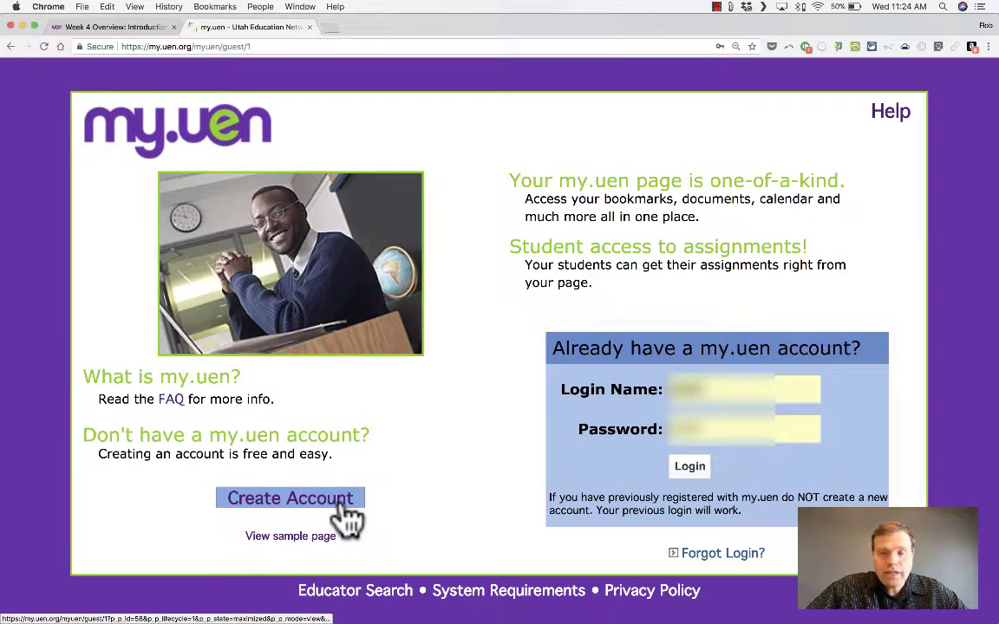
- Review the login, personal and e-mail fields of the my.uen account creation form and return to the start page
click(348, 510)
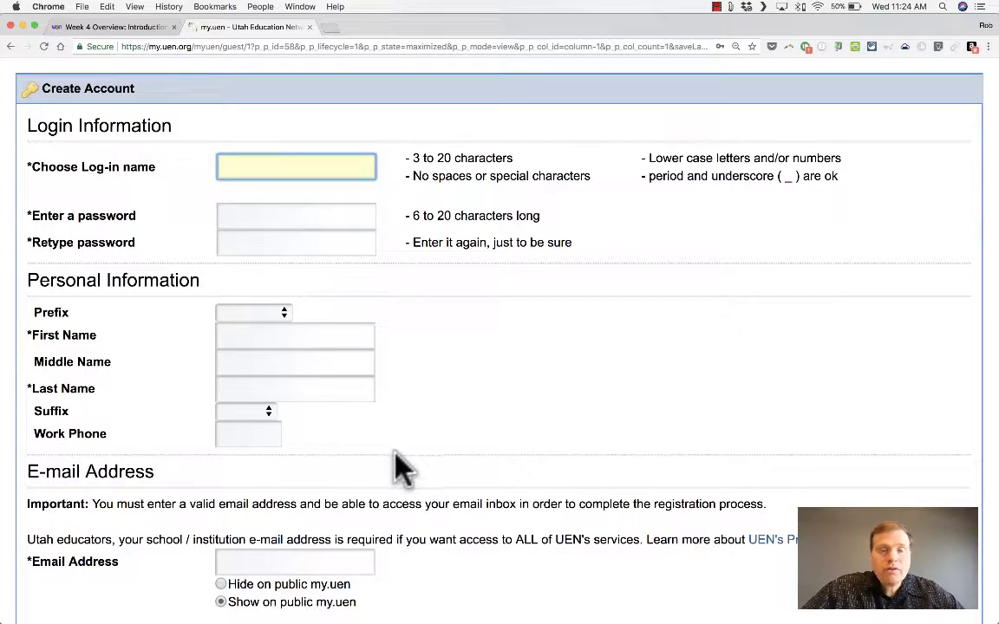
scroll(427, 434, down, 2)
scroll(424, 425, up, 2)
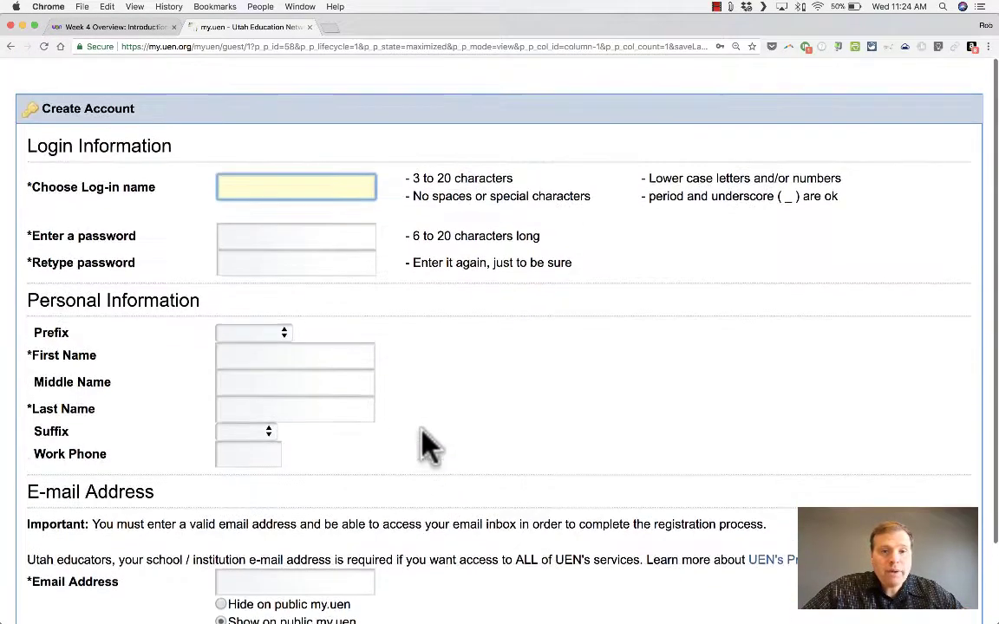
click(11, 46)
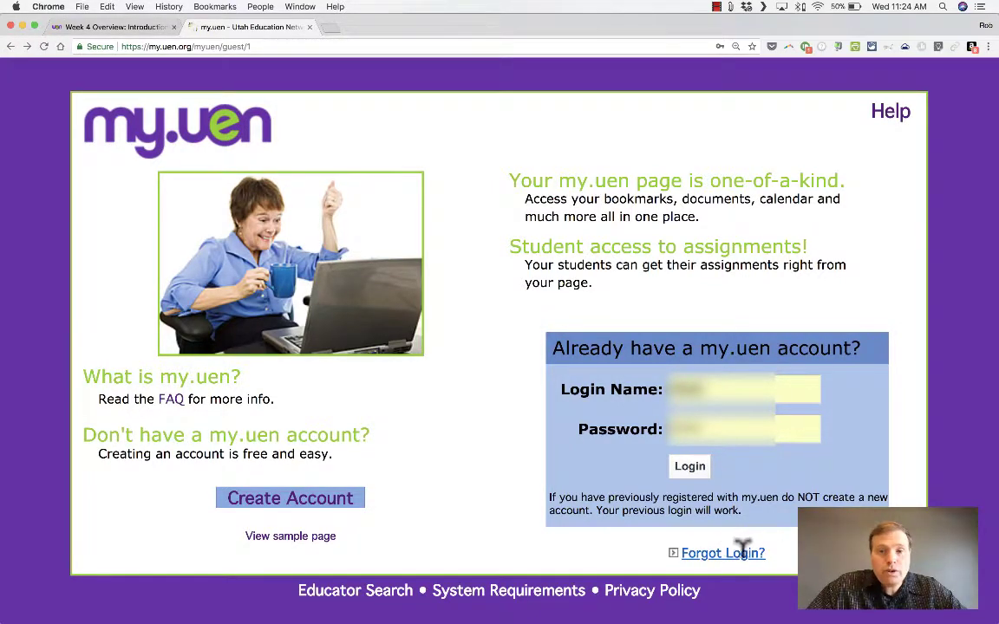
- Log in to the existing my.uen account with the prefilled login name and password
click(691, 470)
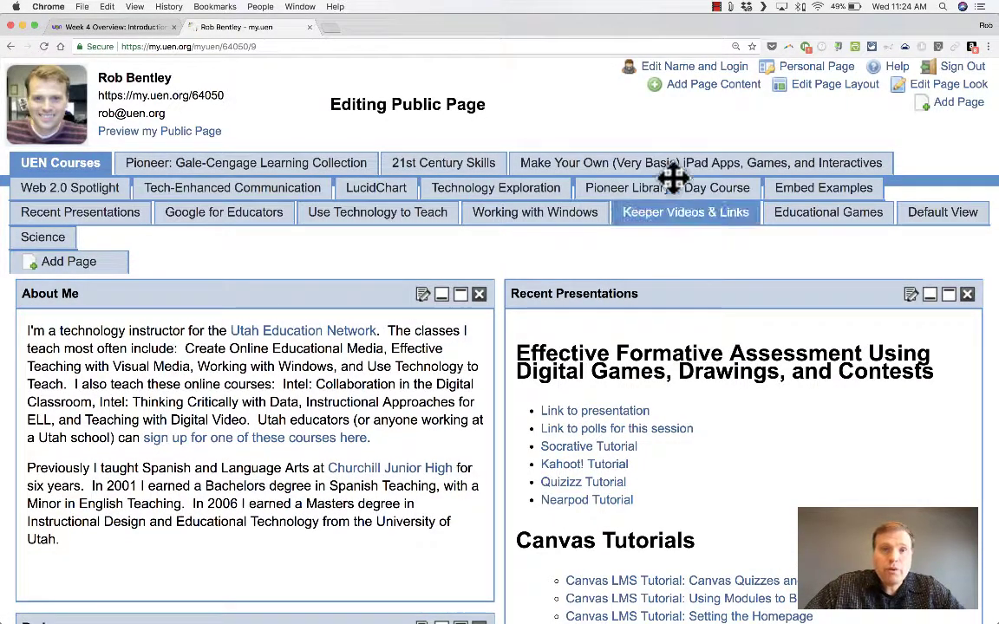
drag(404, 91, 452, 123)
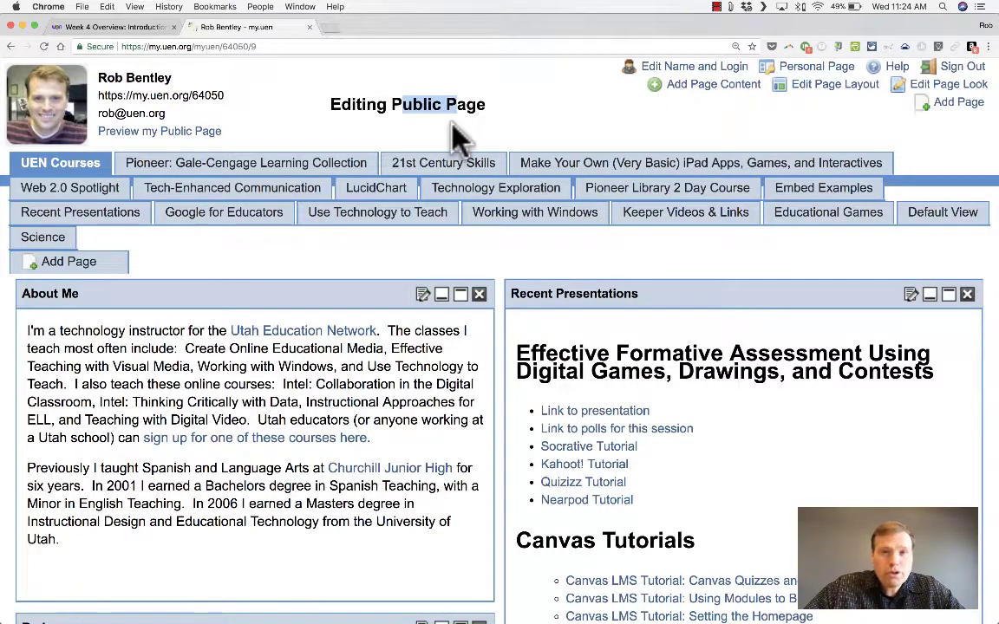
click(453, 125)
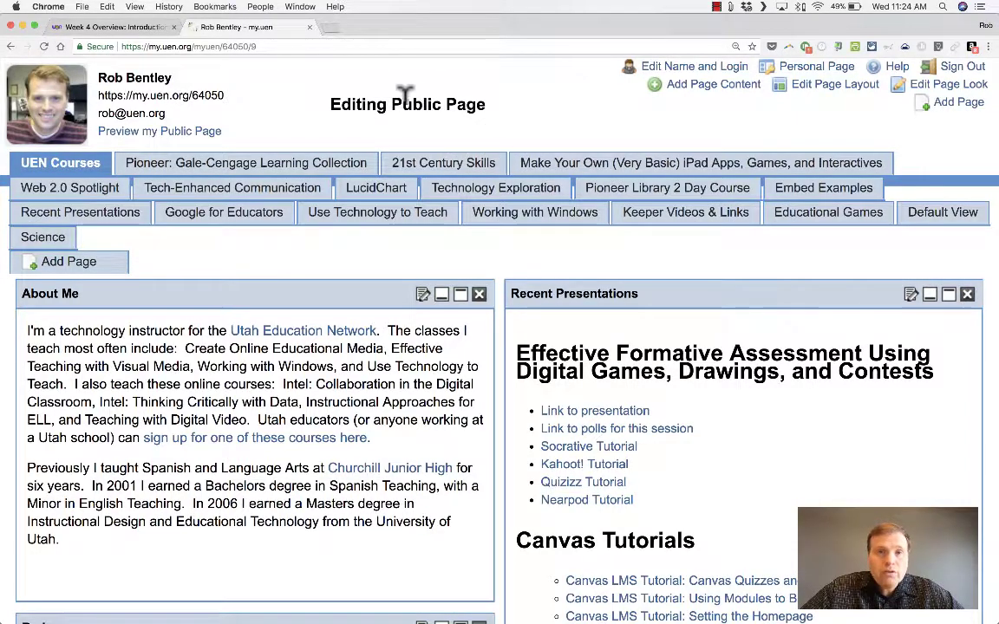
drag(394, 88, 468, 92)
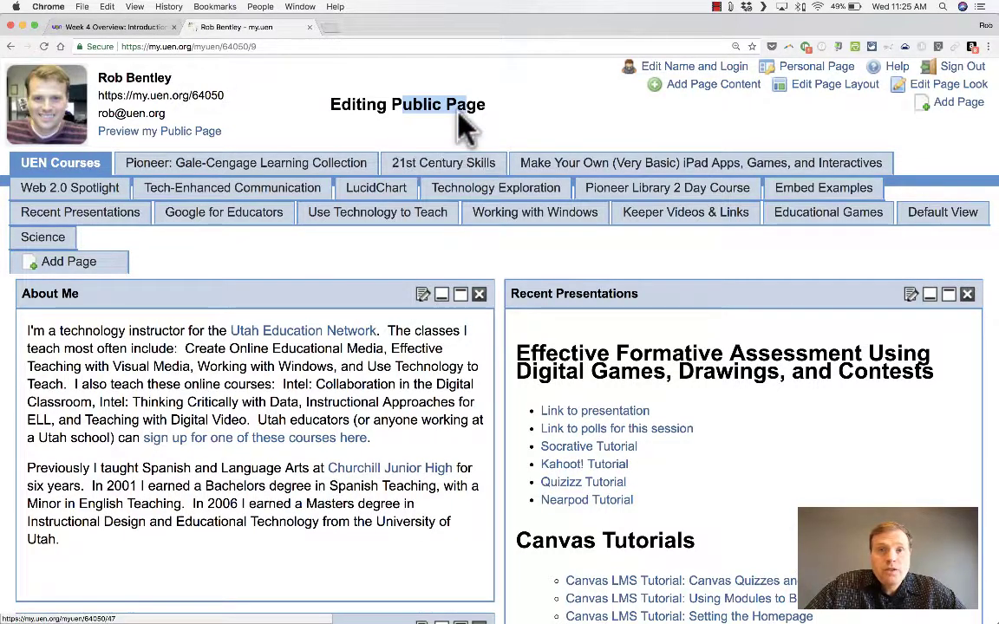
click(513, 113)
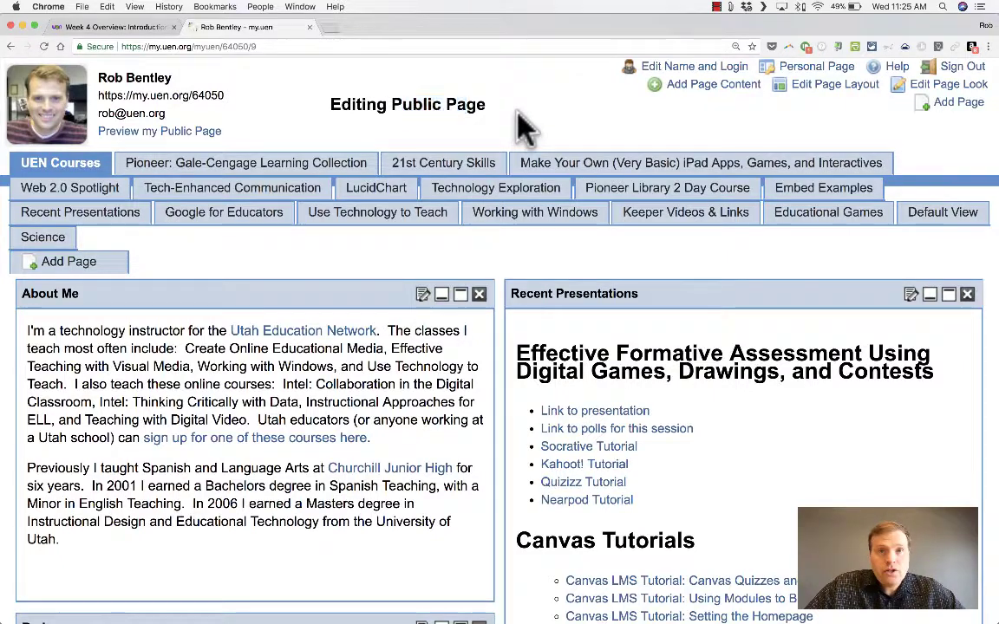
scroll(503, 123, down, 1)
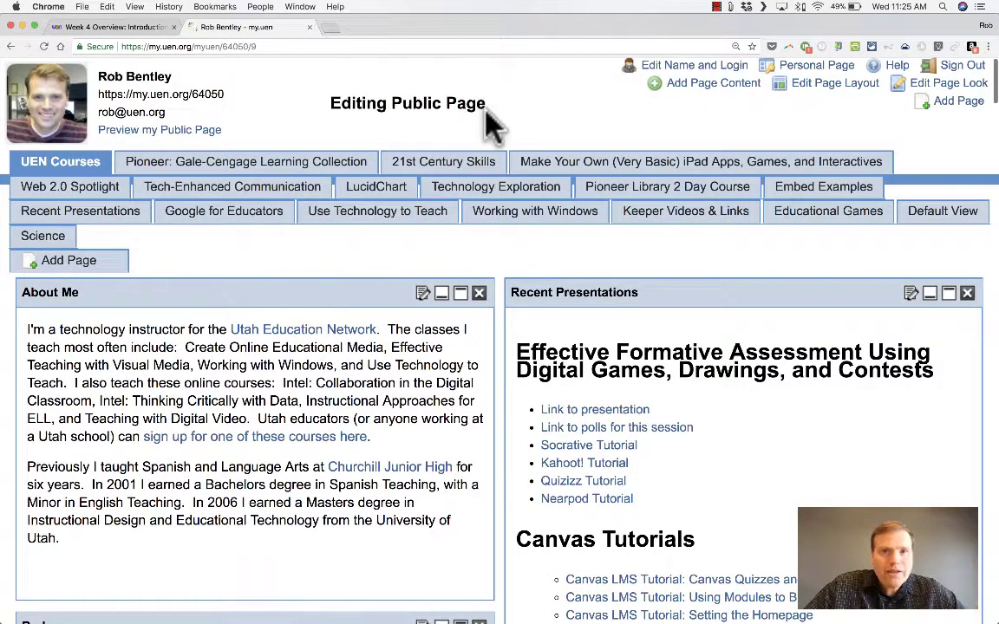
drag(486, 103, 337, 95)
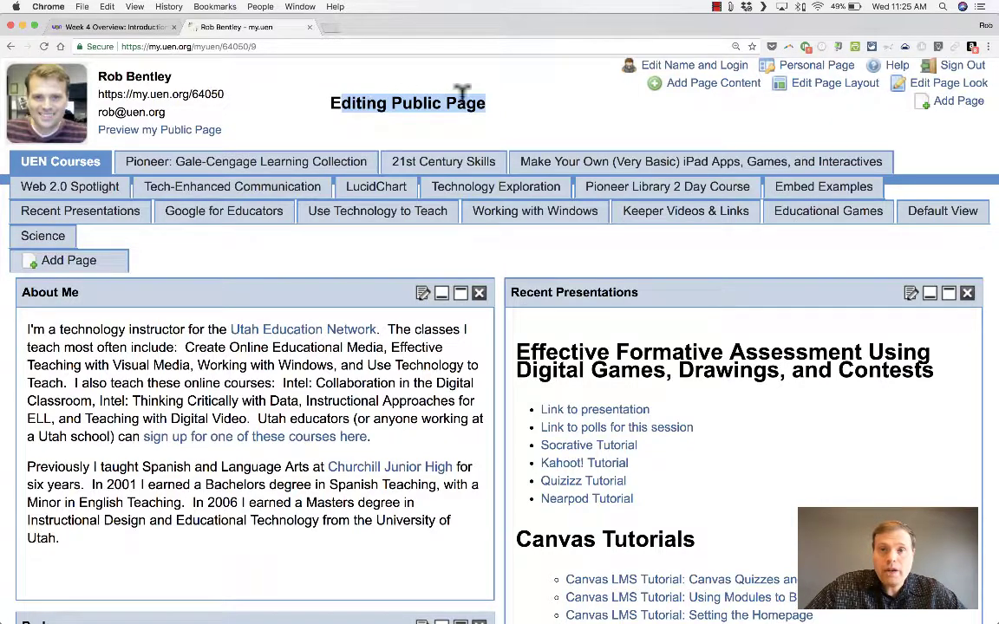
- Switch from the public page to the Personal Page and open Lesson Plan Creation from the UEN Tools
click(824, 71)
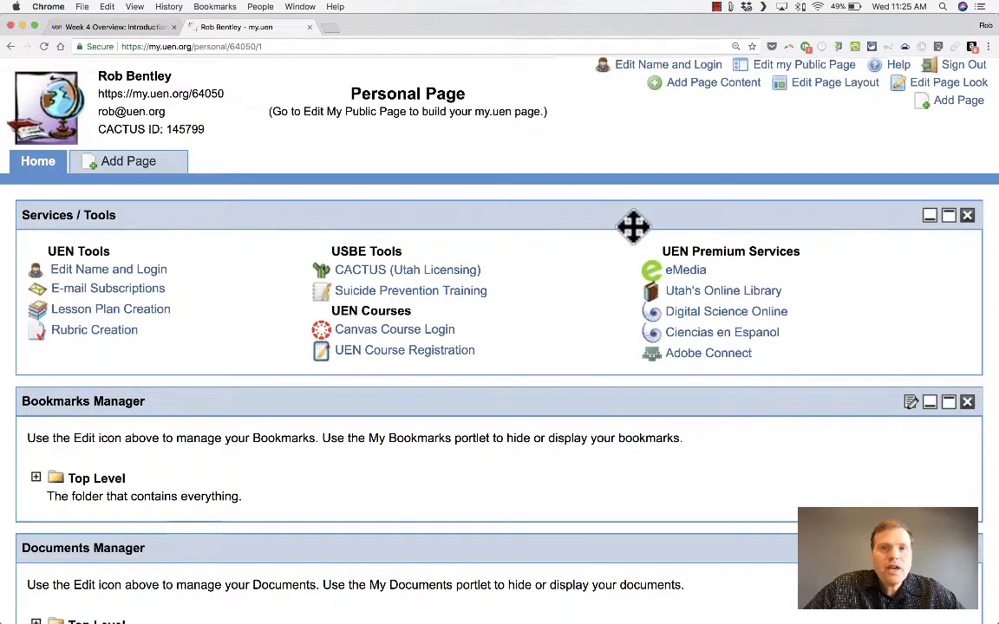
scroll(632, 225, down, 2)
scroll(639, 234, down, 4)
scroll(635, 217, up, 5)
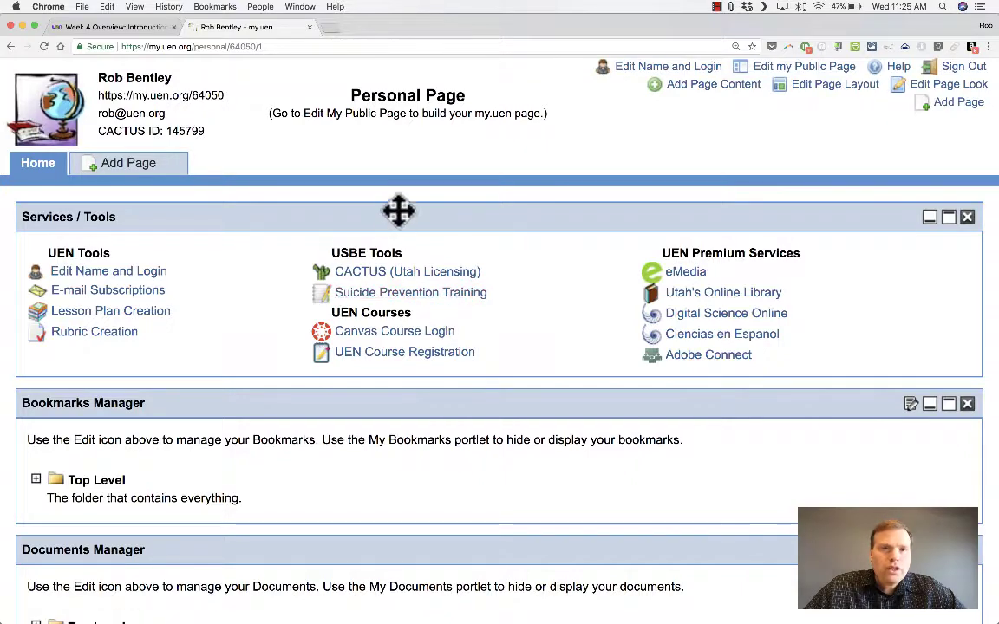
mouse_move(422, 224)
mouse_down()
mouse_move(440, 415)
mouse_move(444, 278)
mouse_move(423, 204)
mouse_up()
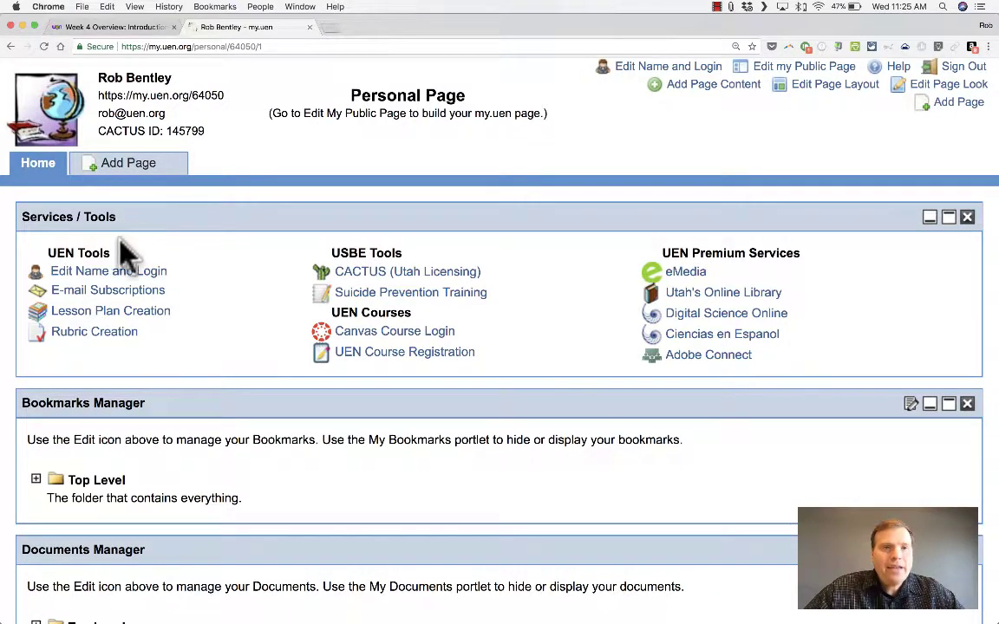
drag(57, 252, 125, 255)
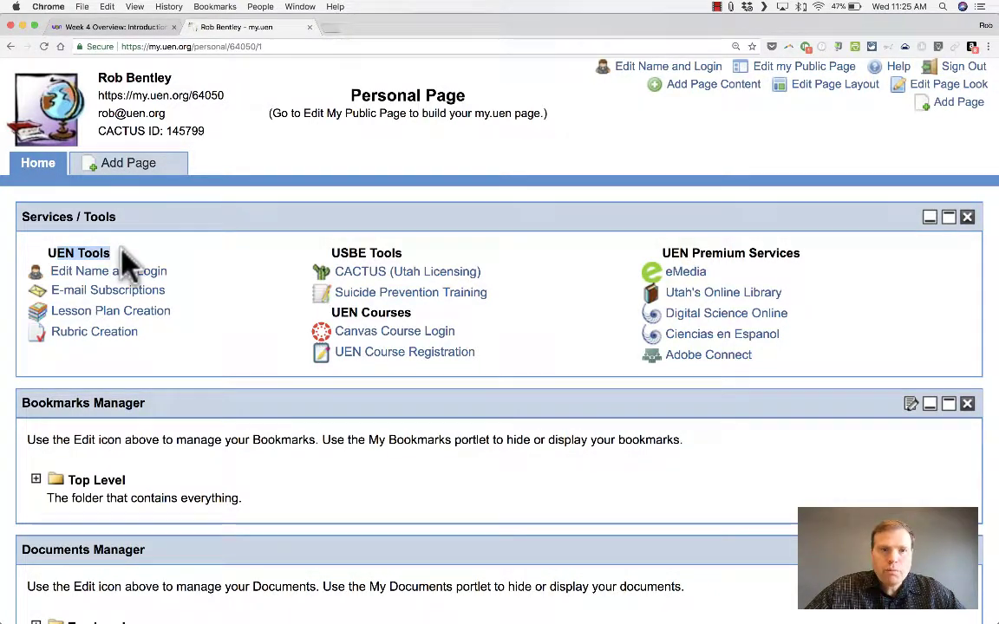
click(142, 314)
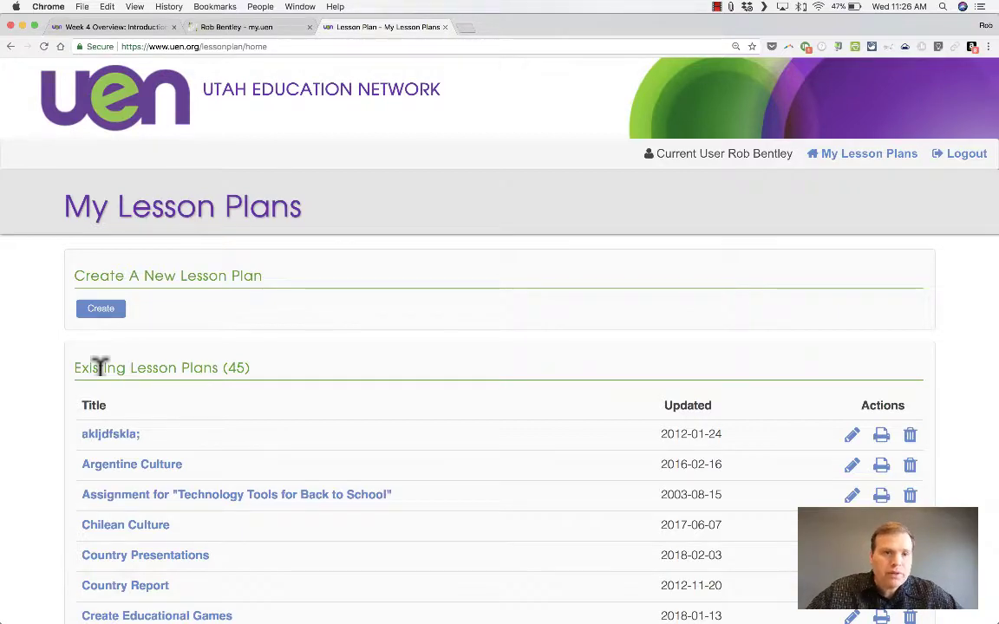
- Create a new lesson plan titled "Spanish Family Vocabulary"
scroll(301, 319, up, 2)
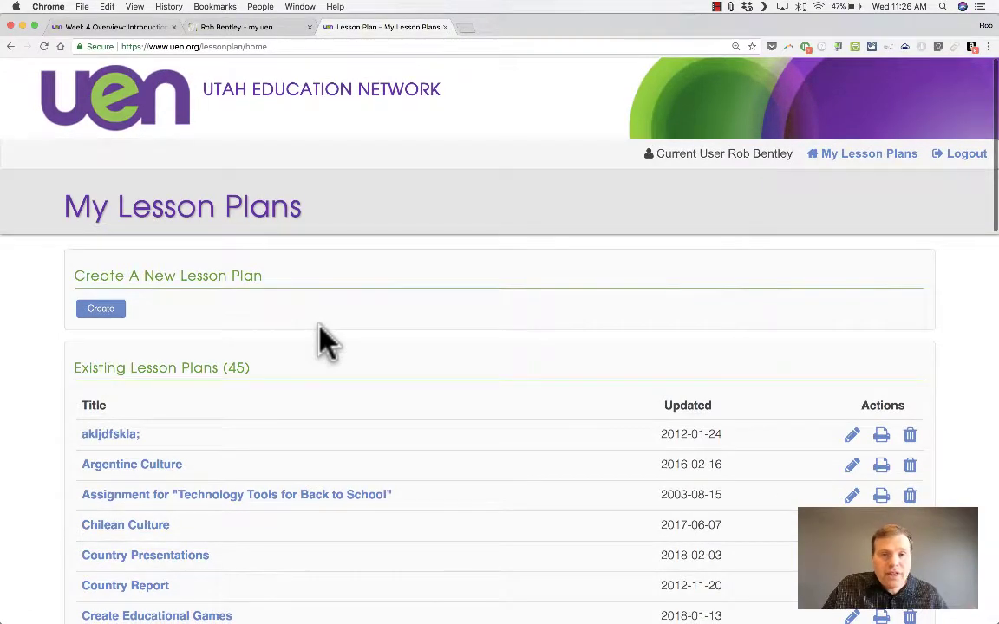
scroll(322, 341, down, 15)
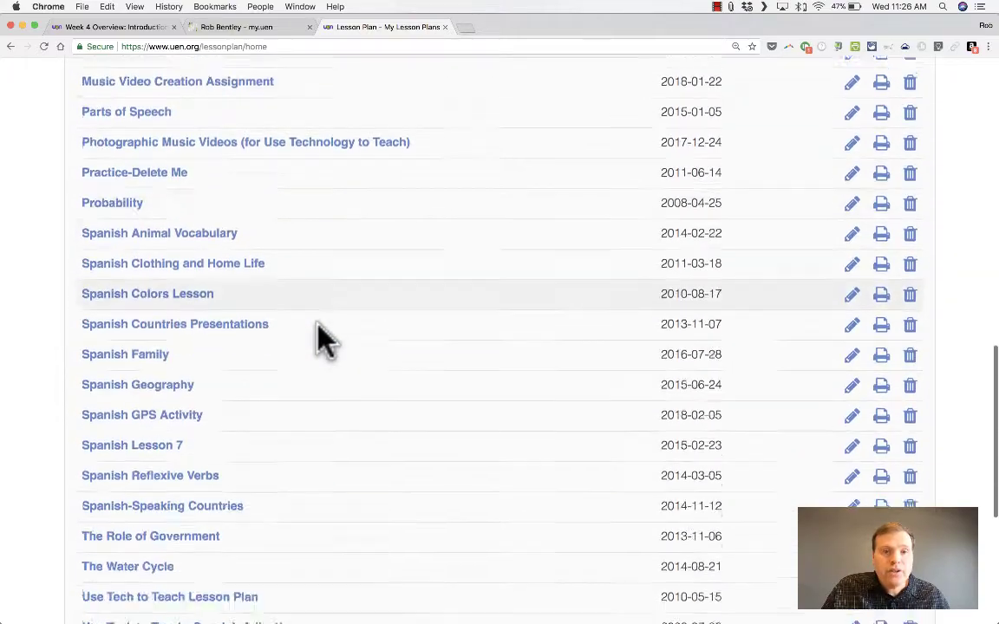
scroll(317, 327, up, 18)
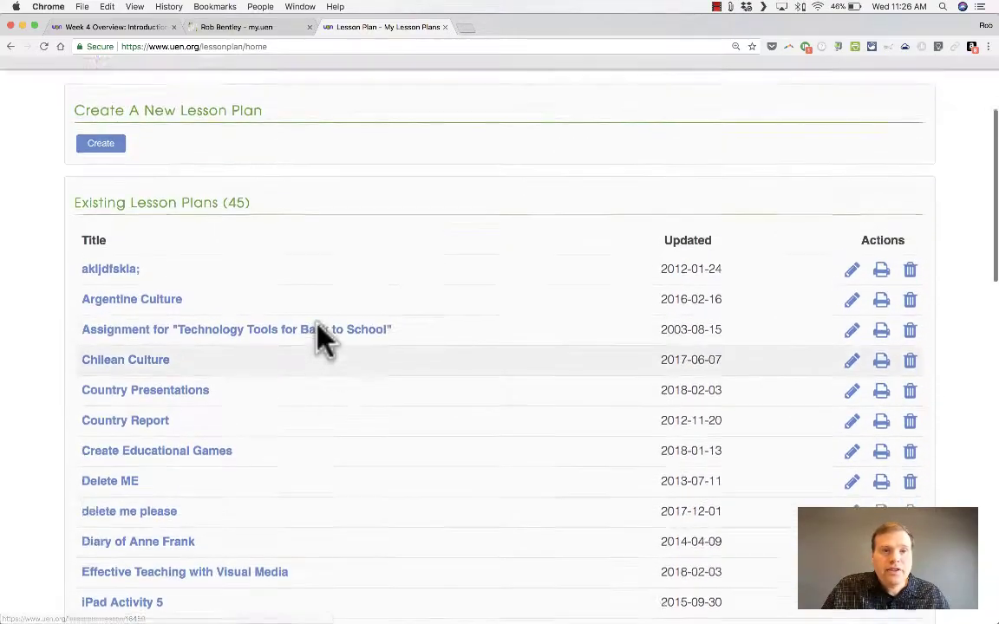
scroll(317, 330, up, 3)
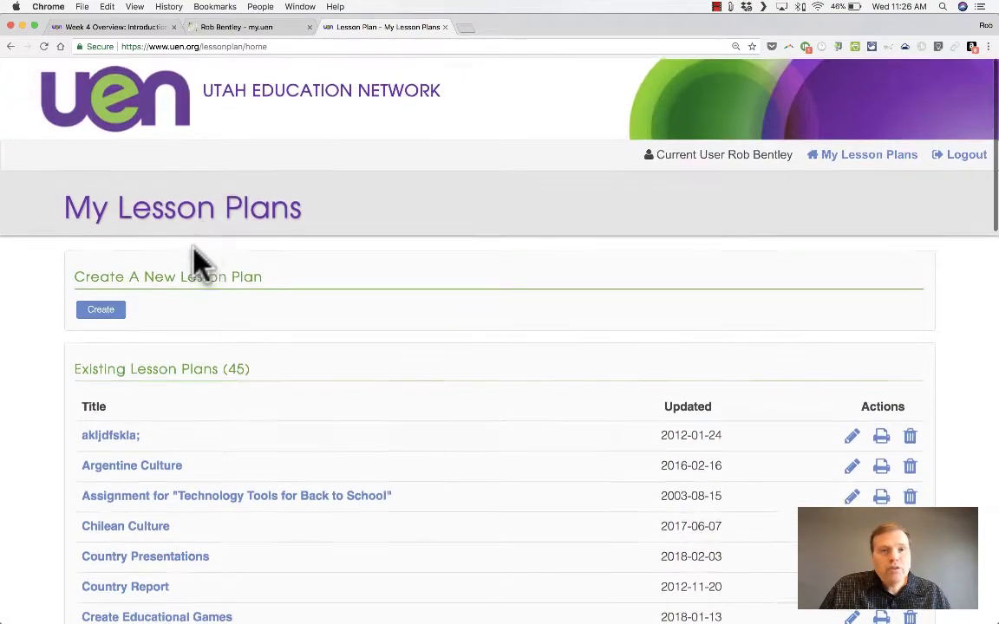
click(101, 311)
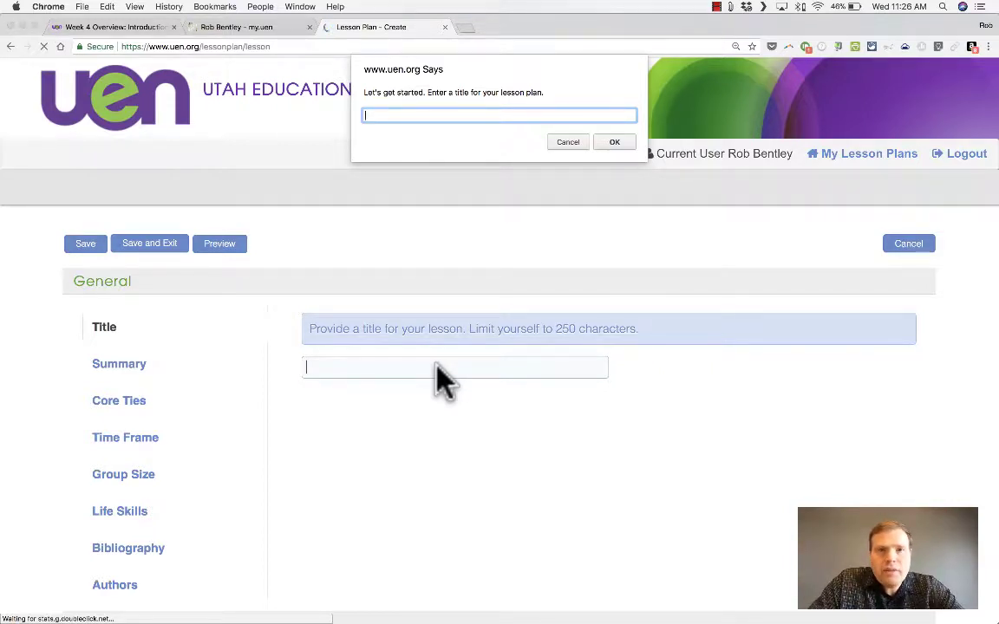
text(Spanish Family Vo)
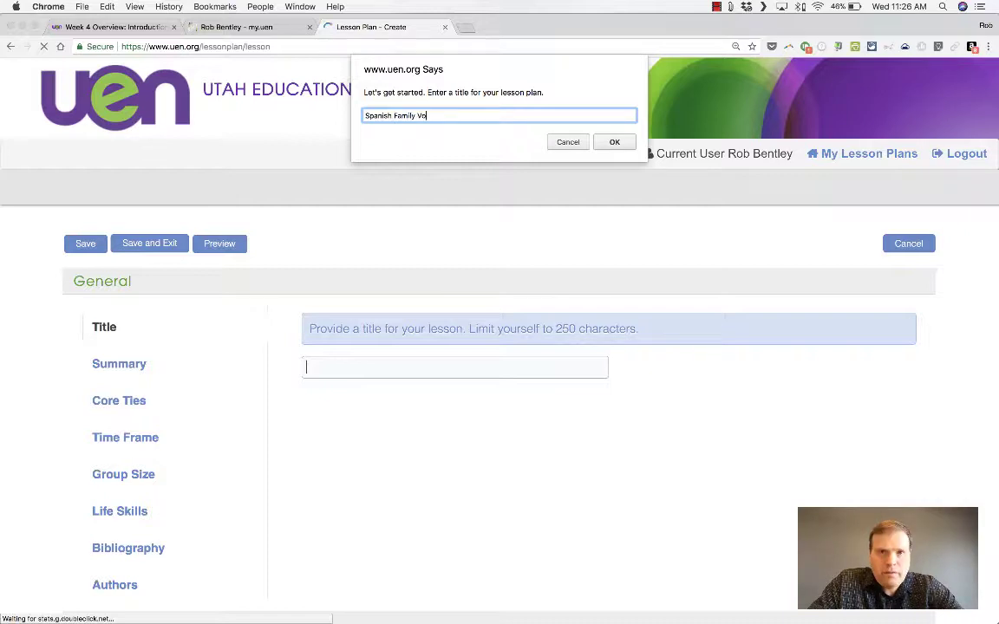
text(cabulary)
click(614, 142)
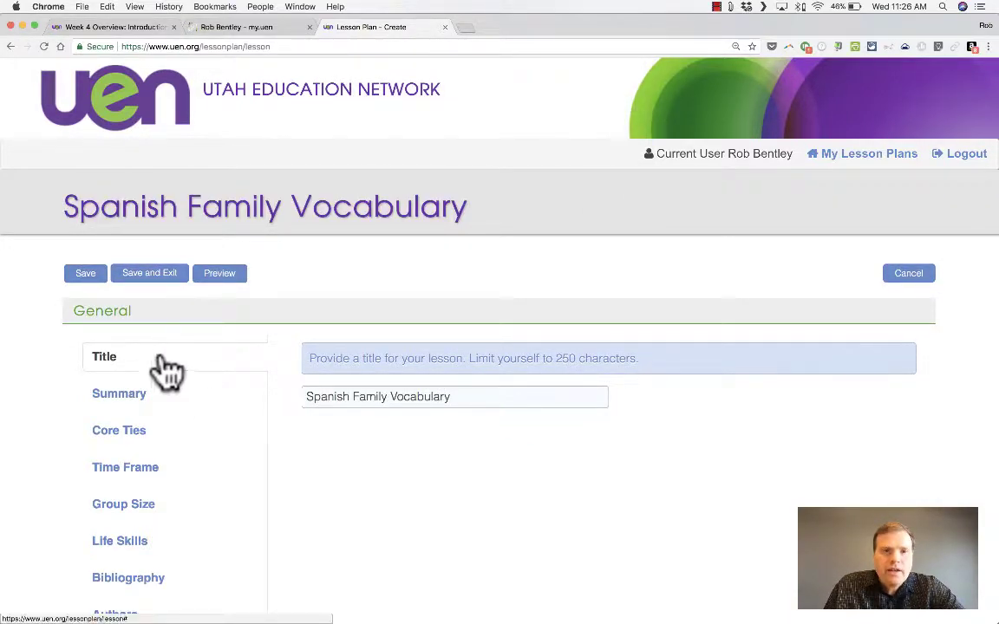
- Fill the lesson plan's Summary with two short paragraphs of random placeholder text
scroll(165, 371, down, 2)
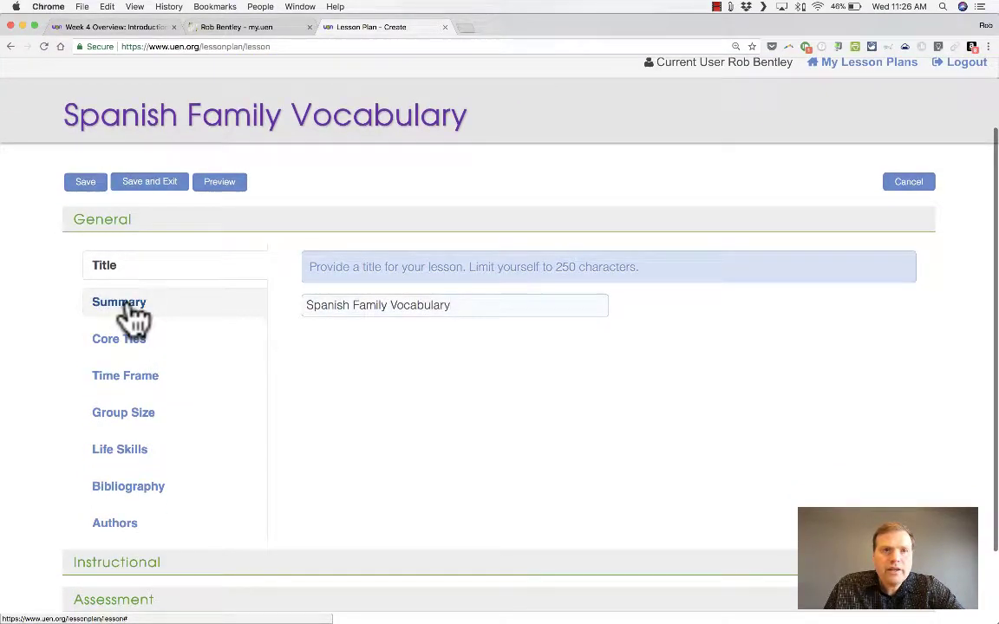
click(132, 319)
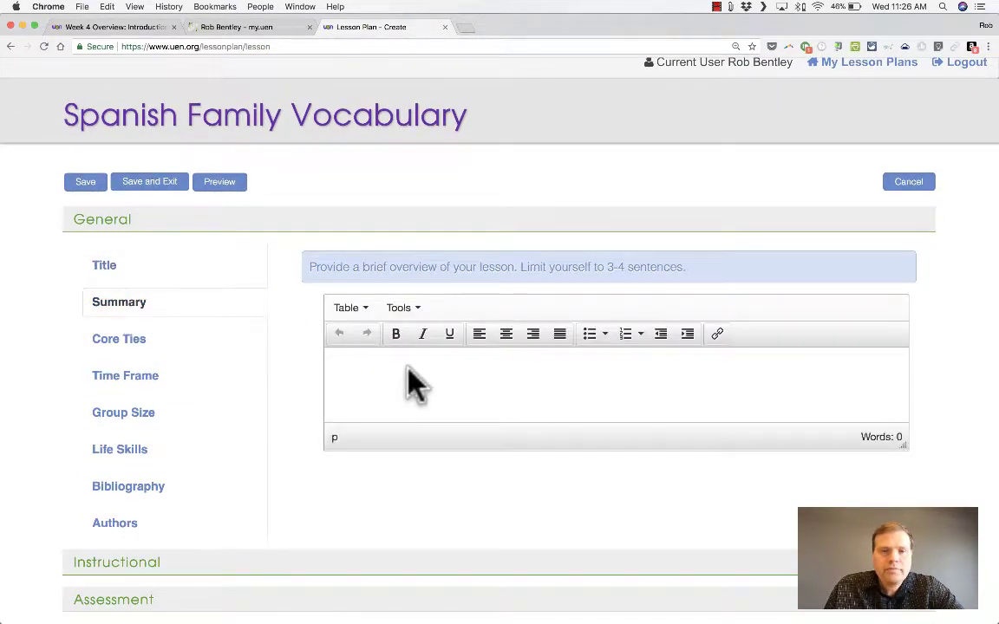
text(lfkasjlkfjalksdjflk;ajskl;dfkl;a)
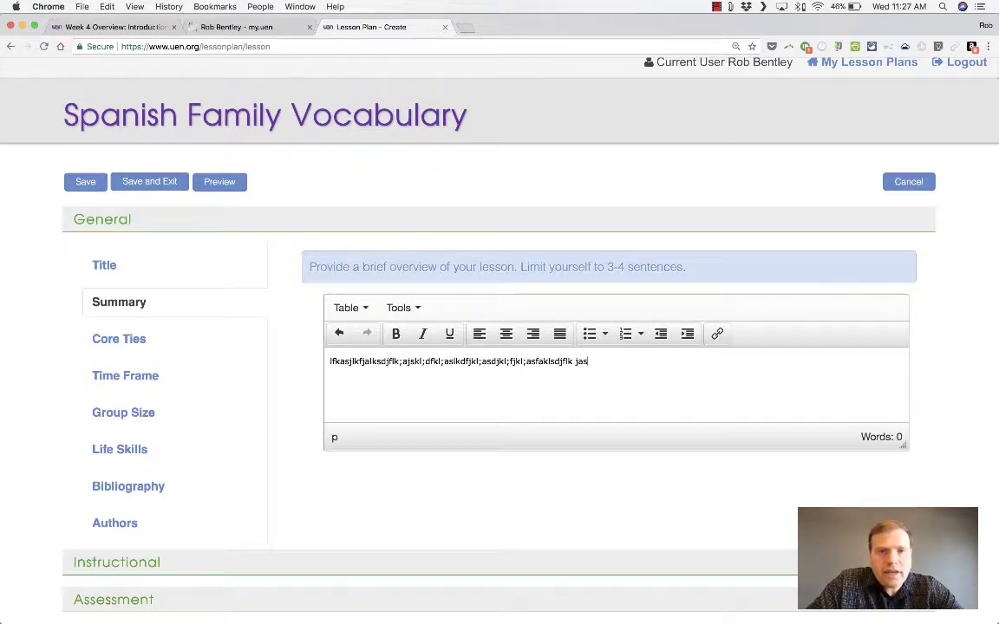
text(slkdfjkl;asdjkl;fjkl;asfaklsdjf)
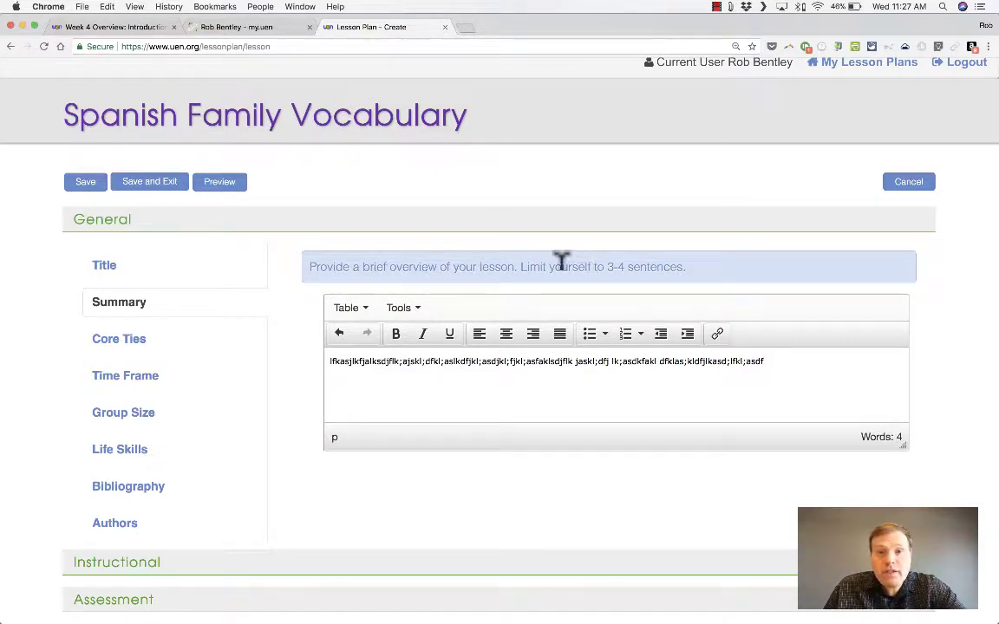
drag(596, 267, 737, 276)
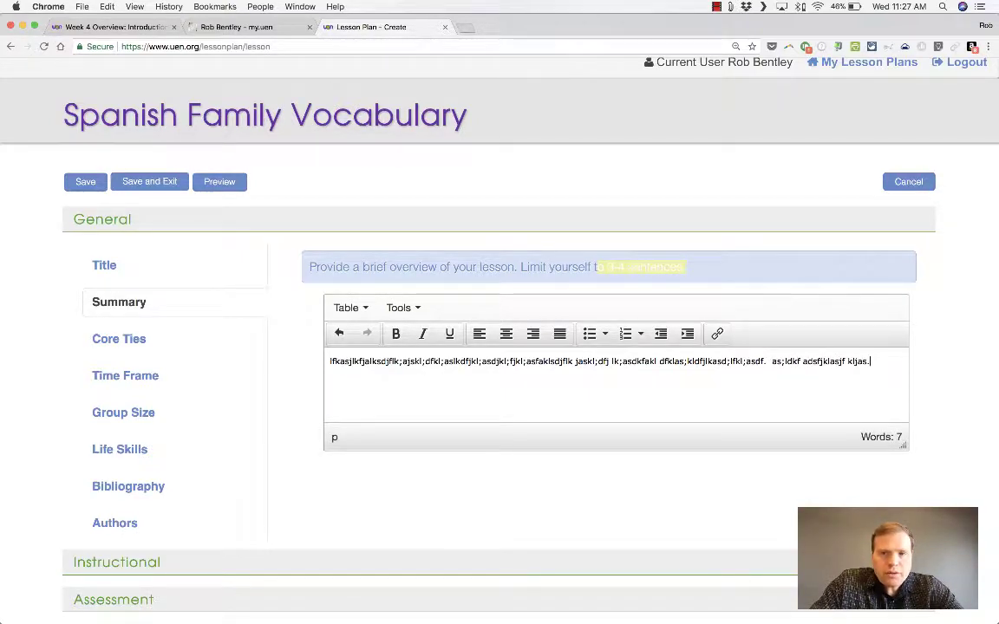
text(klas df;as df.as dflaslf )
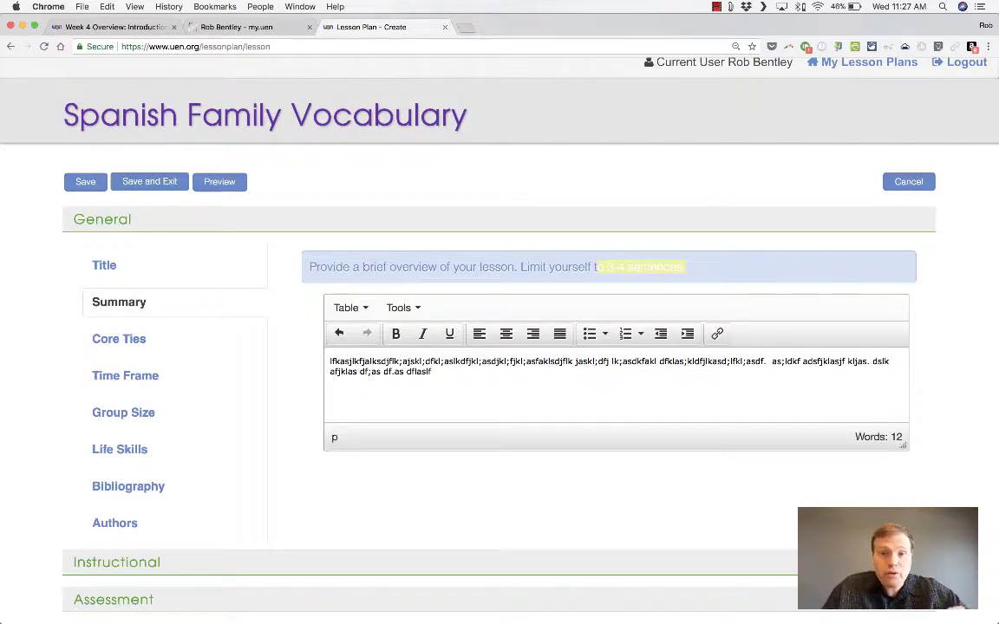
text(klsa;fj;aklsjl;kfjklasklfjasl;jasdlfjaslkdjf lkasjdflkjlksda .)
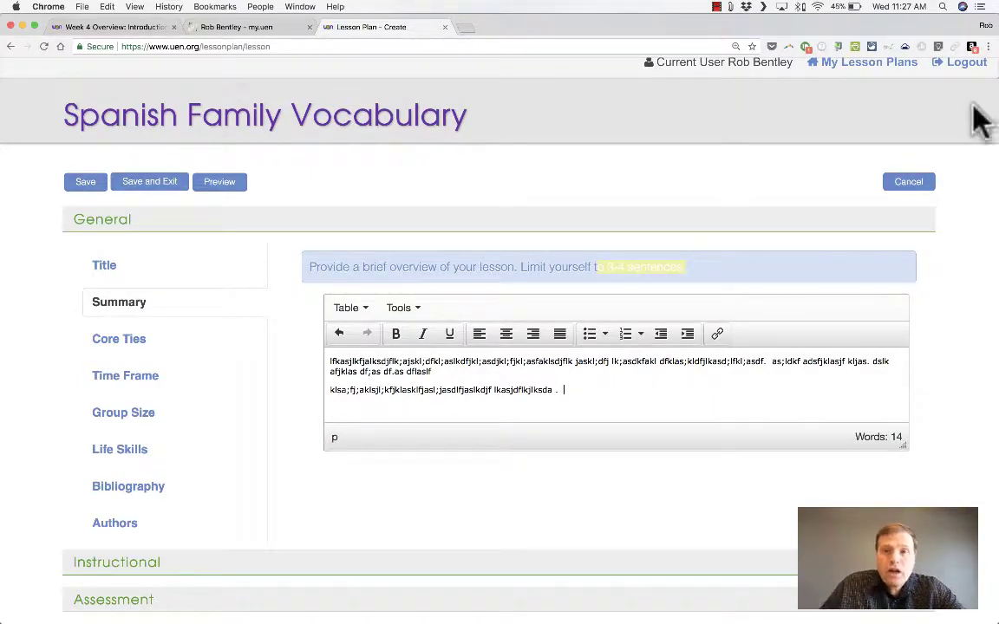
- Look at the Core Ties section, return to the Summary and append more random placeholder text to its second paragraph
scroll(824, 433, down, 3)
click(468, 277)
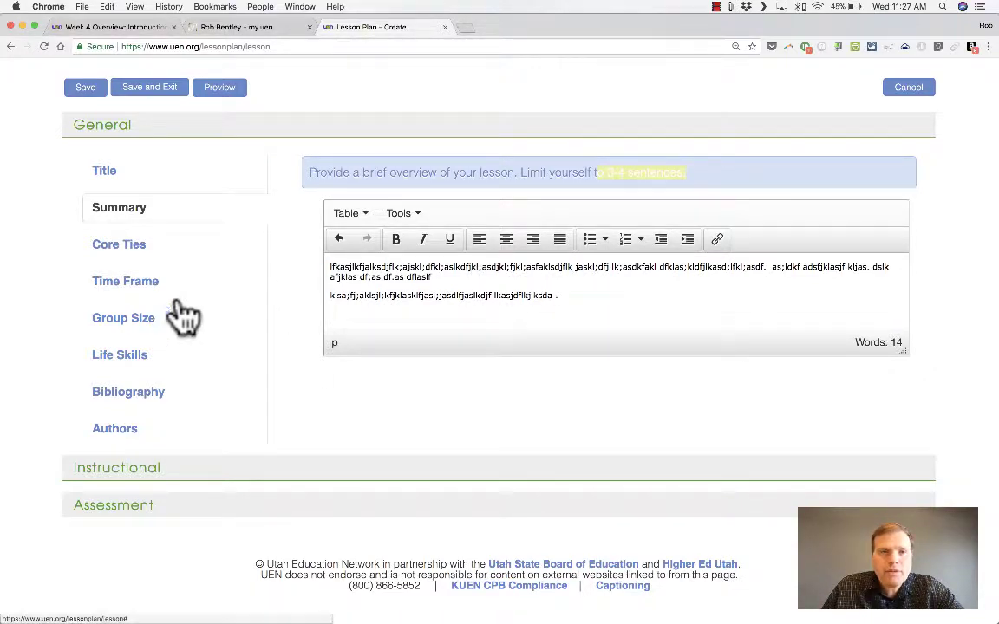
click(121, 250)
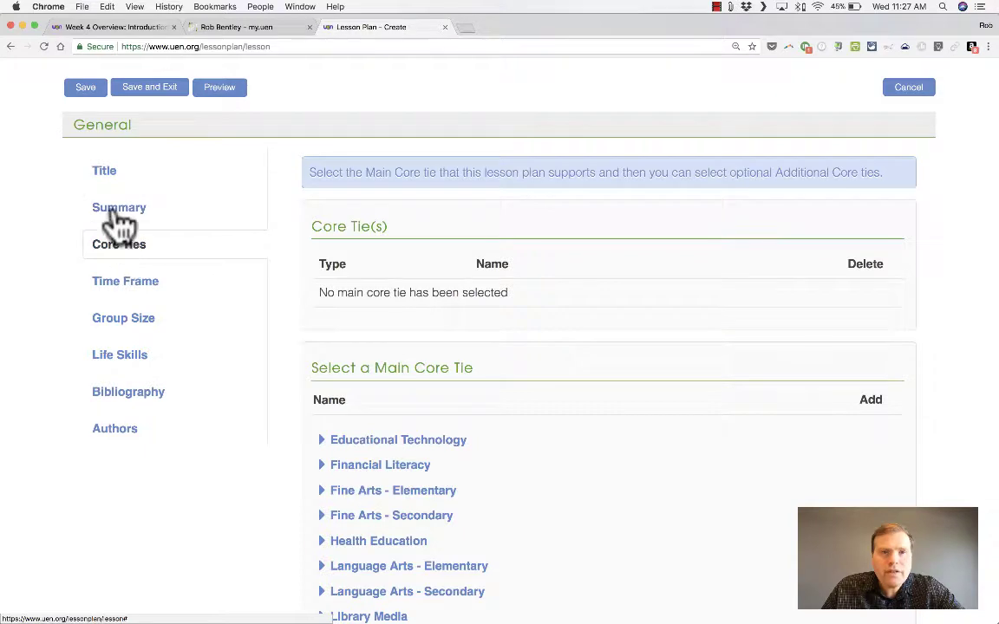
click(115, 214)
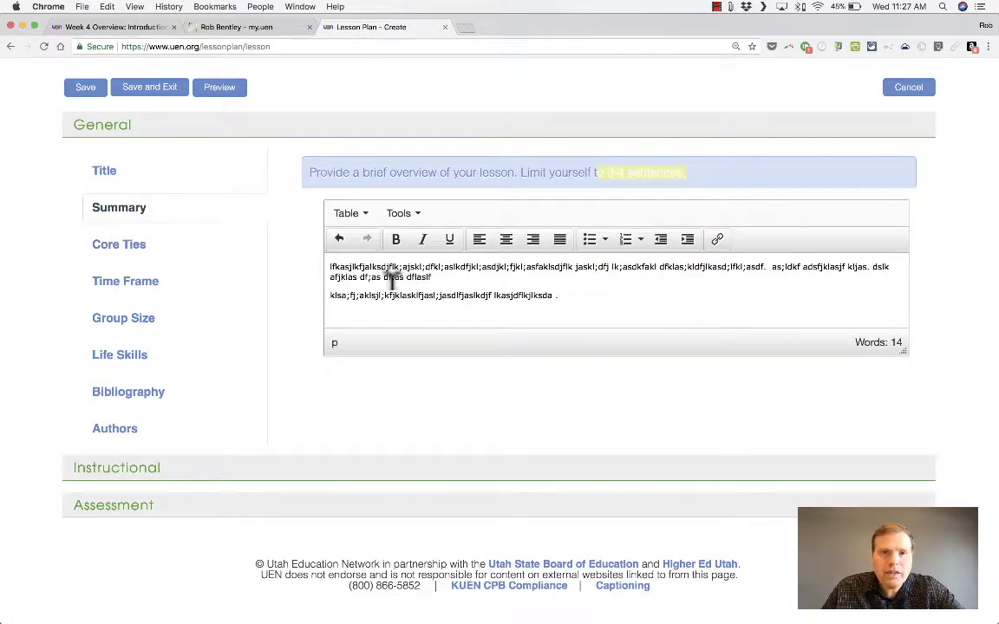
click(564, 284)
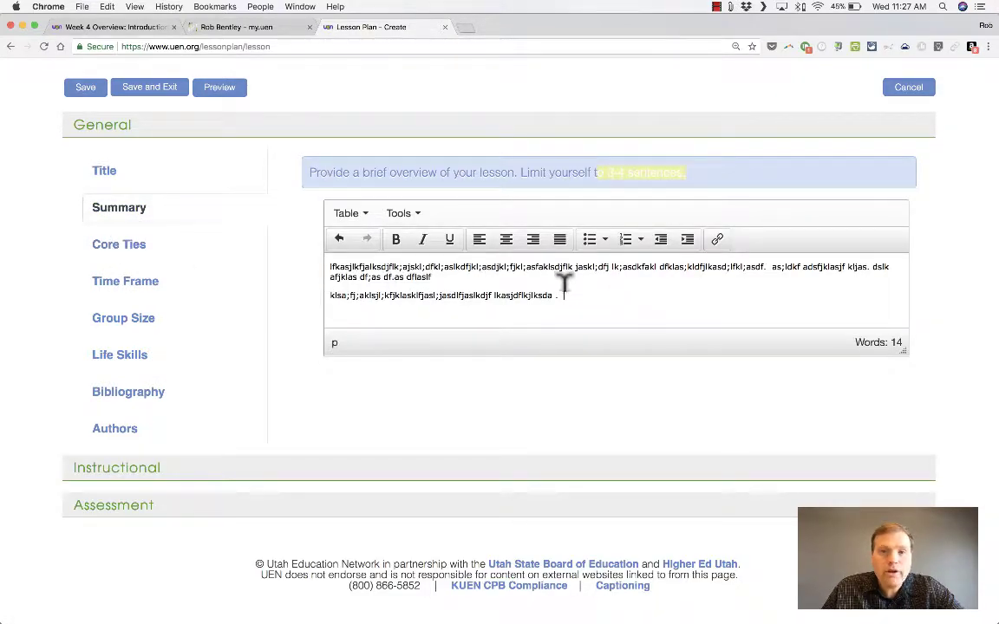
text(aslkefjklasjdlkfjl;kasdjf;lkjaskldjfklasdjlkfjlkasjdlkfjasf)
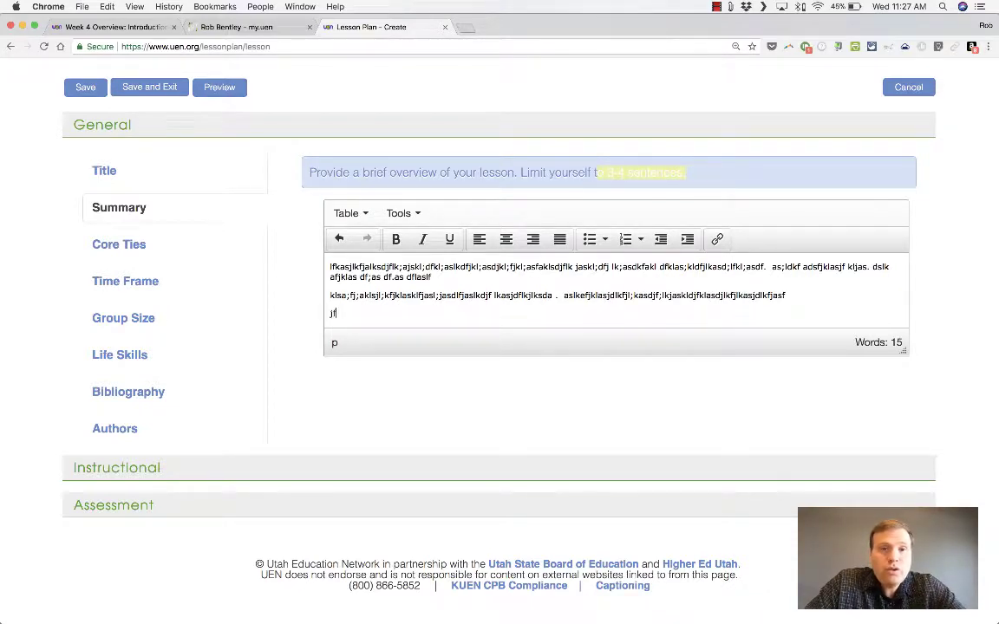
key(BackSpace)
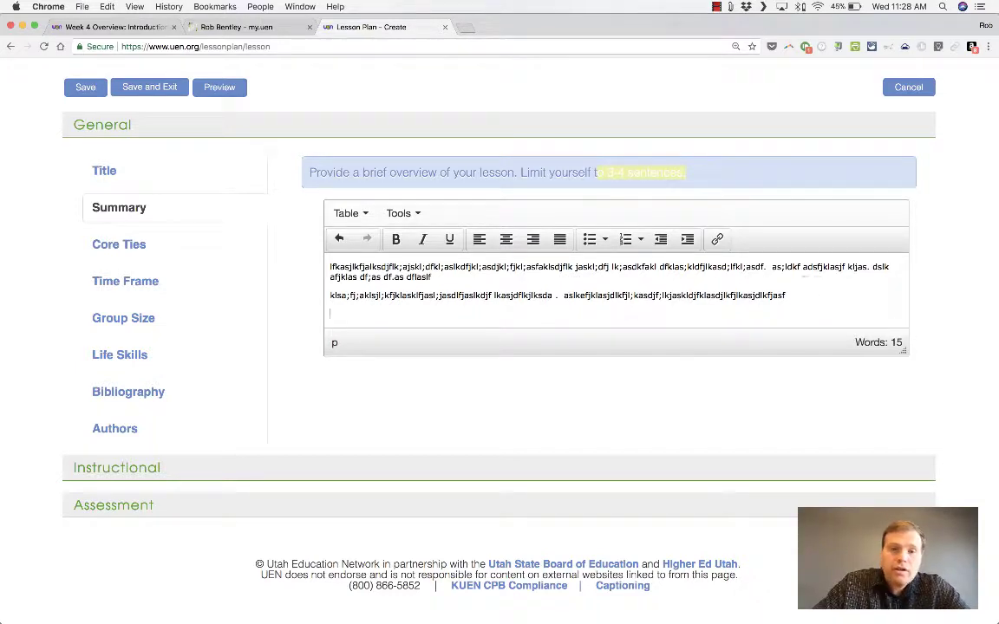
- Add a third paragraph of random placeholder text to the Summary, glance at Core Ties and return to the Summary
key(Return)
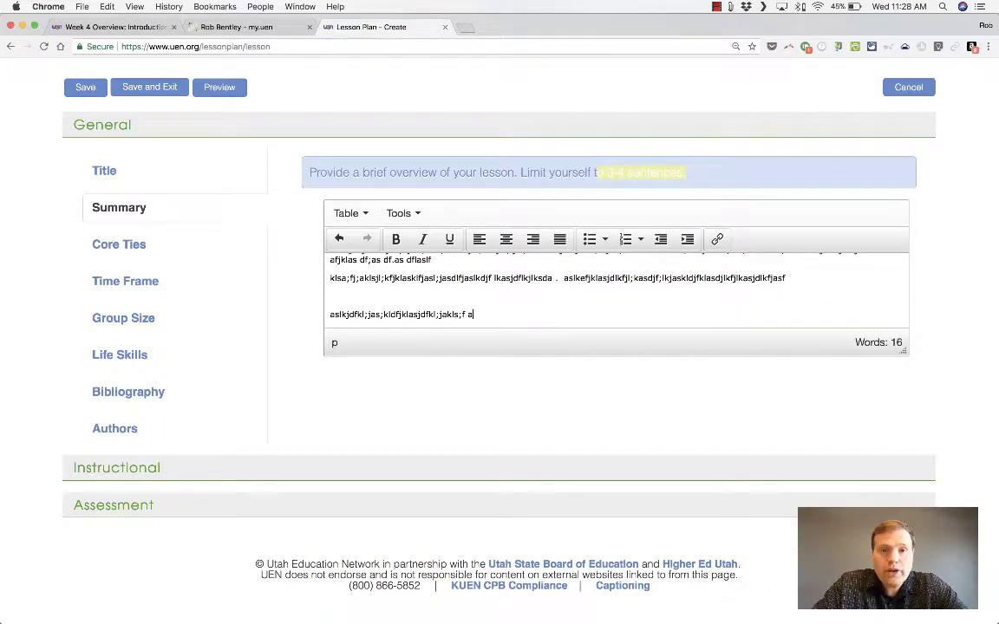
scroll(811, 286, up, 1)
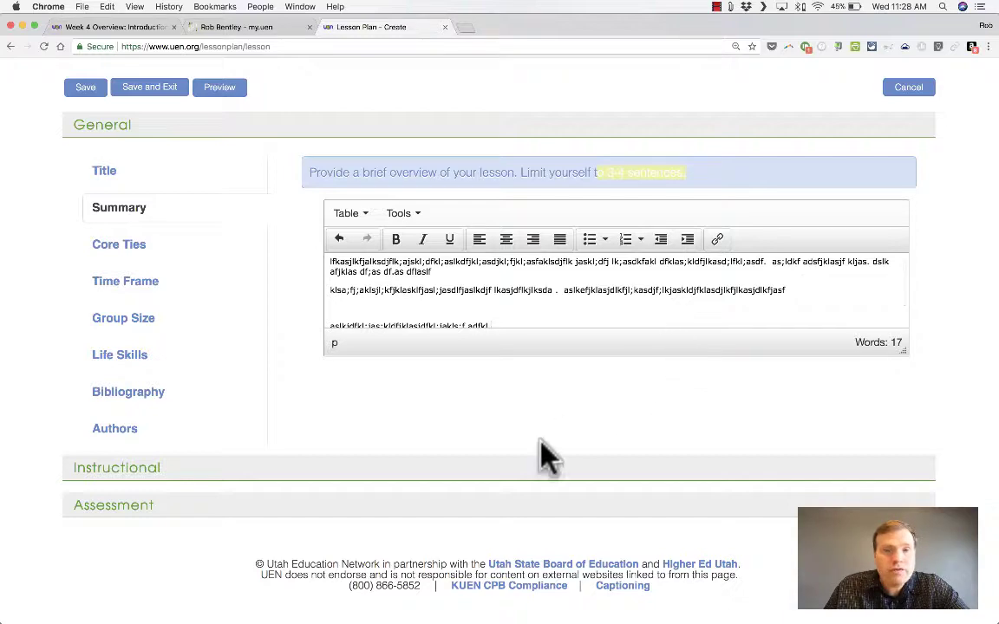
click(117, 250)
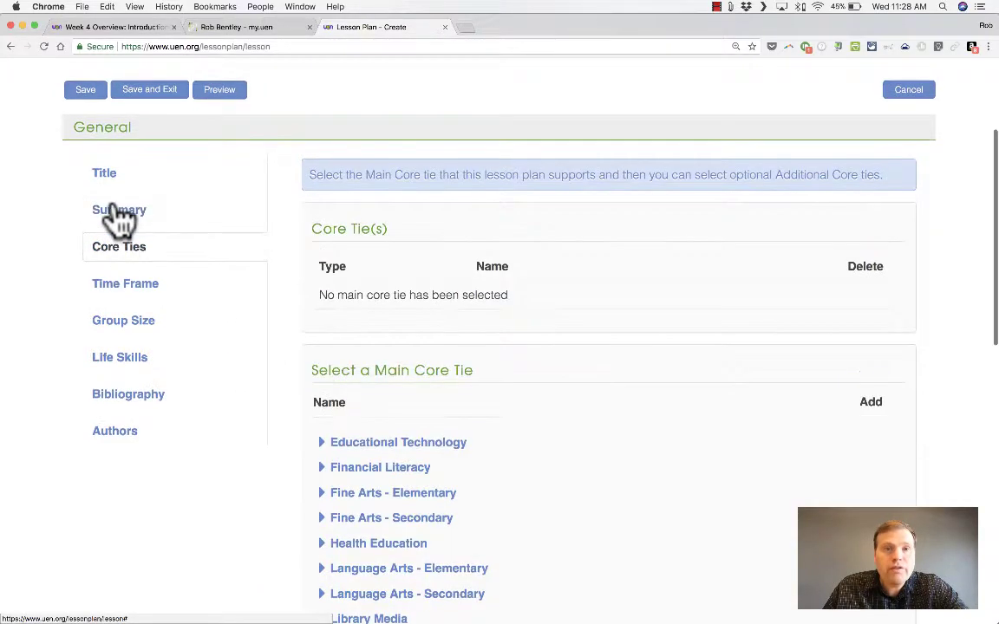
click(116, 217)
scroll(441, 271, up, 2)
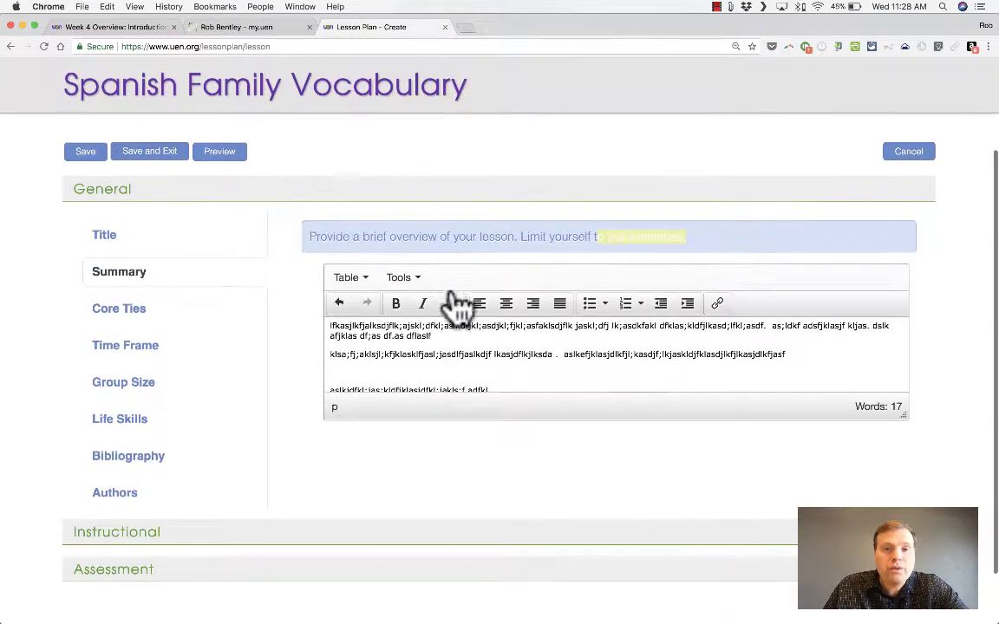
- Remove the blank line between the second and third paragraphs of the Summary
scroll(457, 305, down, 2)
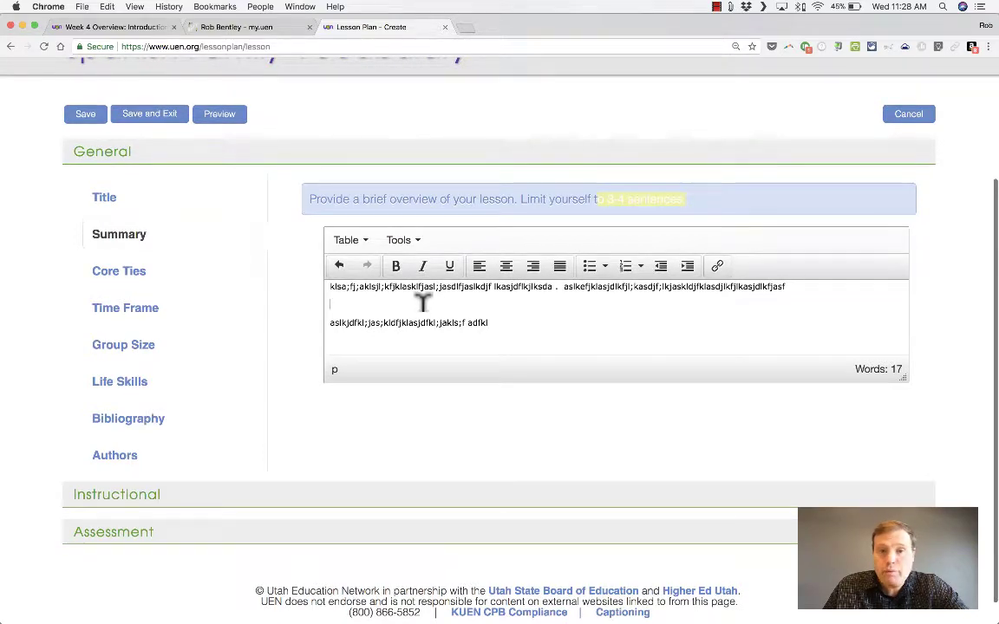
scroll(390, 297, up, 3)
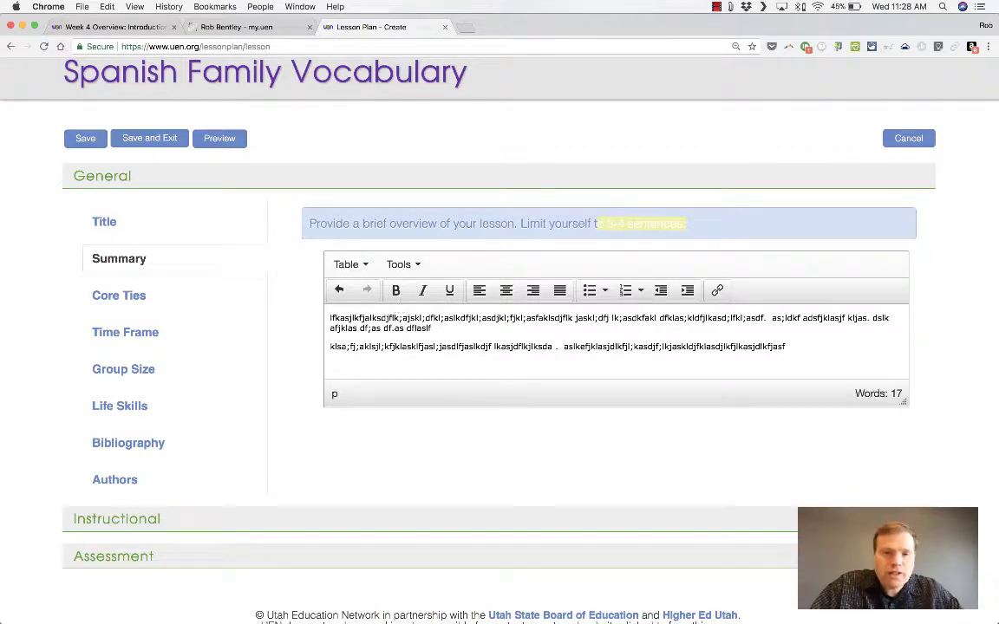
scroll(520, 342, down, 2)
scroll(520, 342, up, 1)
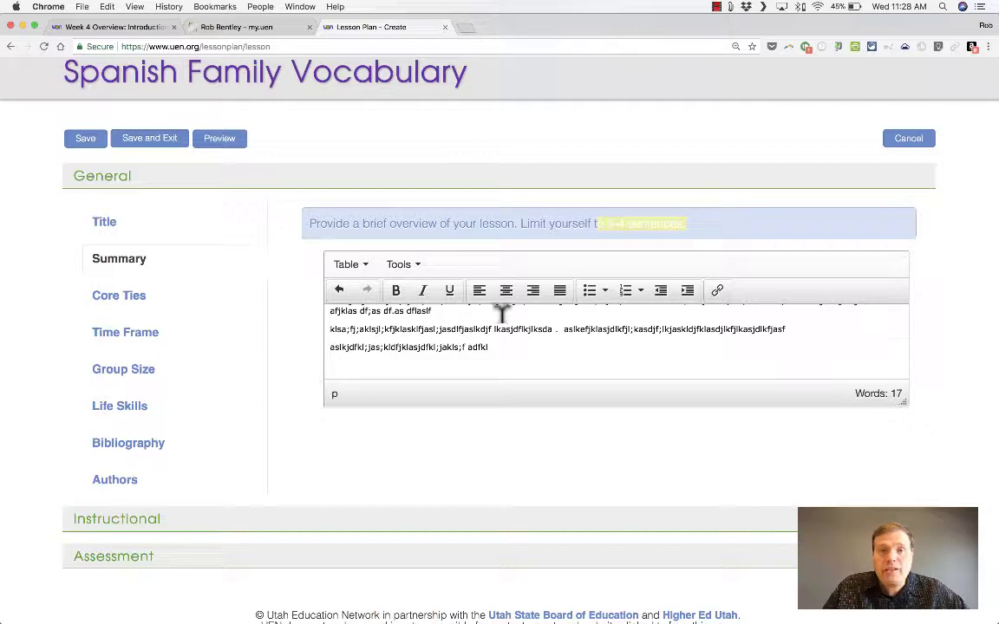
scroll(629, 351, down, 2)
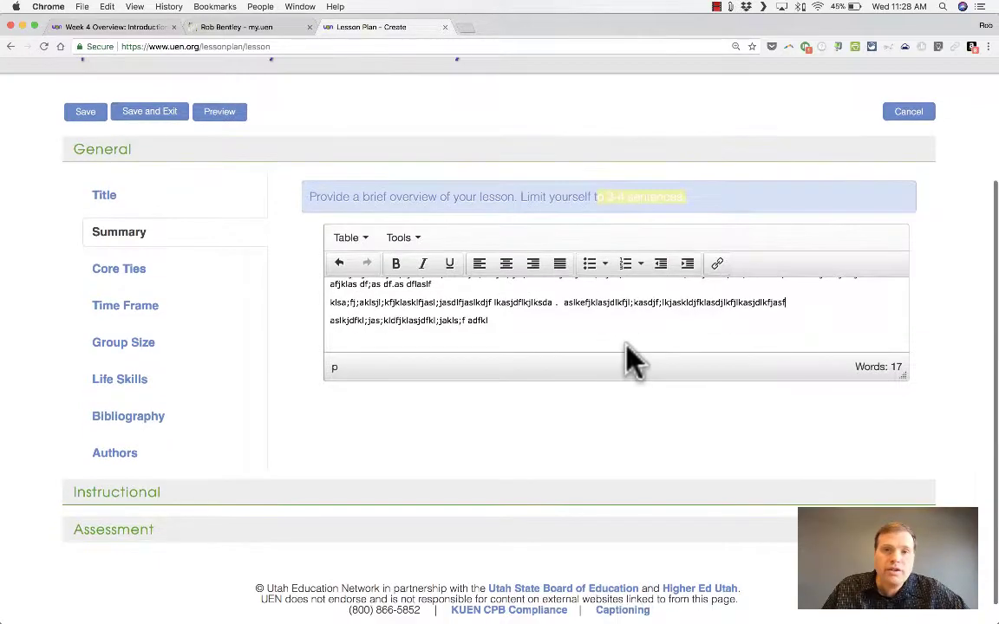
scroll(628, 351, up, 3)
- Undo the recent Summary edits in several stages and redo them until both full paragraphs are back
drag(430, 326, 336, 303)
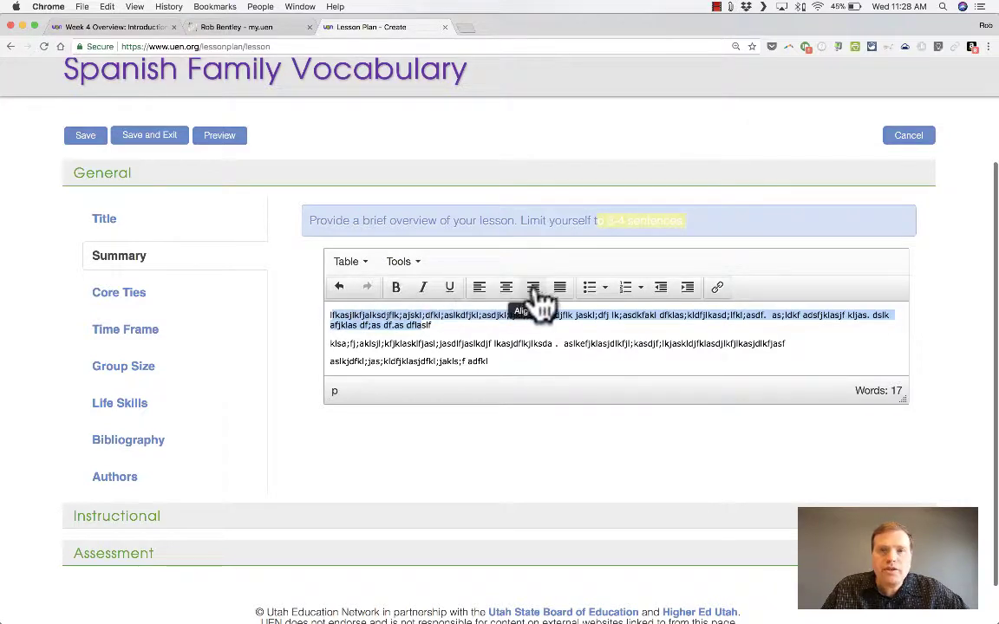
click(341, 289)
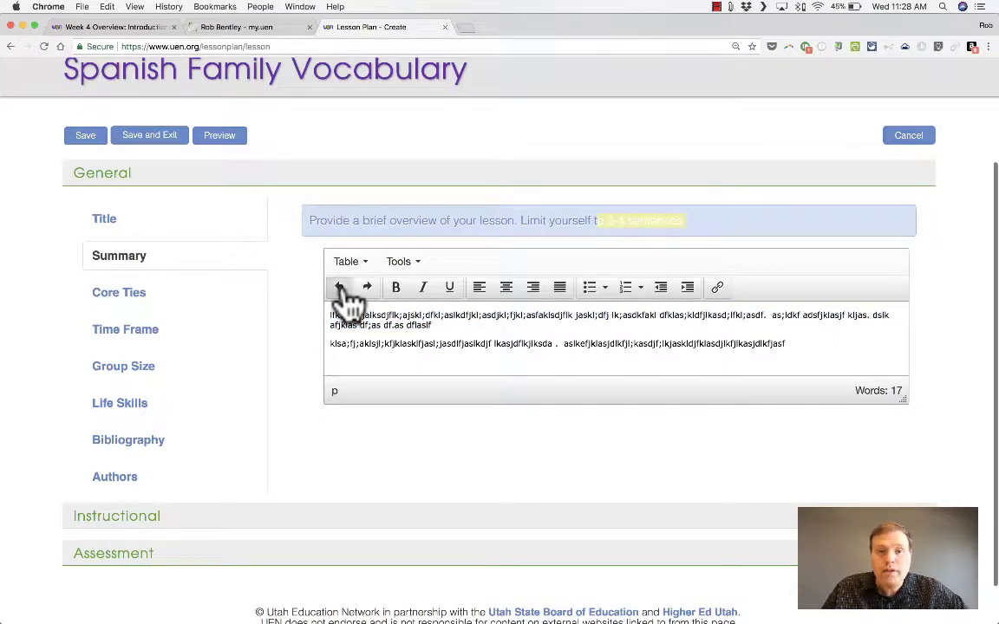
click(341, 289)
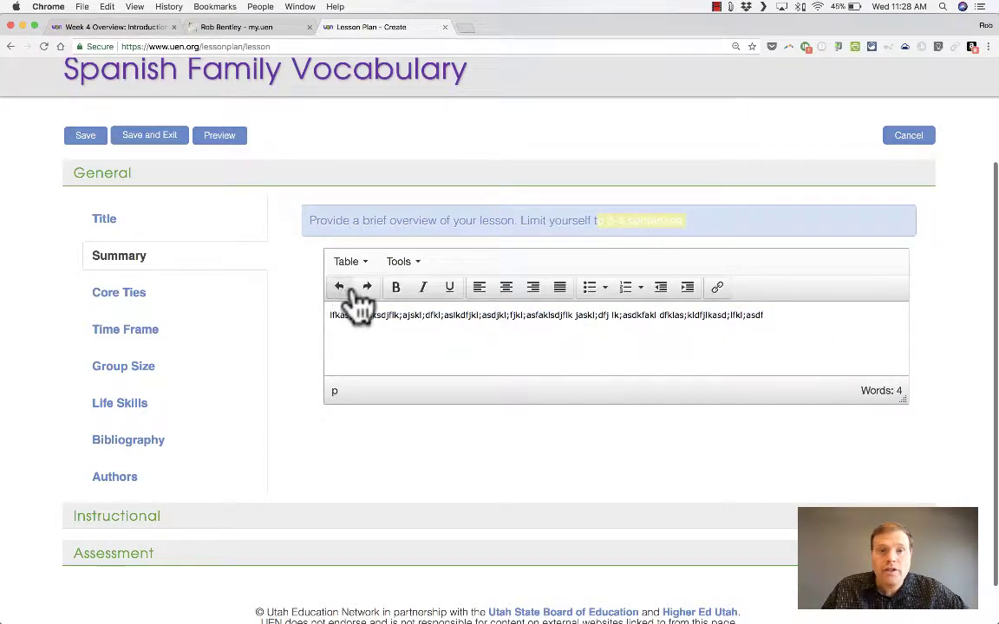
click(365, 288)
click(366, 288)
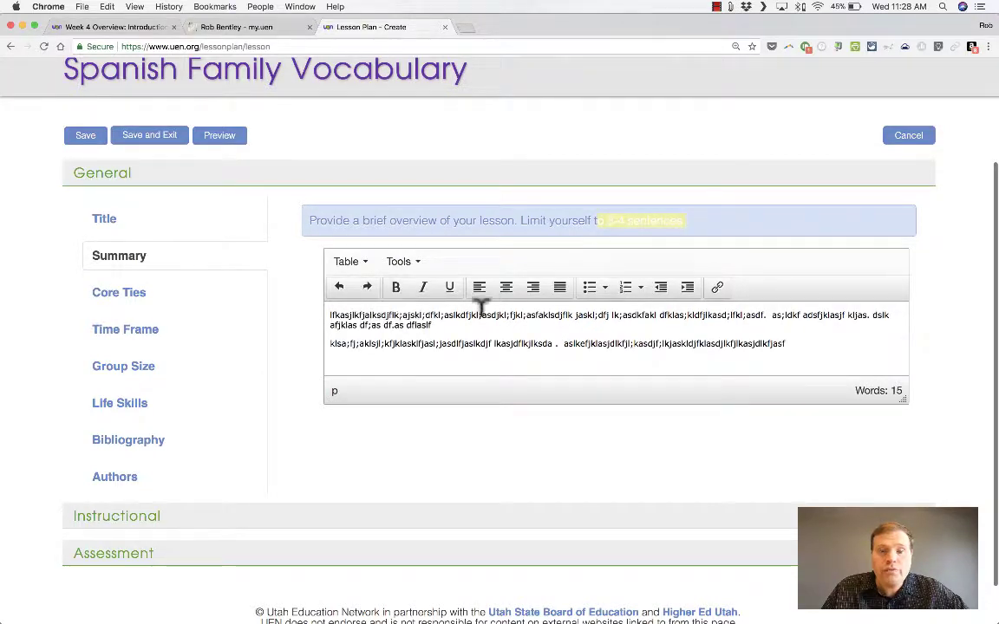
- Bold a stretch of the first Summary paragraph and underline the beginning of the second one
click(399, 292)
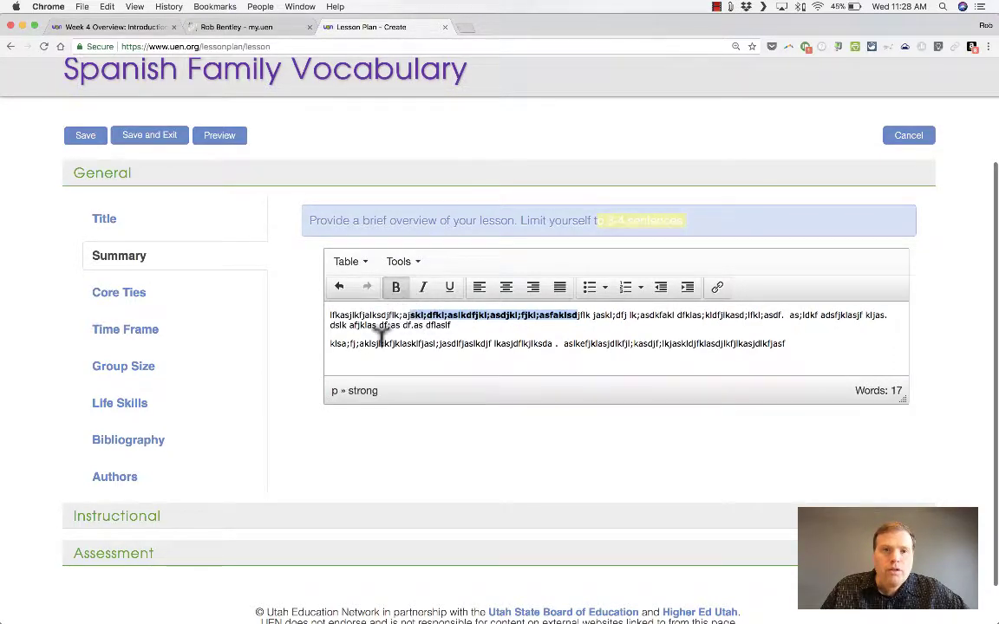
drag(382, 343, 330, 345)
click(449, 287)
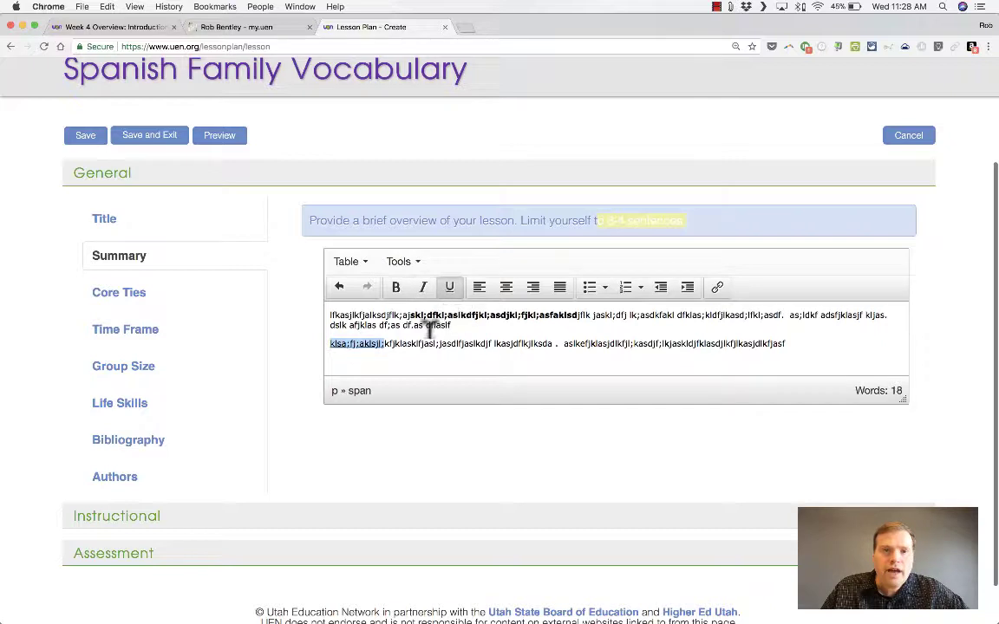
- Italicize a stretch in the middle of the second paragraph and set the paragraph's alignment to justified
drag(429, 344, 523, 344)
click(423, 287)
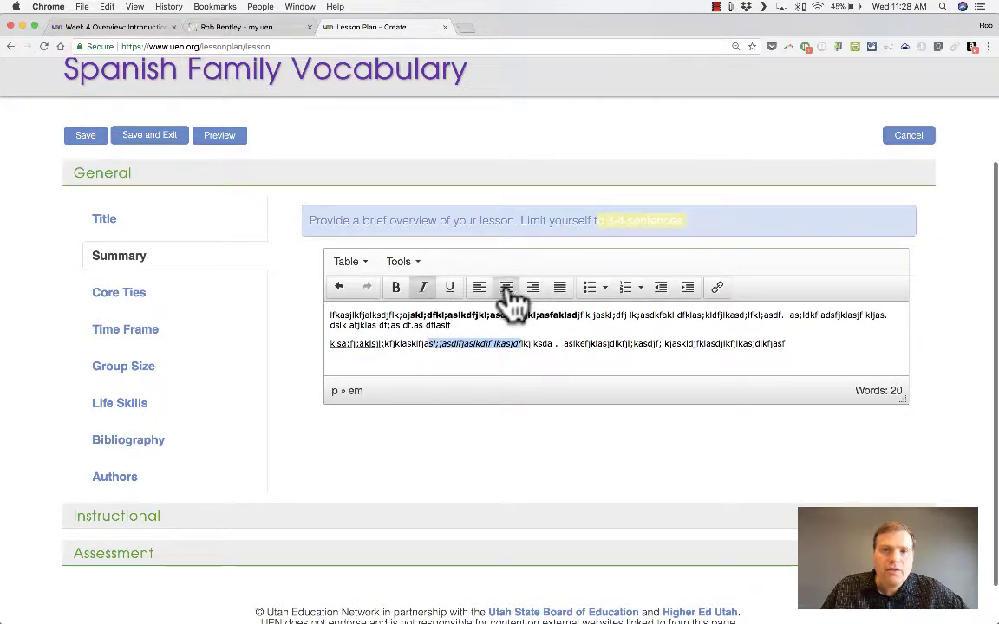
click(508, 293)
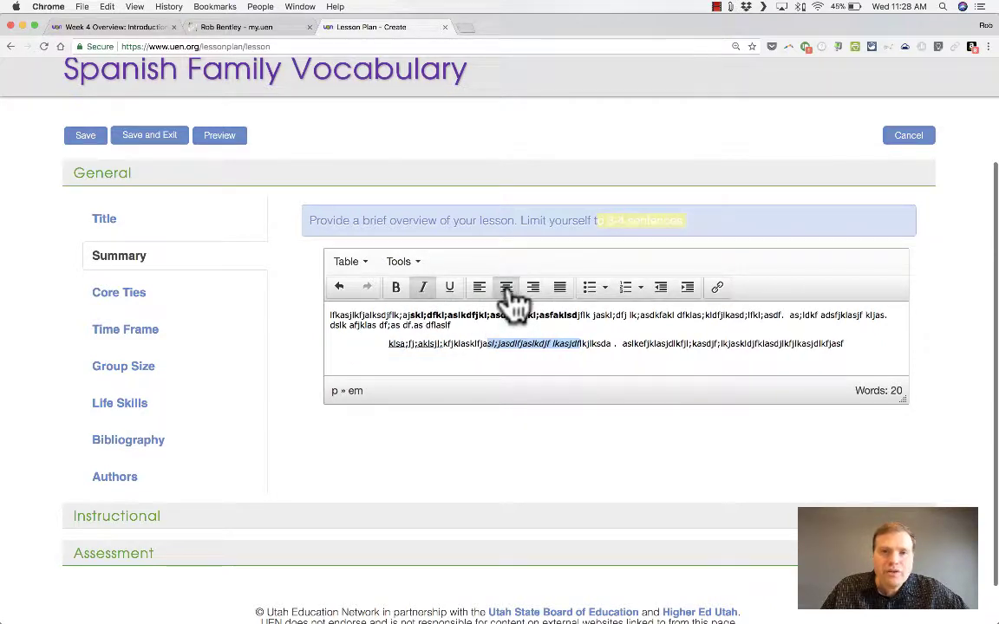
click(559, 291)
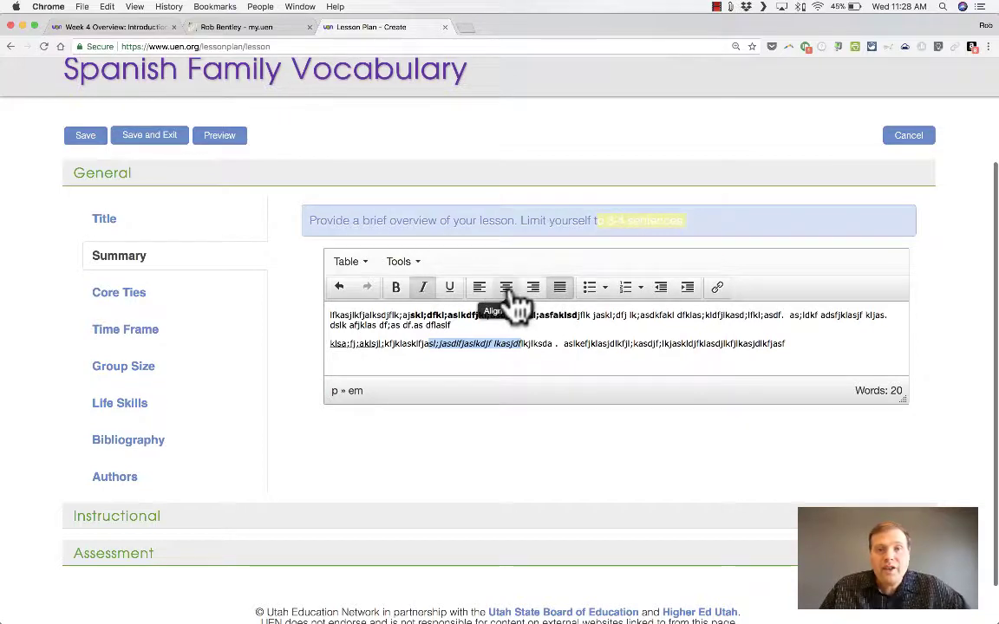
- Try a bulleted and a numbered list on the empty line below the second paragraph and remove the list formatting
click(814, 334)
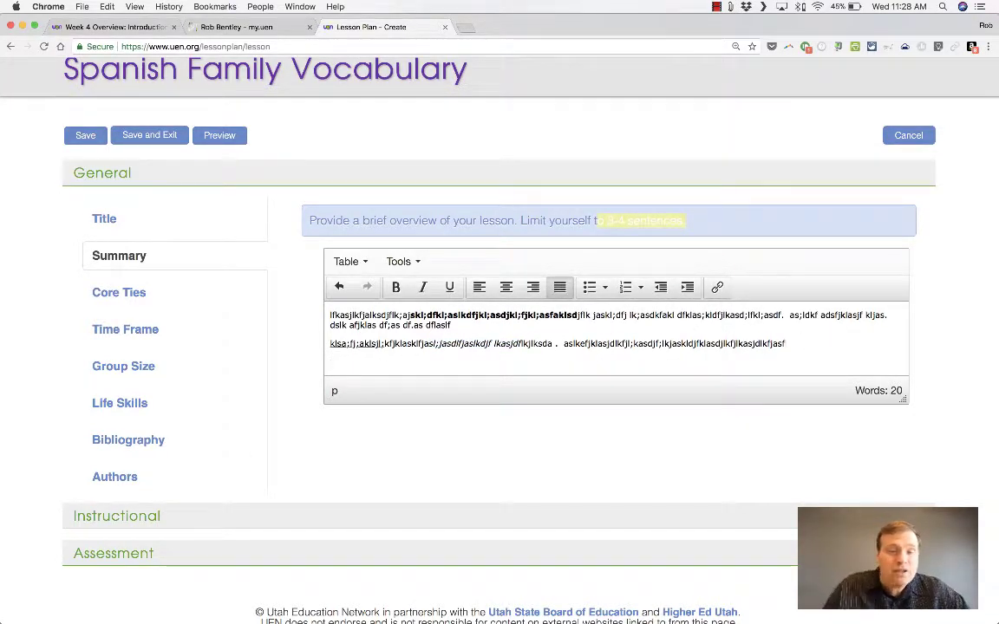
click(590, 293)
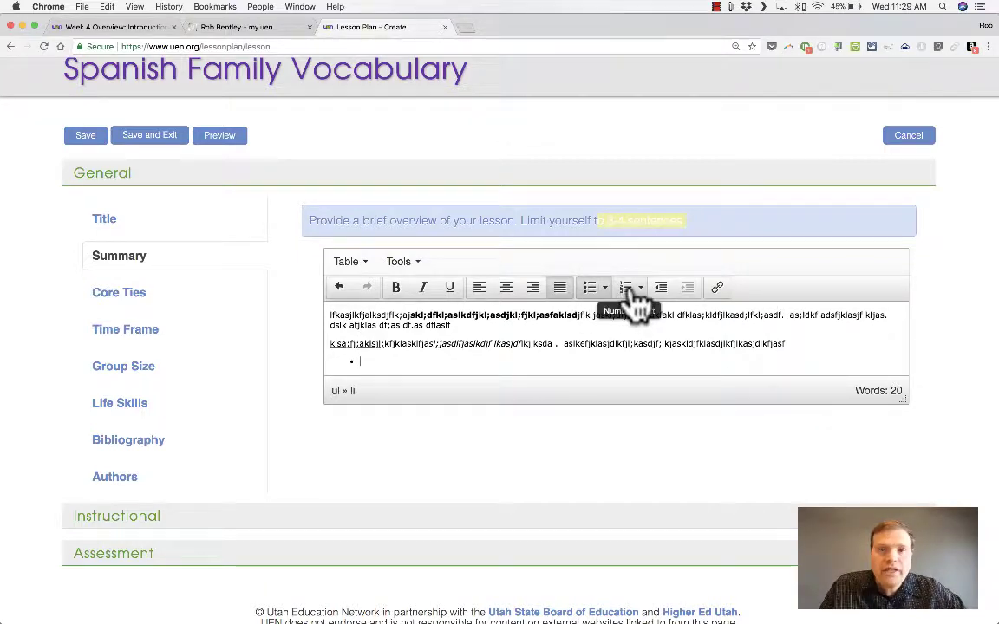
click(631, 295)
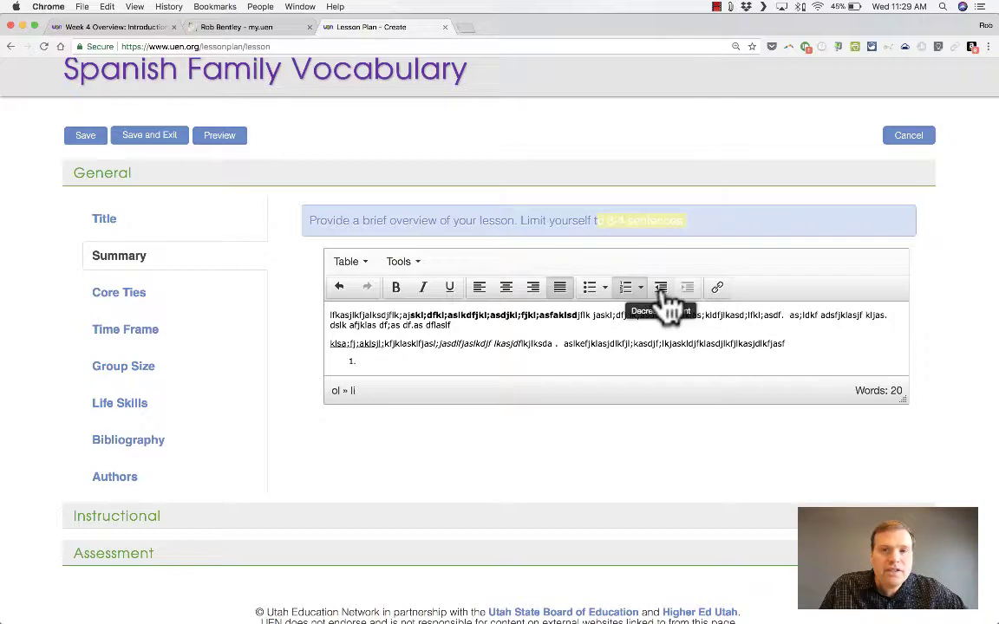
click(662, 293)
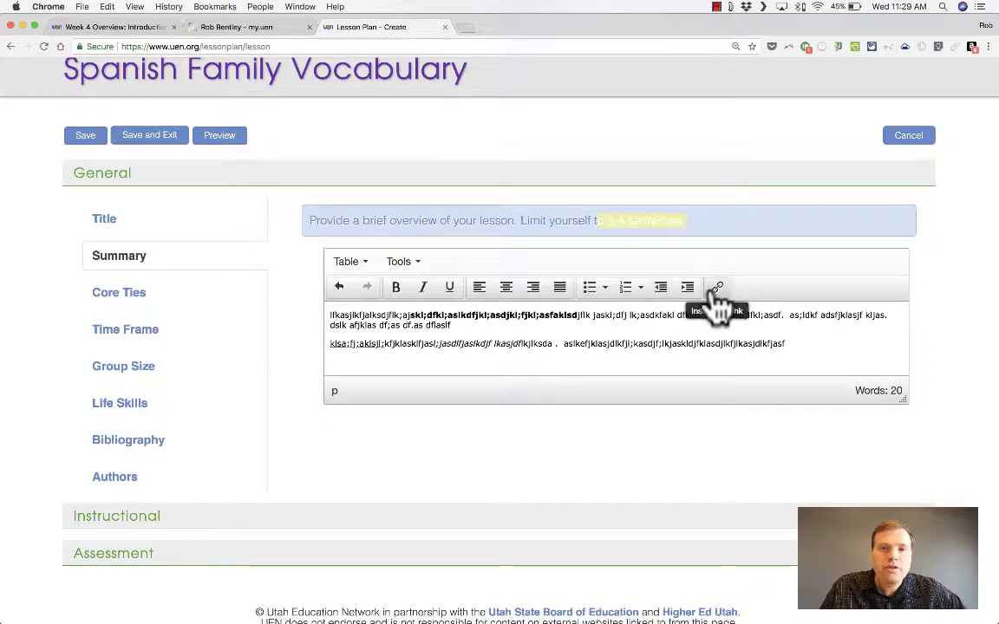
drag(708, 338, 430, 336)
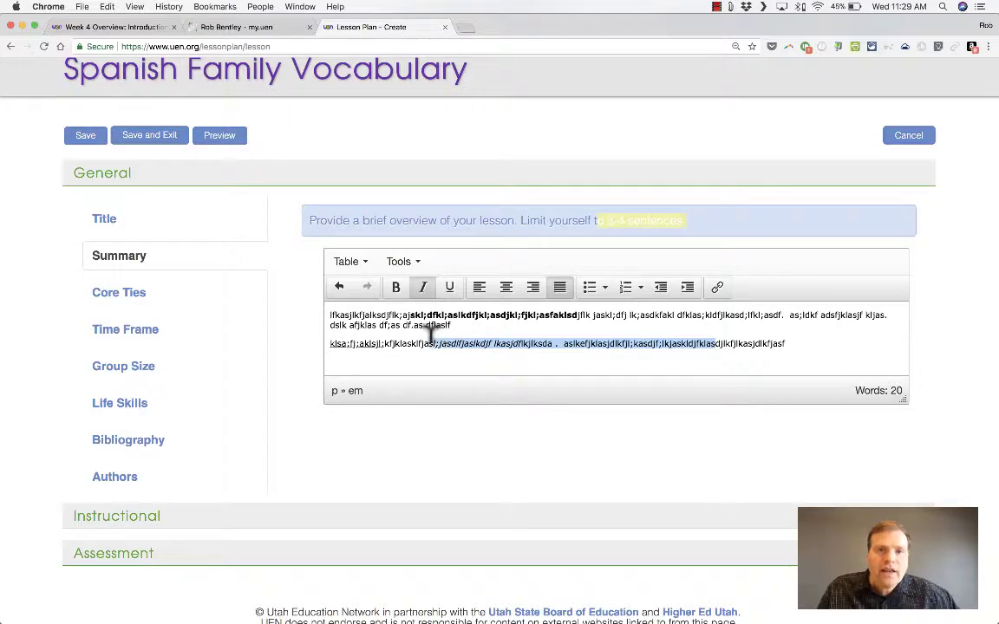
click(717, 289)
text(www.uen.org)
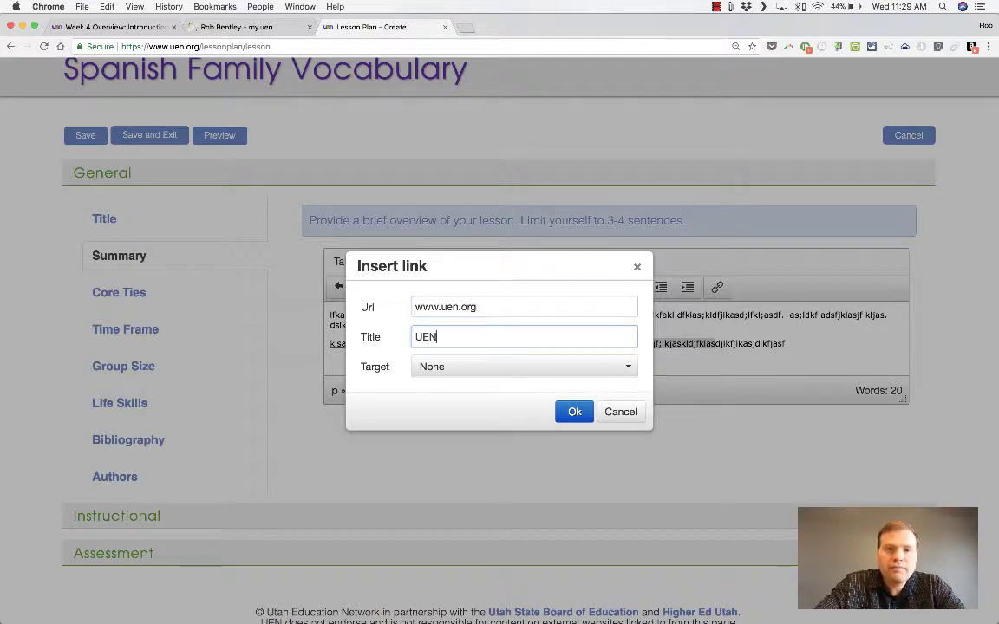
click(608, 366)
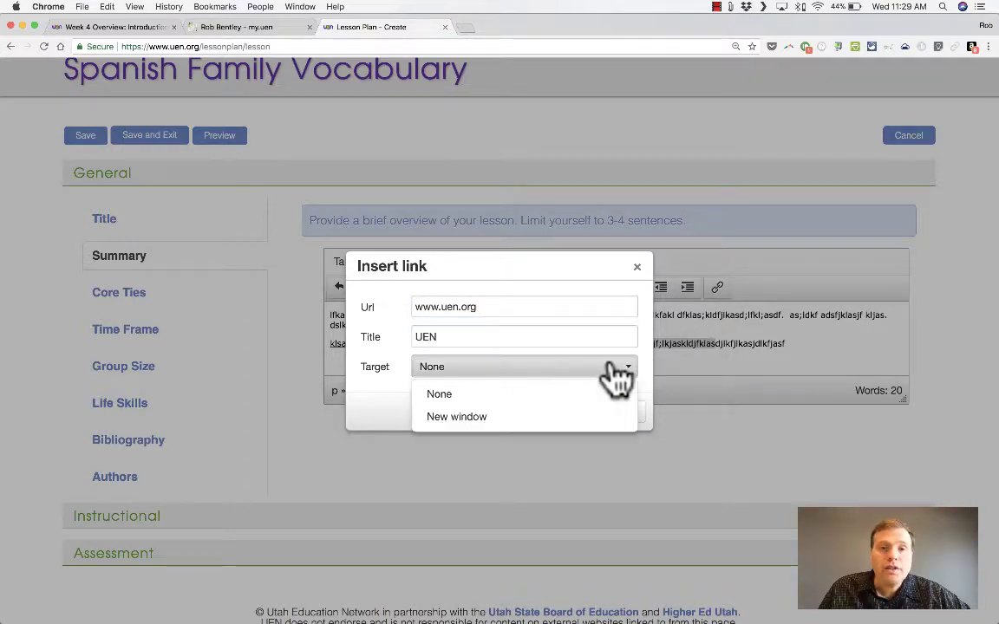
click(538, 417)
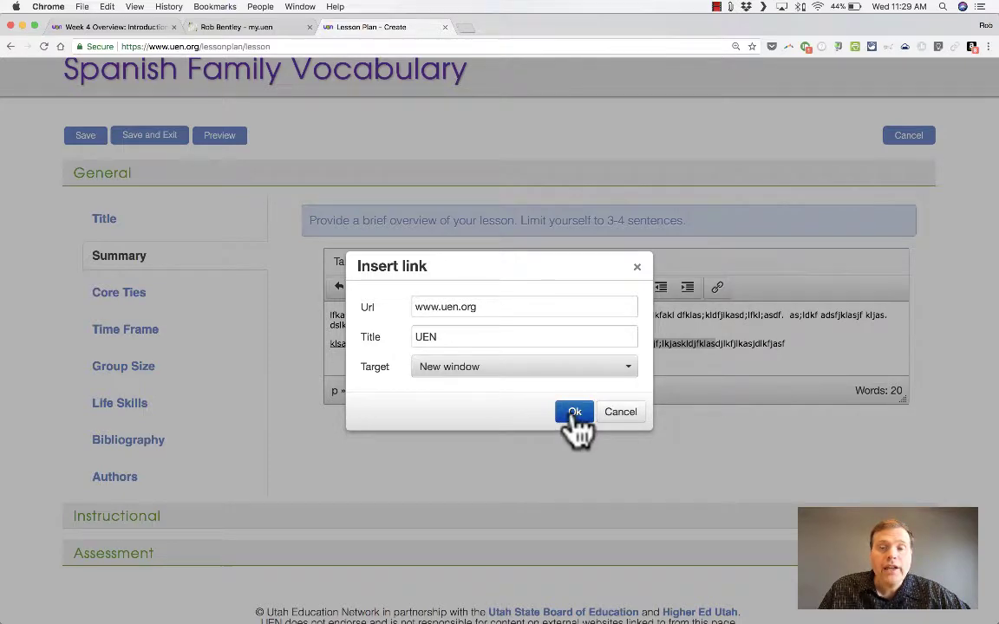
click(574, 415)
click(621, 357)
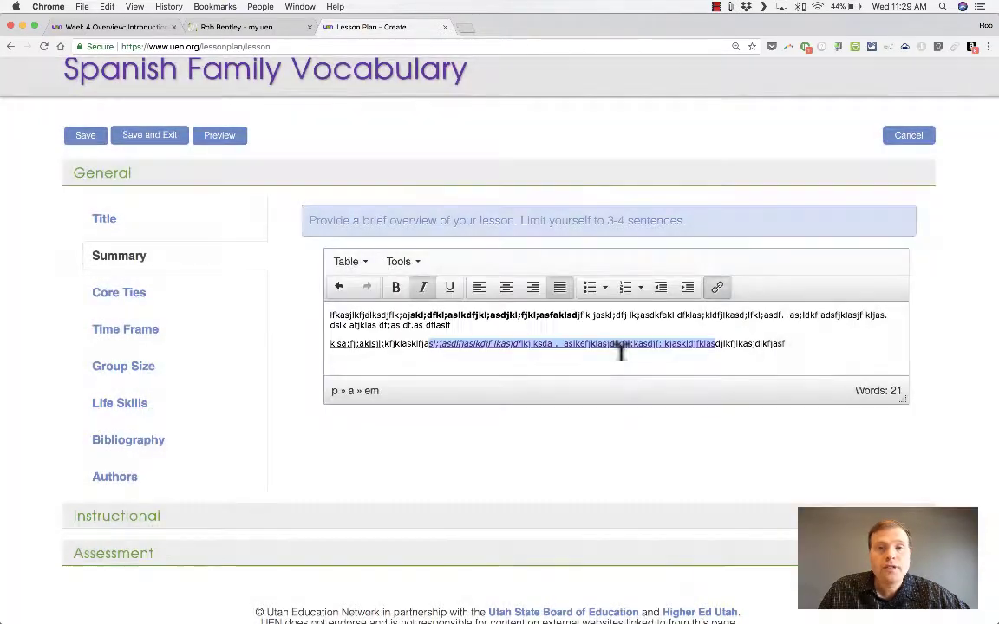
click(736, 364)
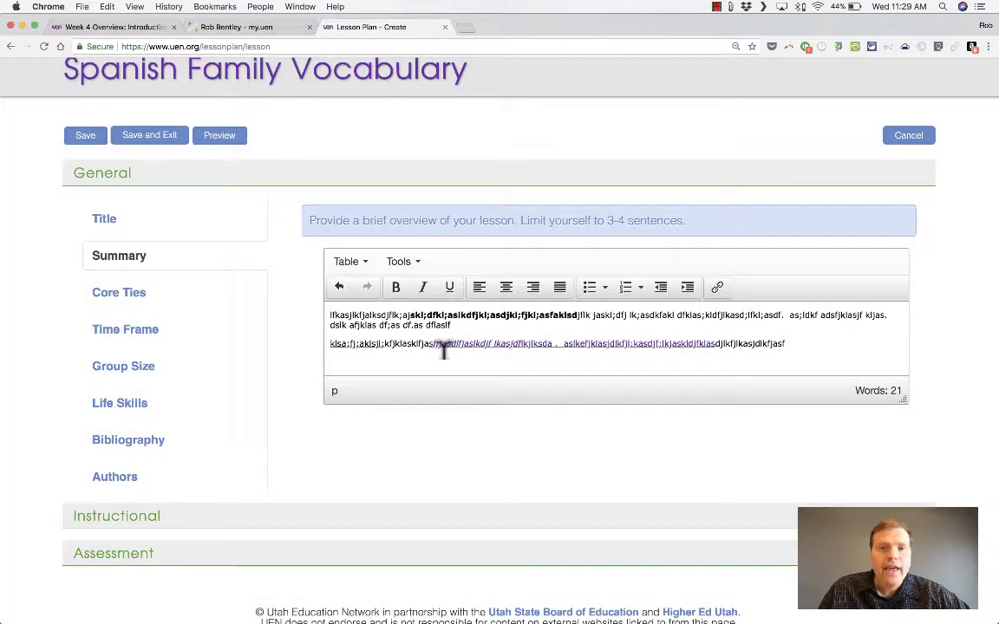
- Insert a small table below the second Summary paragraph and enter "lk;jklj;klj" in one of its cells
scroll(451, 349, up, 1)
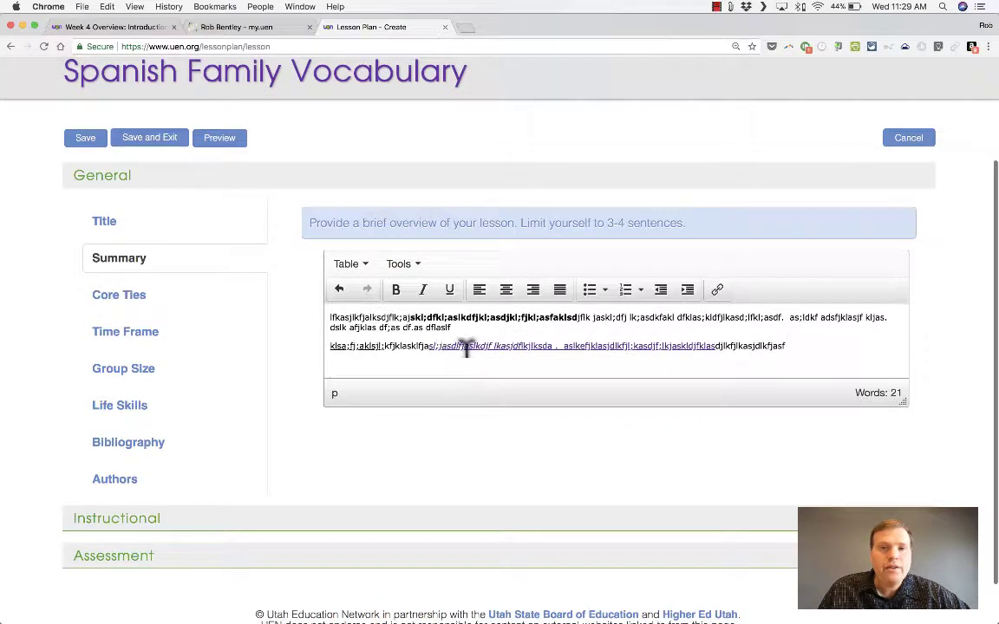
click(364, 266)
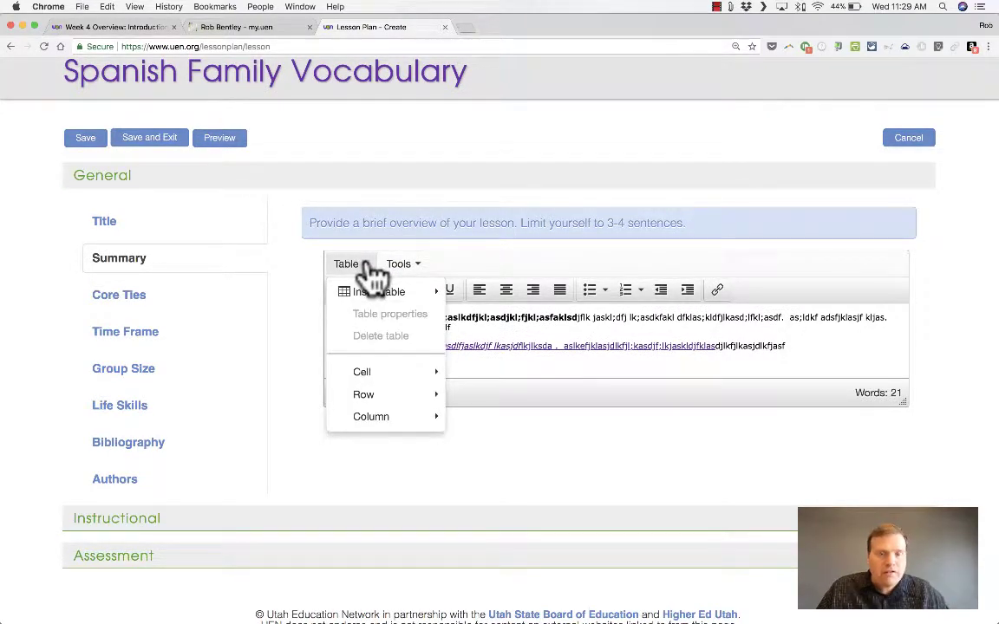
mouse_move(373, 293)
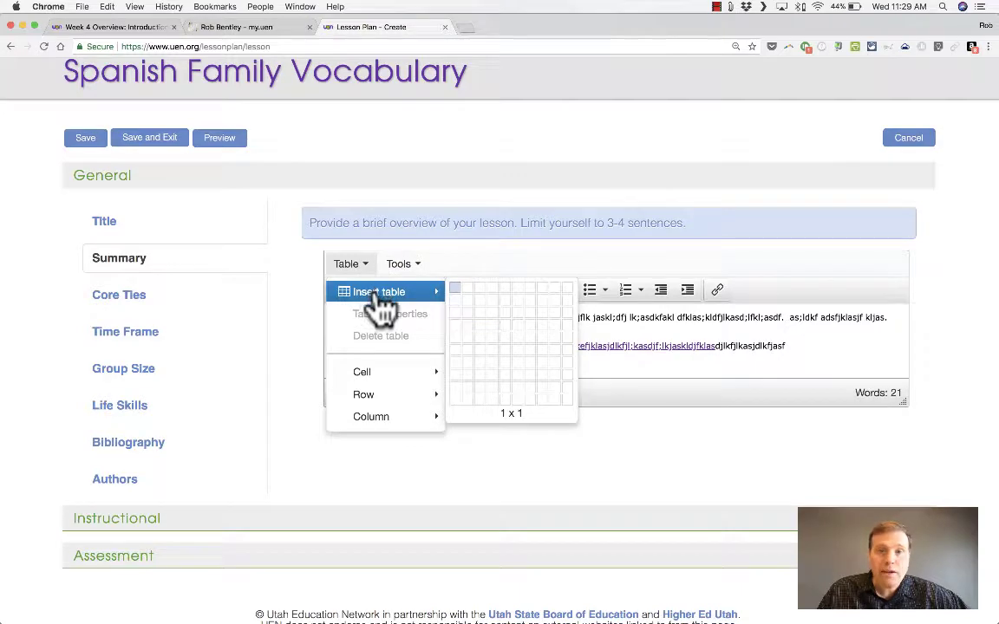
click(475, 303)
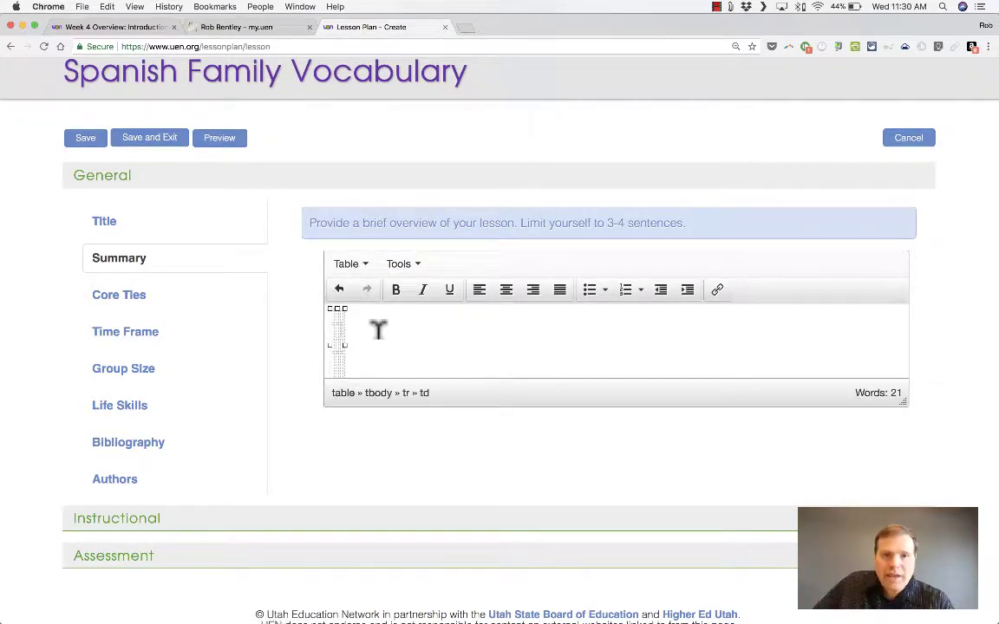
scroll(357, 326, up, 5)
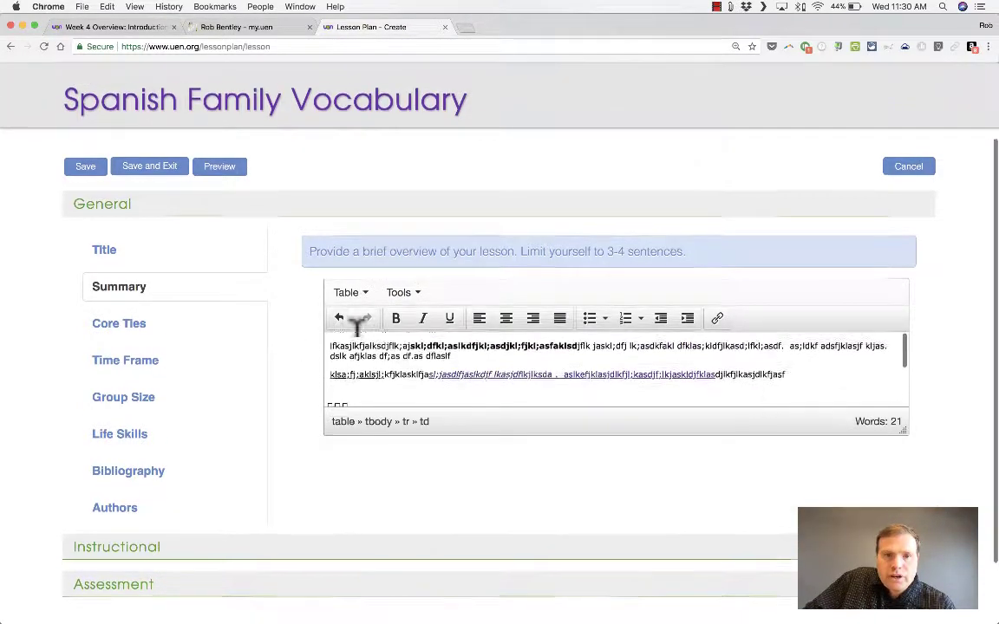
scroll(357, 328, down, 5)
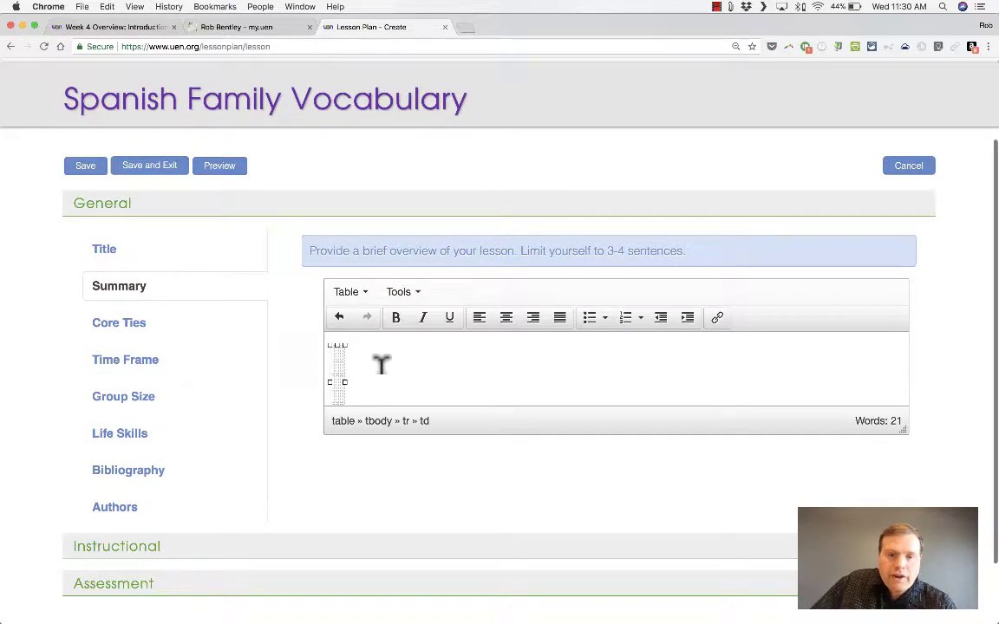
text(lk;jklj;klj)
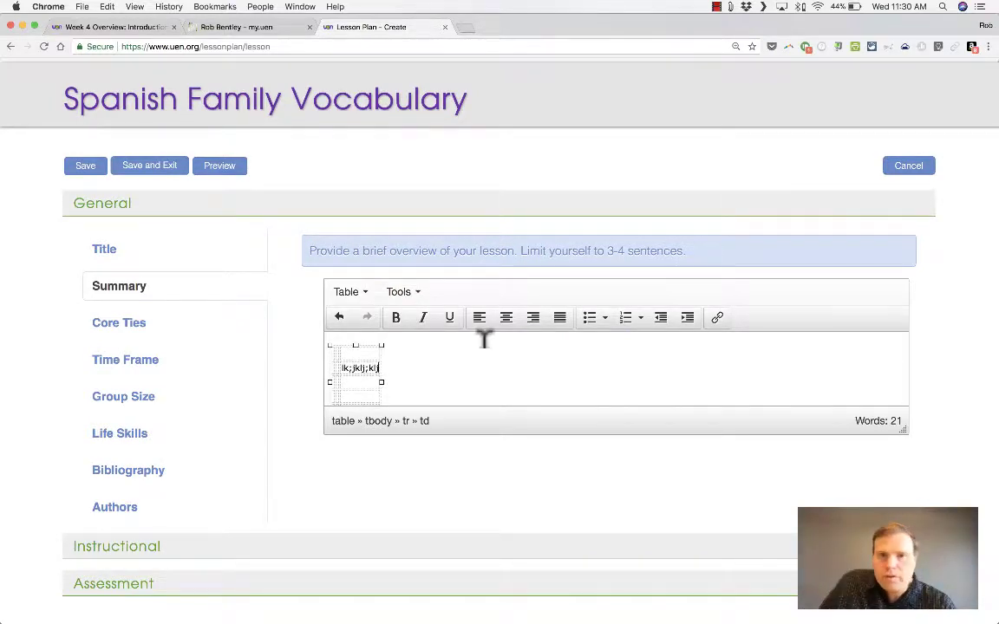
click(417, 356)
scroll(382, 327, up, 3)
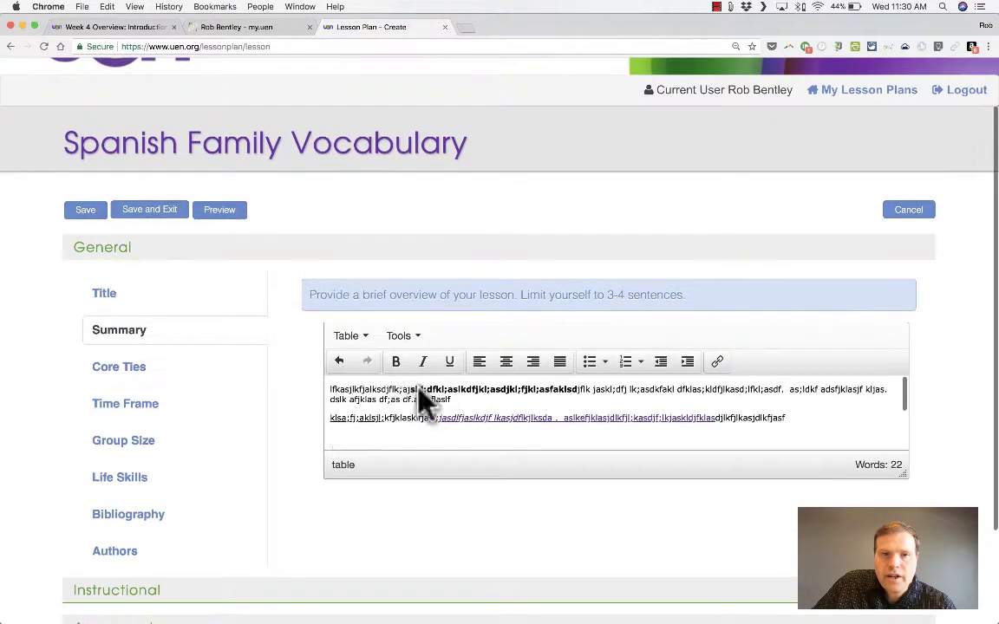
- Open the Summary's source code, add two blank lines inside the table's second row, and apply the edit
click(355, 338)
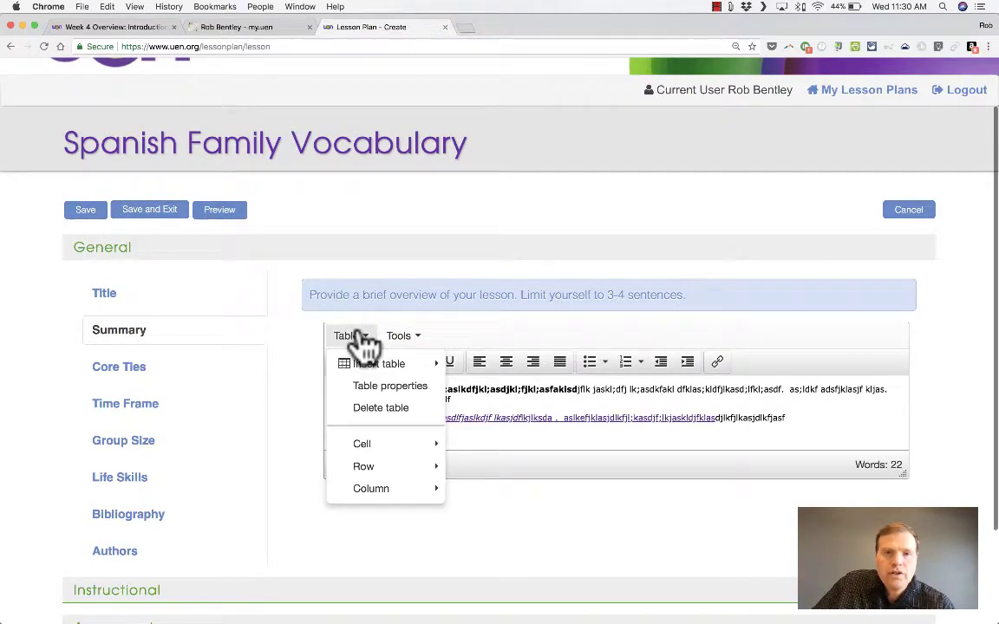
click(402, 338)
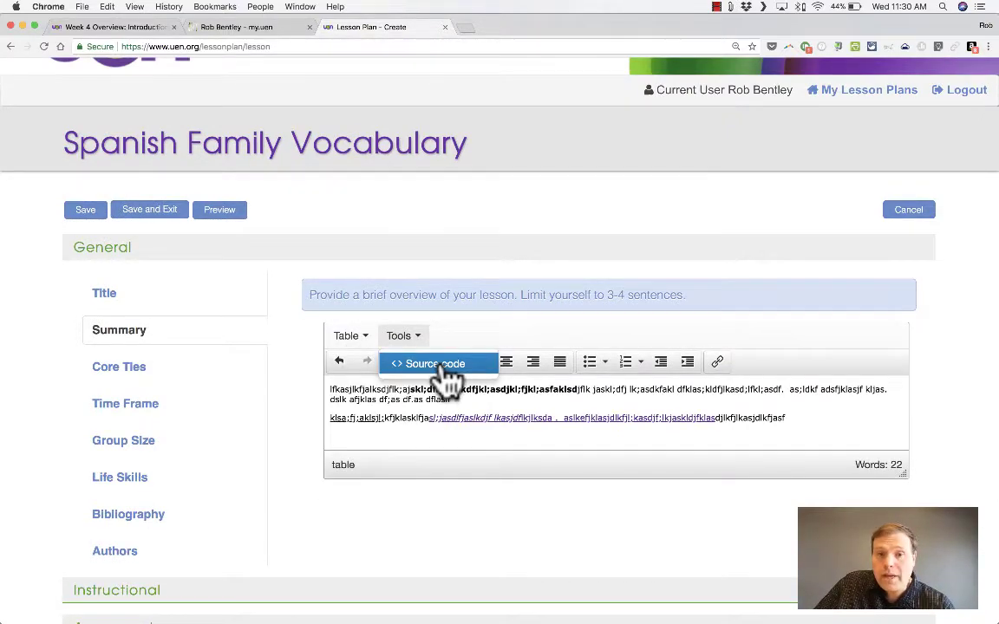
click(442, 364)
key(Escape)
click(404, 337)
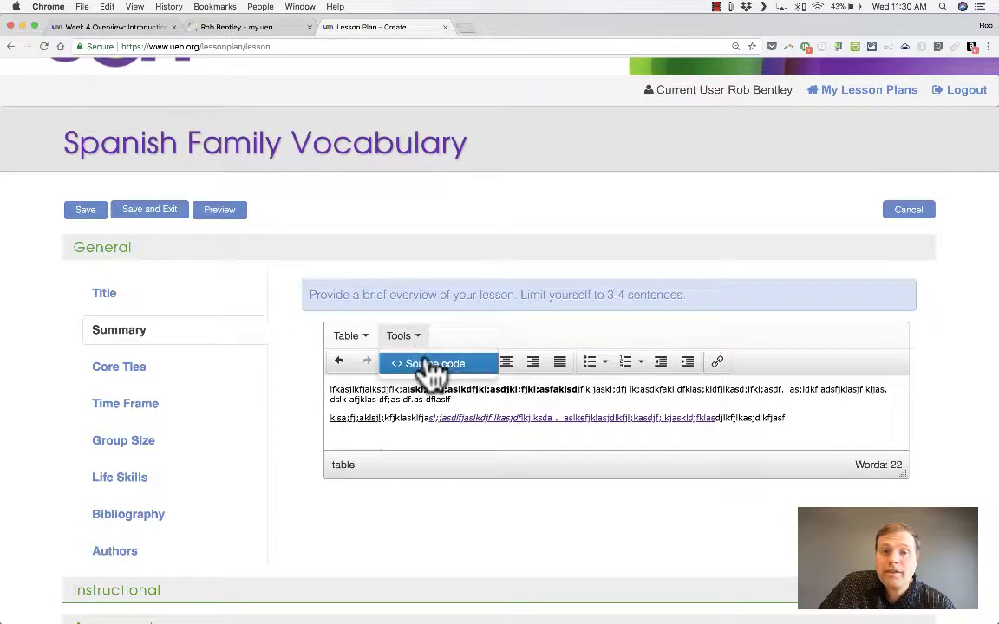
click(431, 365)
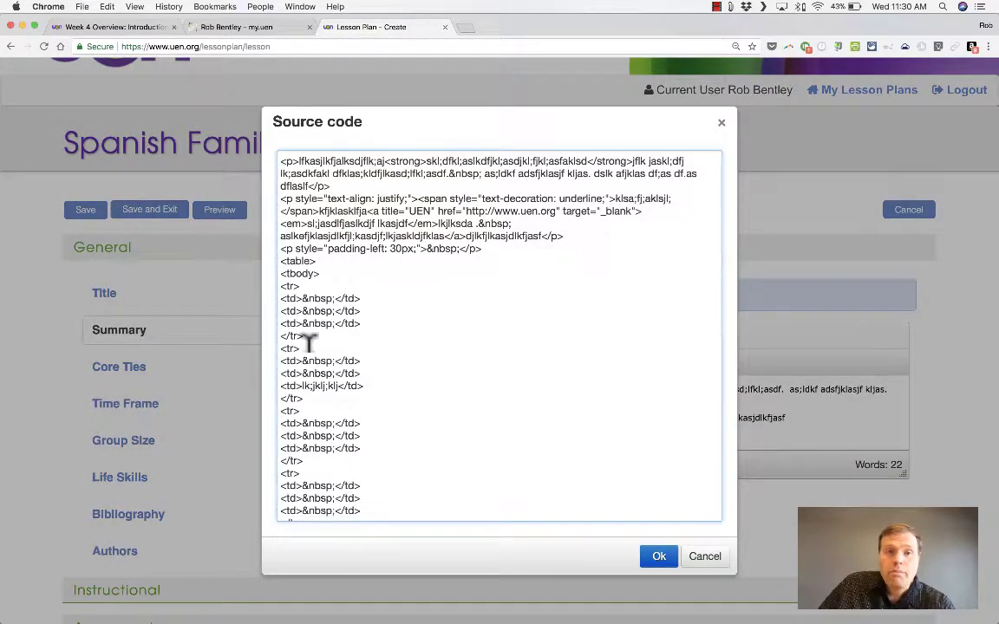
key(Return)
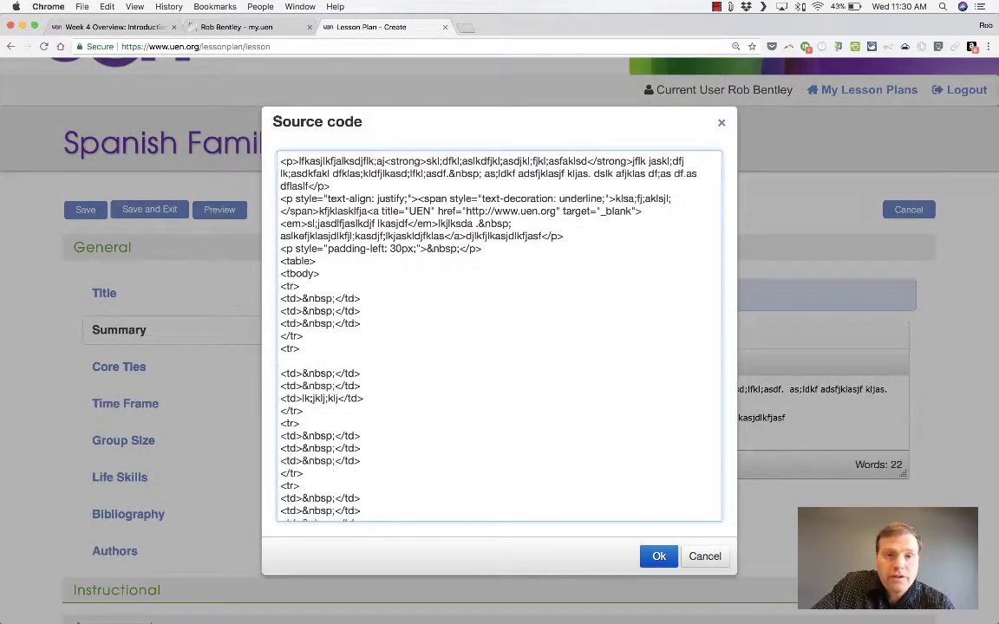
key(Return)
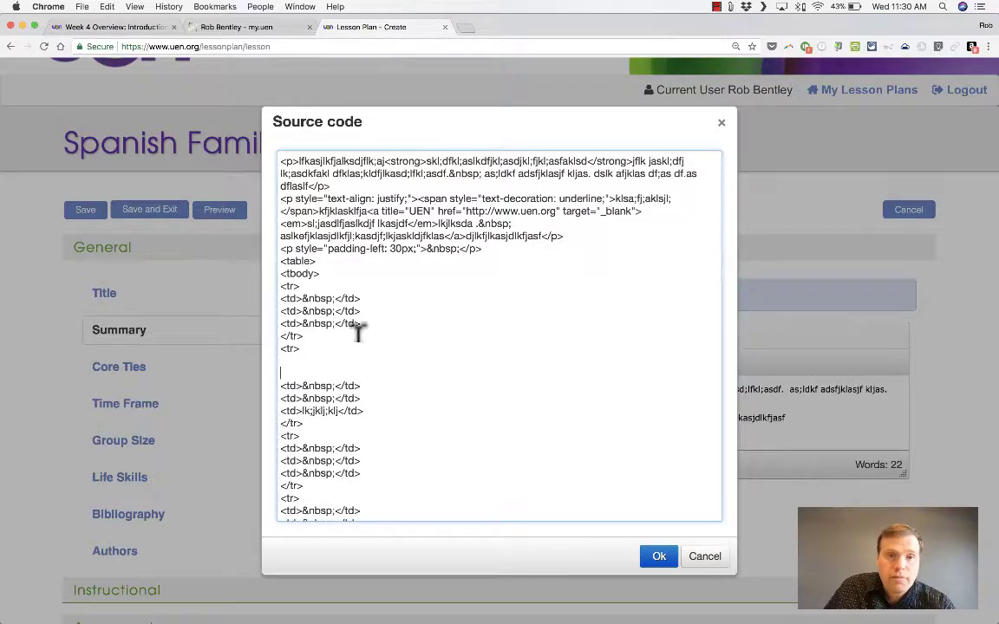
click(659, 559)
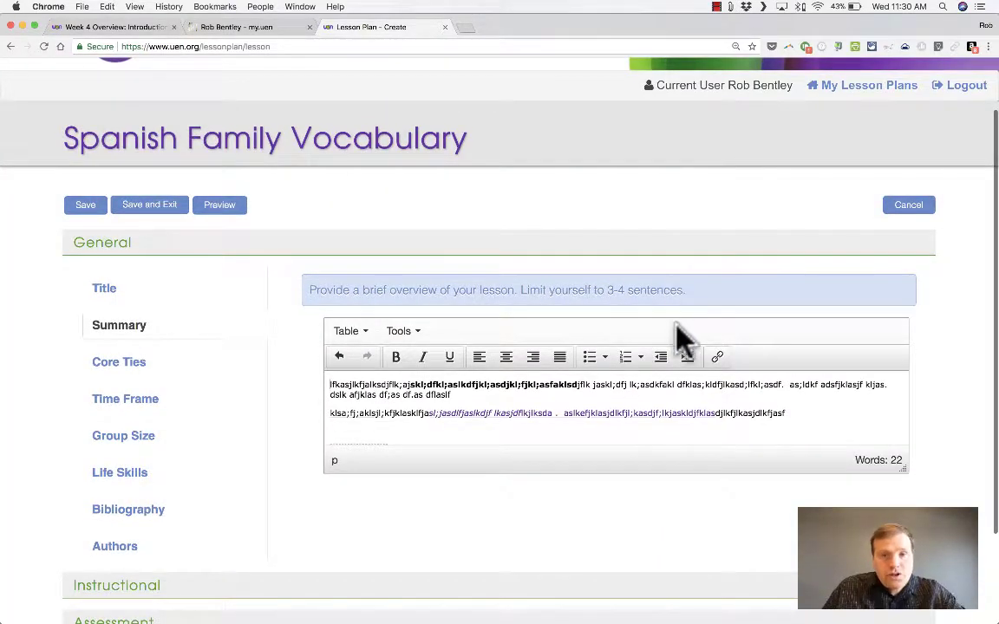
- Open the Quizlet website in a new tab and search its study sets for "spanish family vocab"
click(465, 26)
text(quizlet)
key(Return)
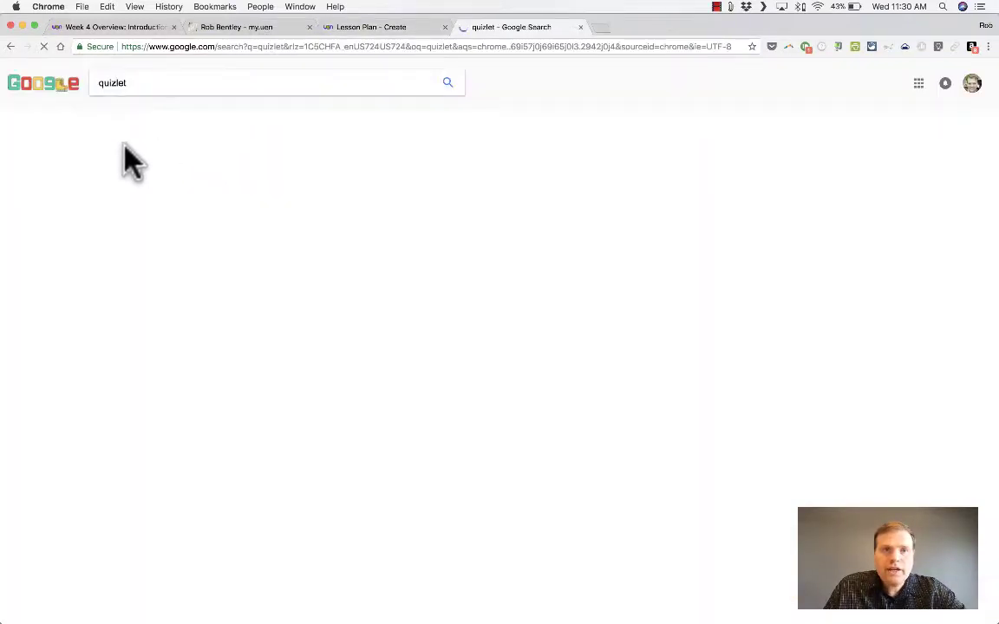
click(130, 178)
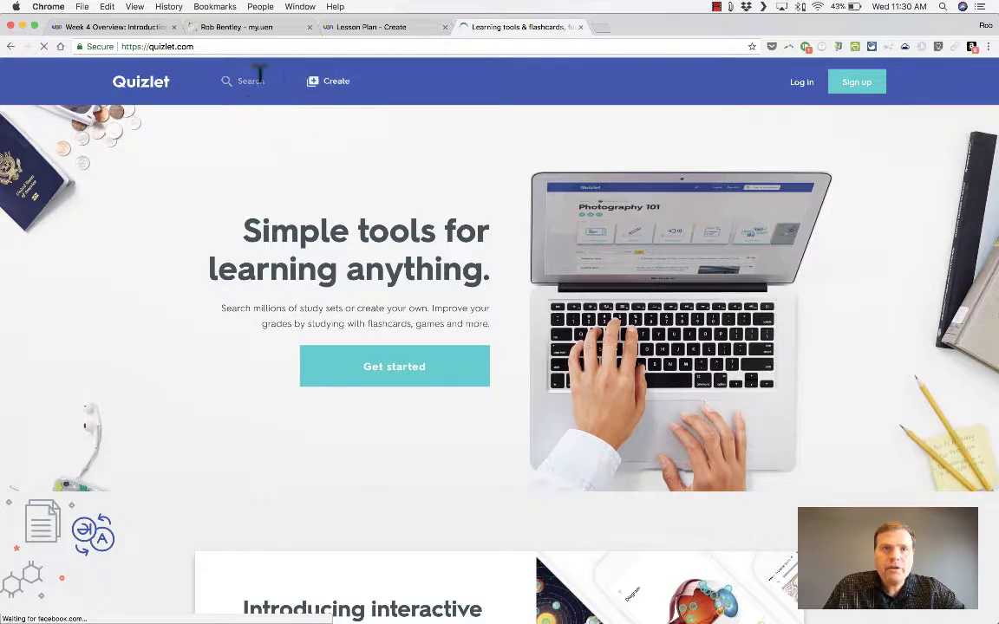
click(256, 78)
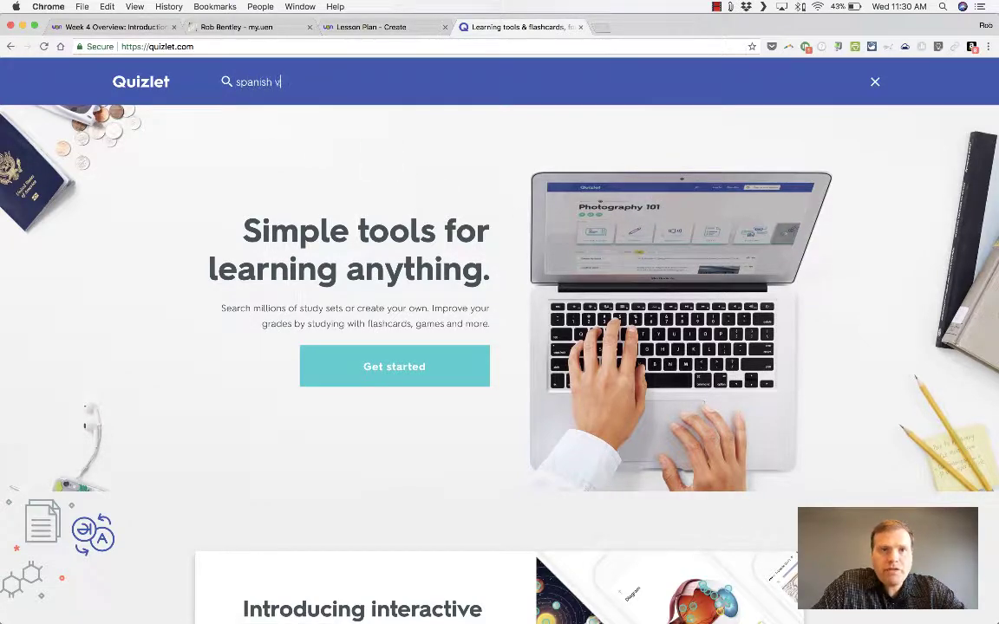
text(spanish fqamily vocab)
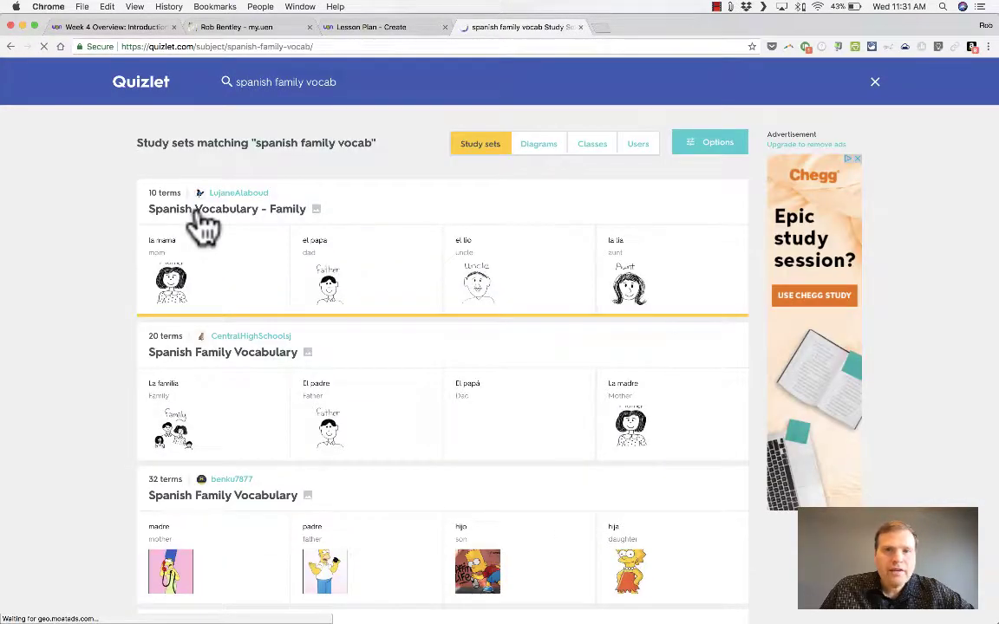
- Open the "Spanish Vocabulary - Family" study set and copy the HTML embed code for its Match study mode
click(204, 223)
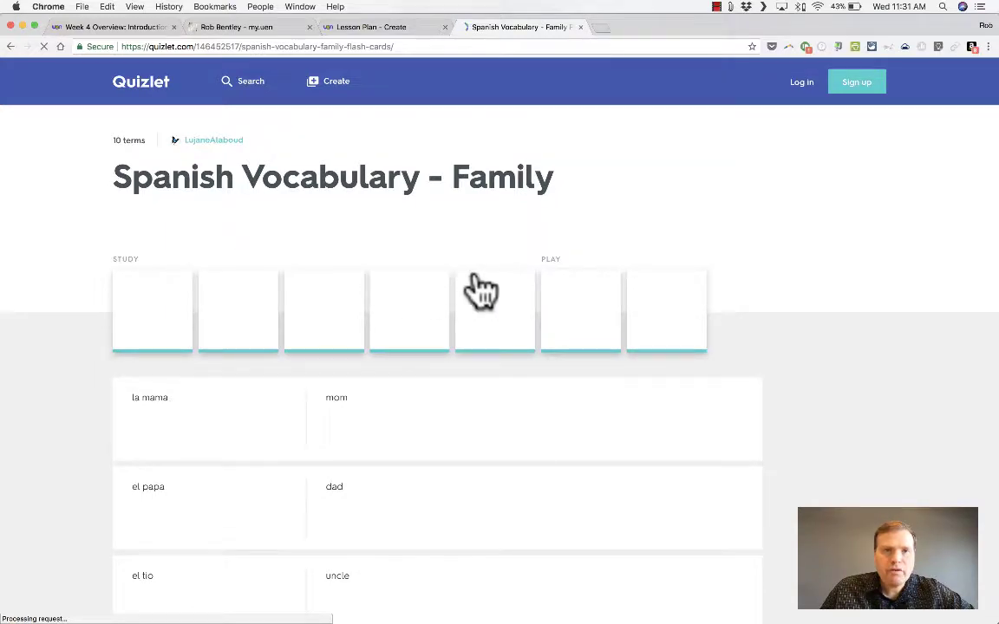
click(205, 217)
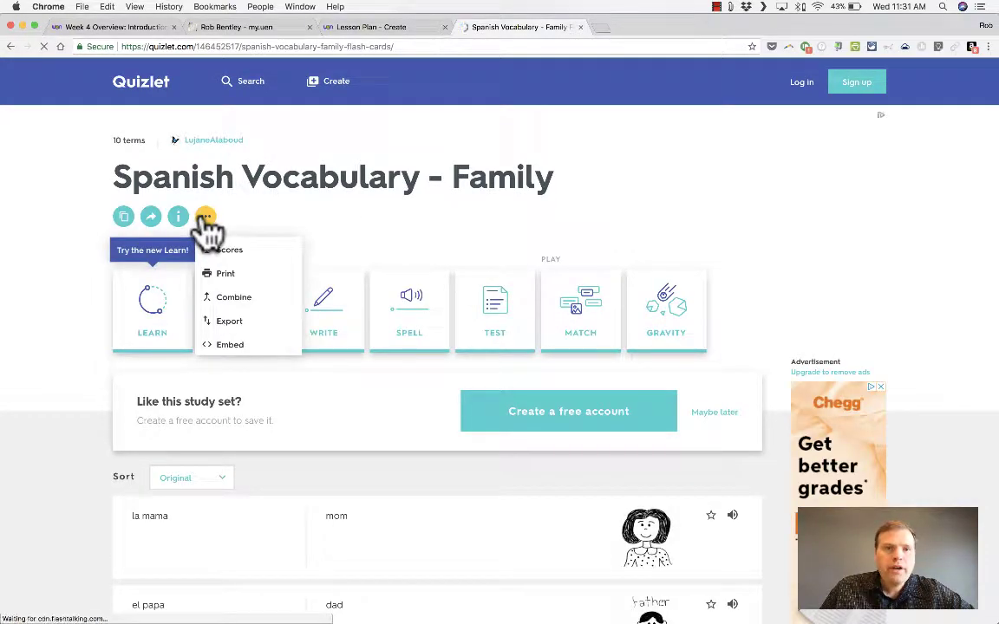
click(238, 350)
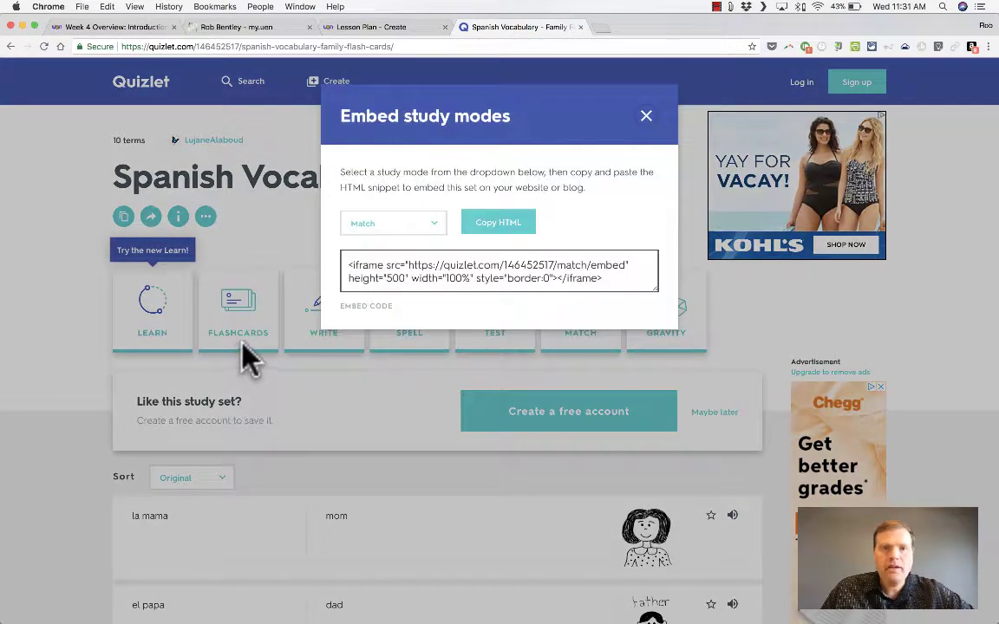
click(517, 271)
click(468, 223)
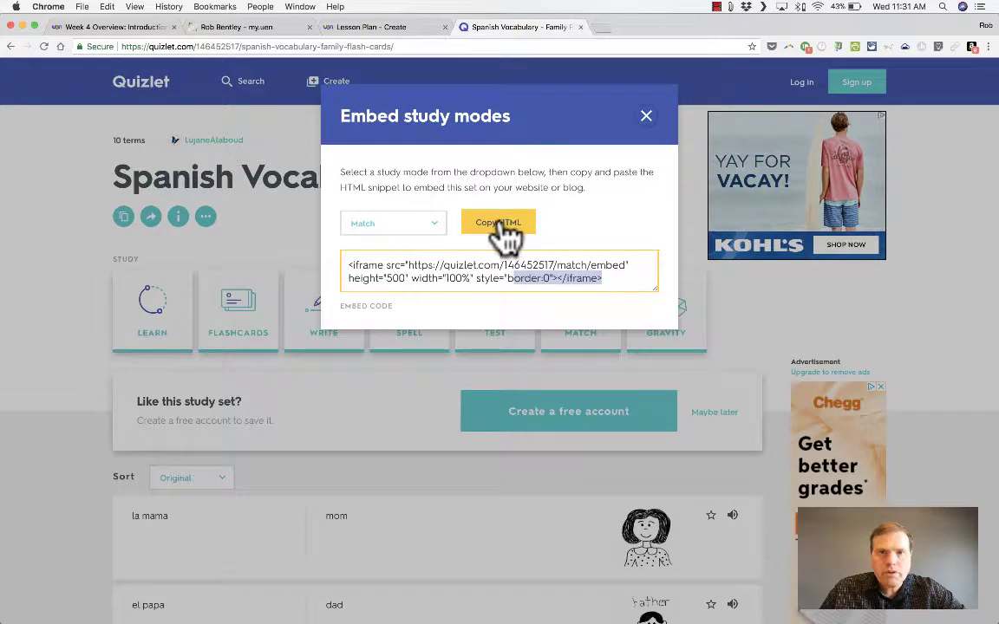
click(502, 232)
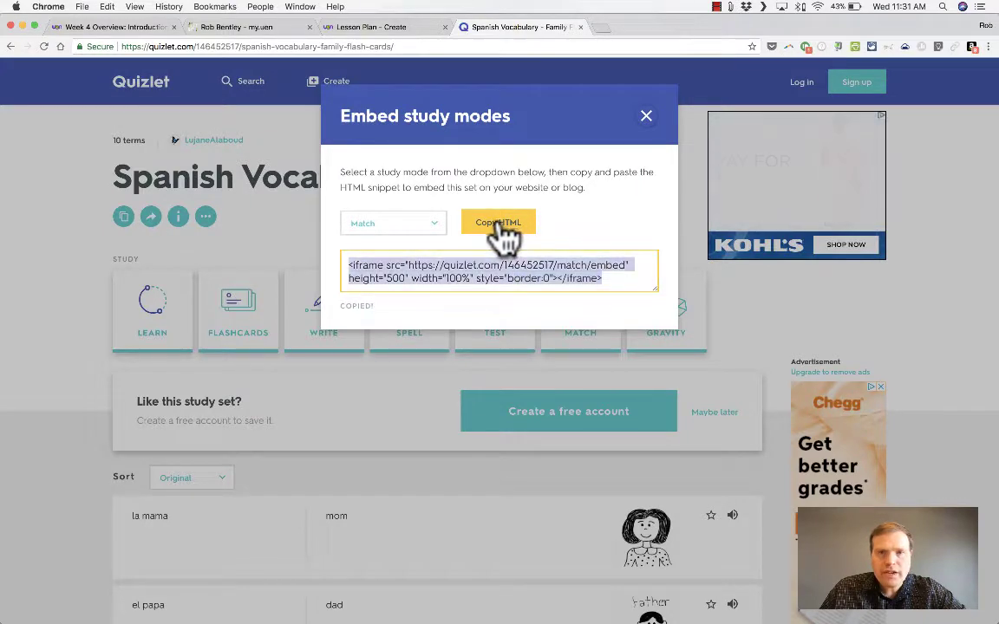
click(646, 117)
- Return to the lesson plan and add a placeholder line of z's between the first and second Summary paragraphs
click(403, 26)
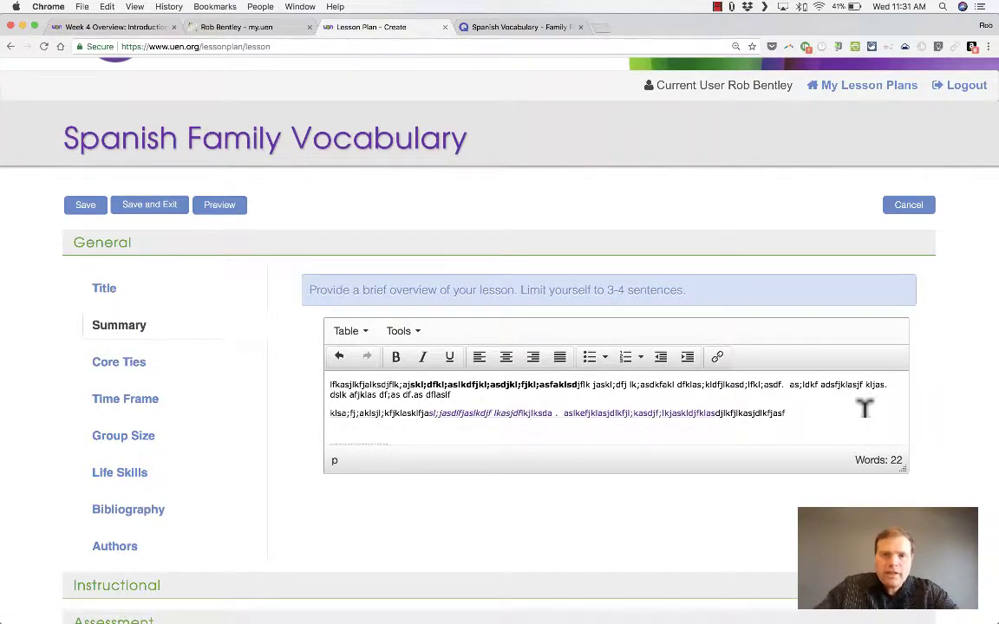
key(BackSpace)
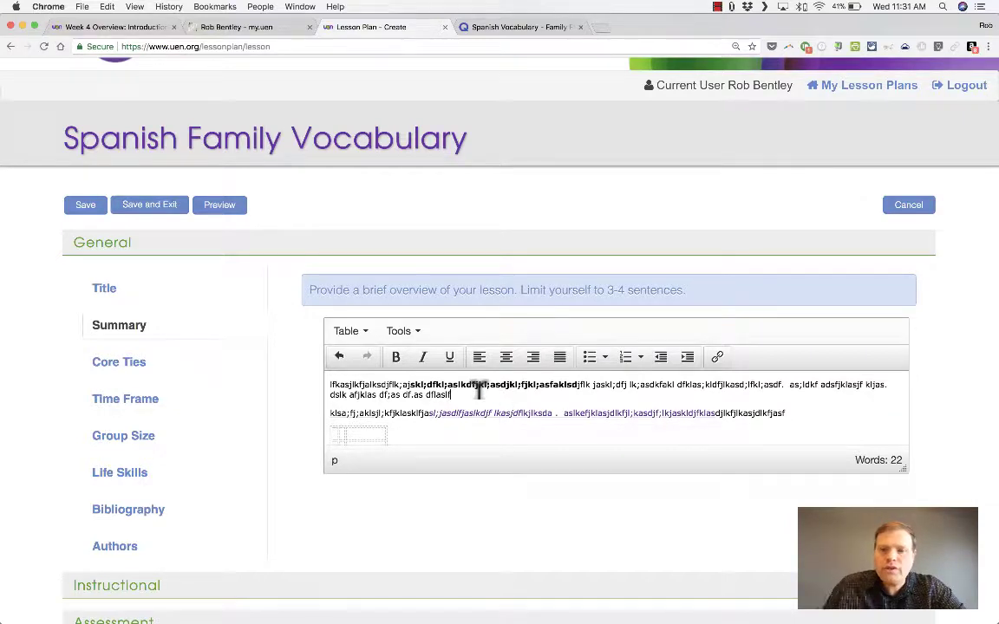
key(Return)
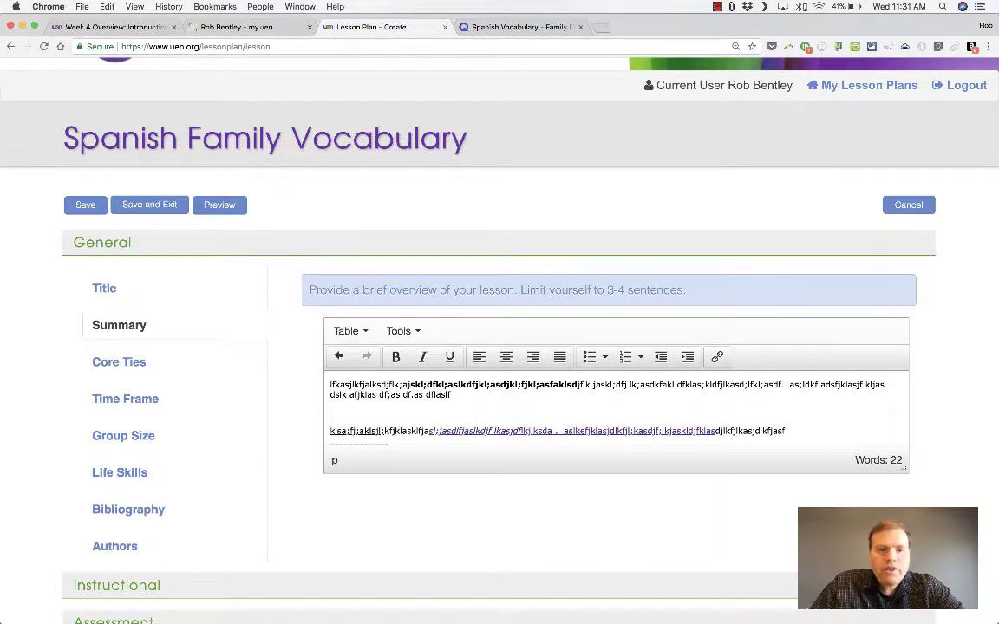
text(z)
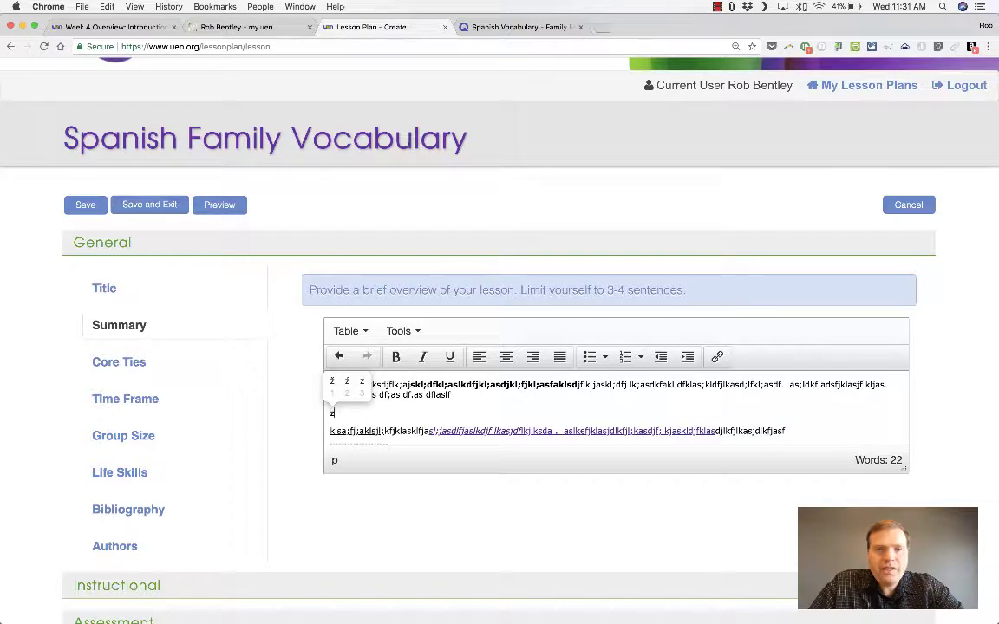
text(zzzzzzzzzzz)
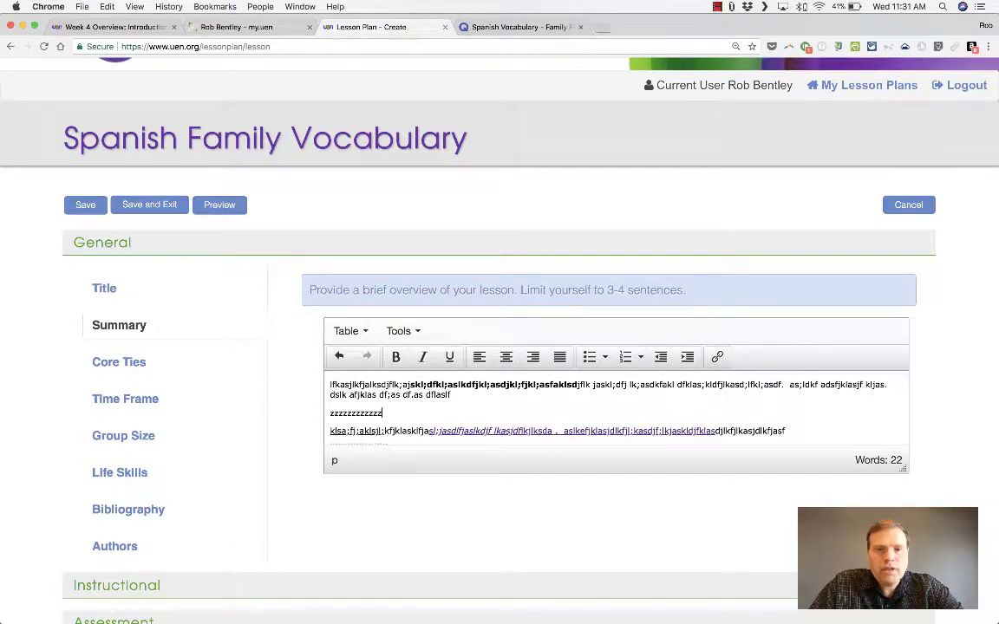
text(zzzzz)
- Replace the placeholder z's in the Summary's source code with the copied Quizlet Match iframe and apply the edit
click(401, 330)
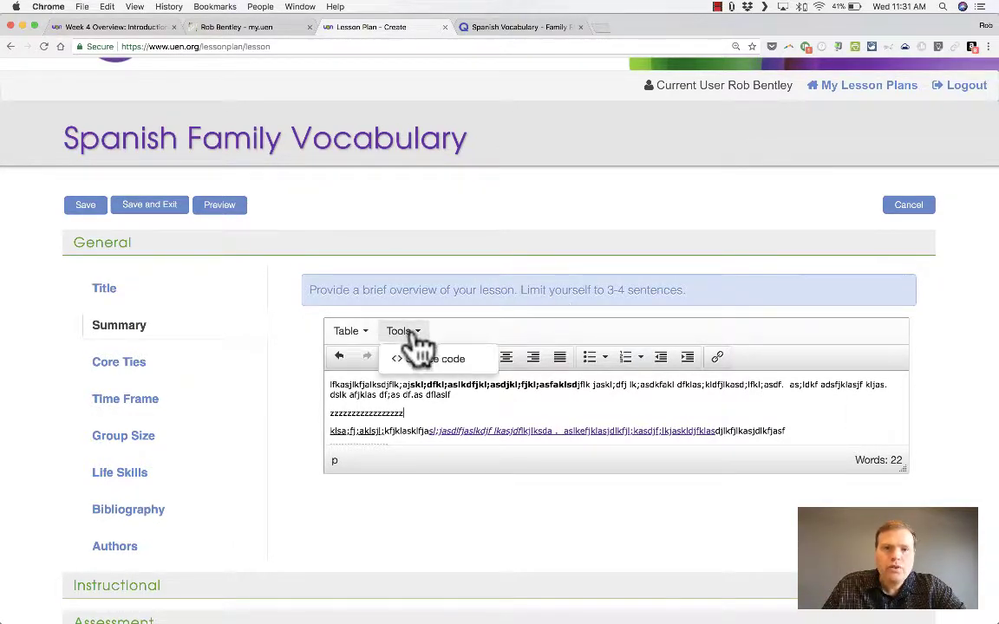
click(426, 359)
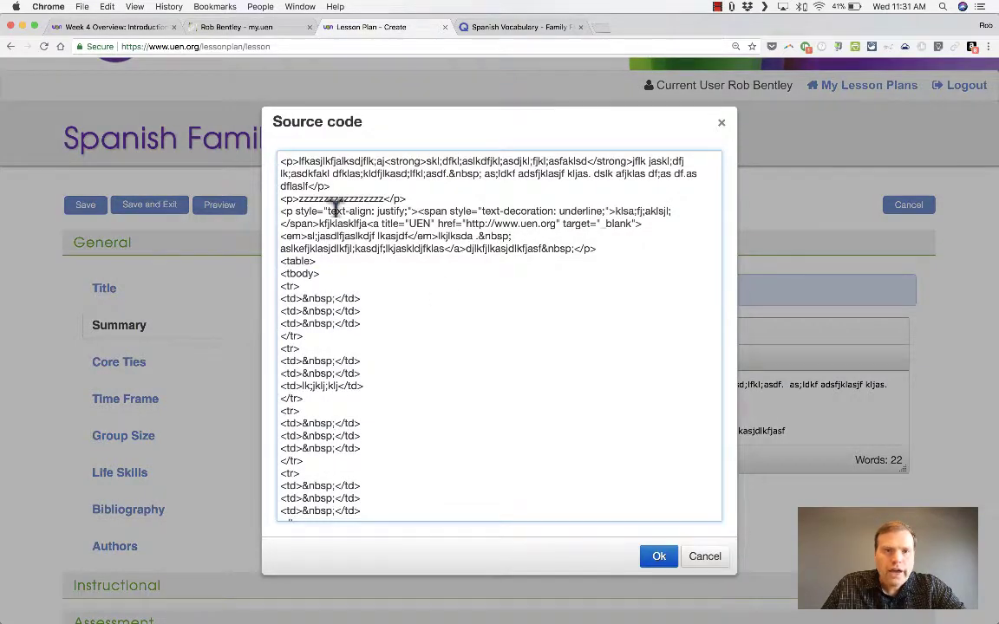
drag(299, 198, 379, 192)
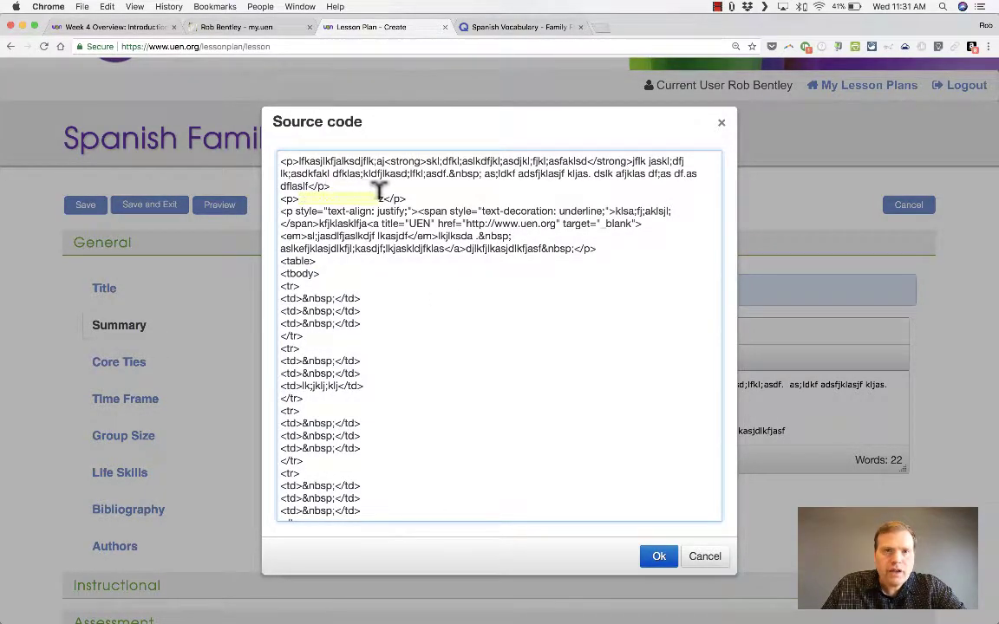
key(super+v)
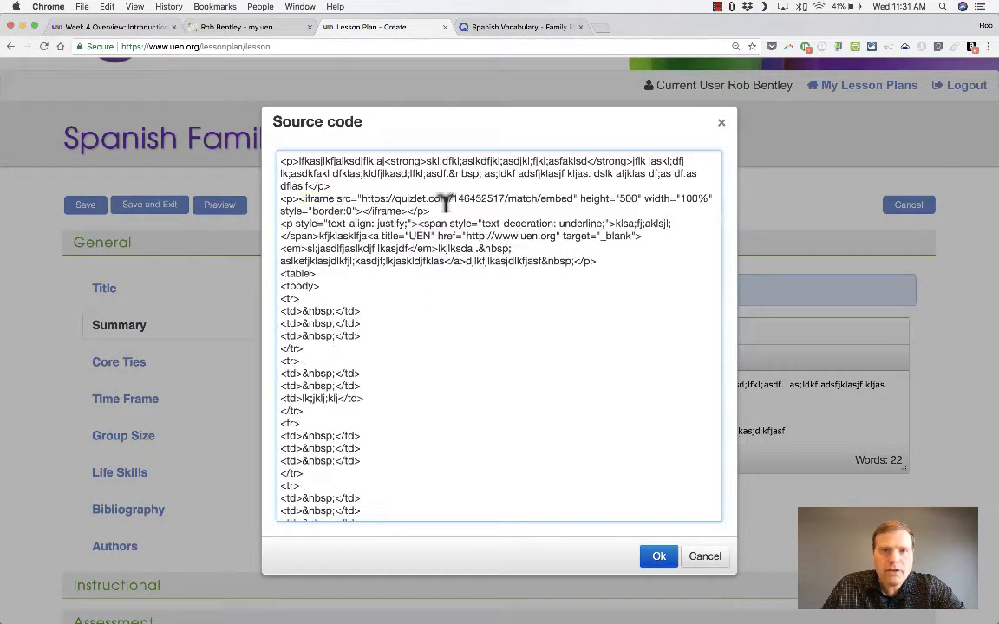
click(660, 555)
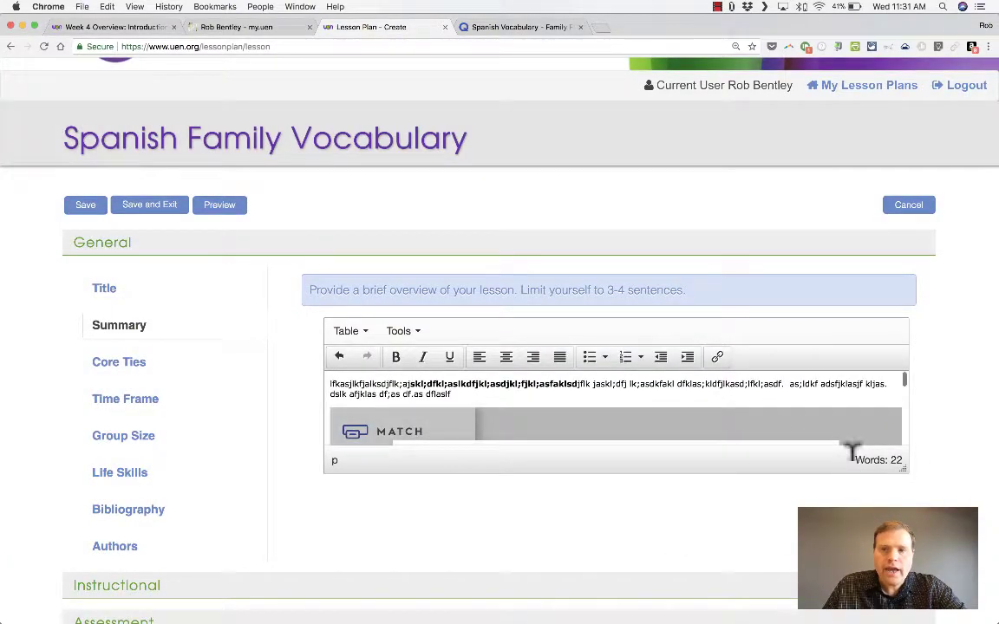
- Enlarge the Summary editor, start the embedded Match game, and select its "grandfather" card
drag(906, 476, 949, 620)
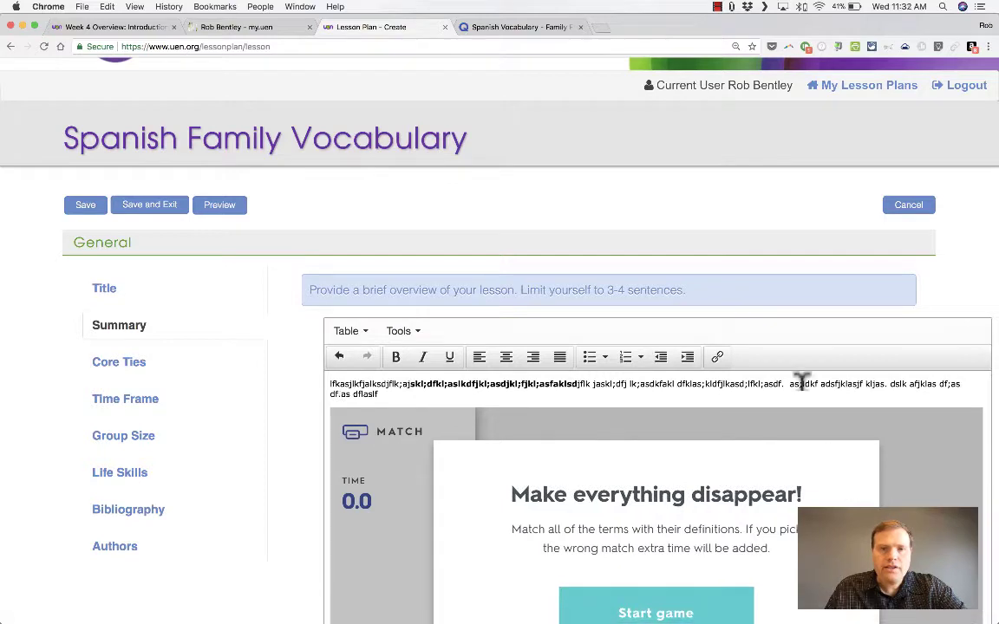
scroll(793, 433, down, 3)
scroll(794, 433, down, 2)
scroll(793, 433, up, 4)
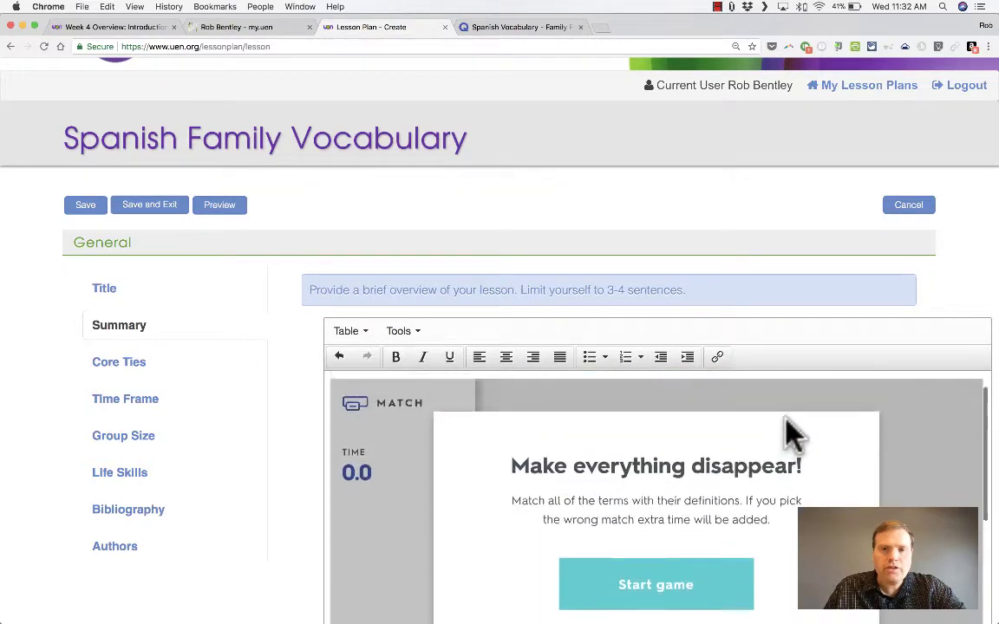
scroll(793, 434, down, 1)
click(673, 531)
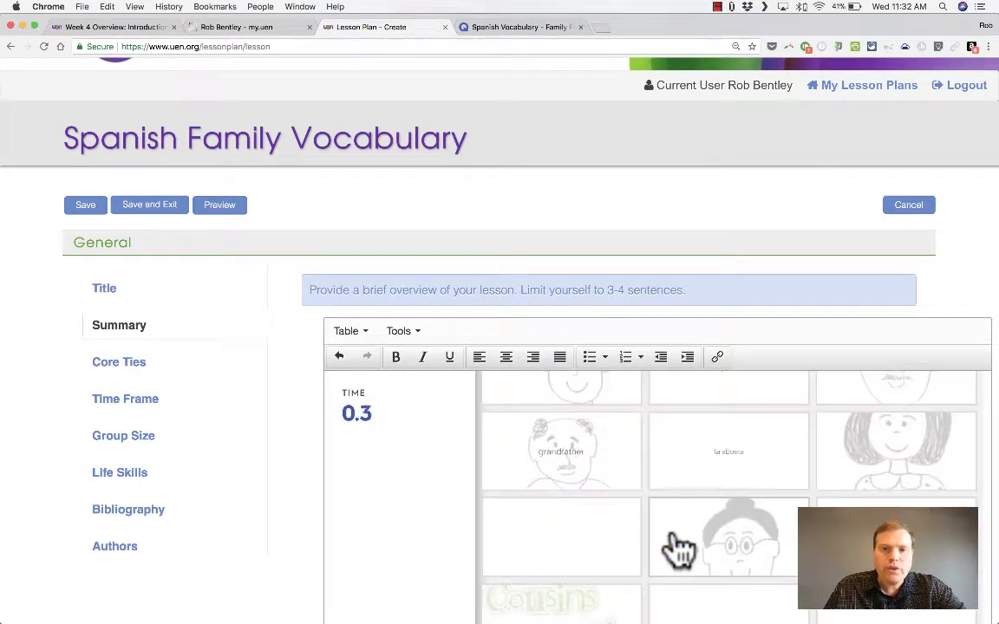
click(580, 473)
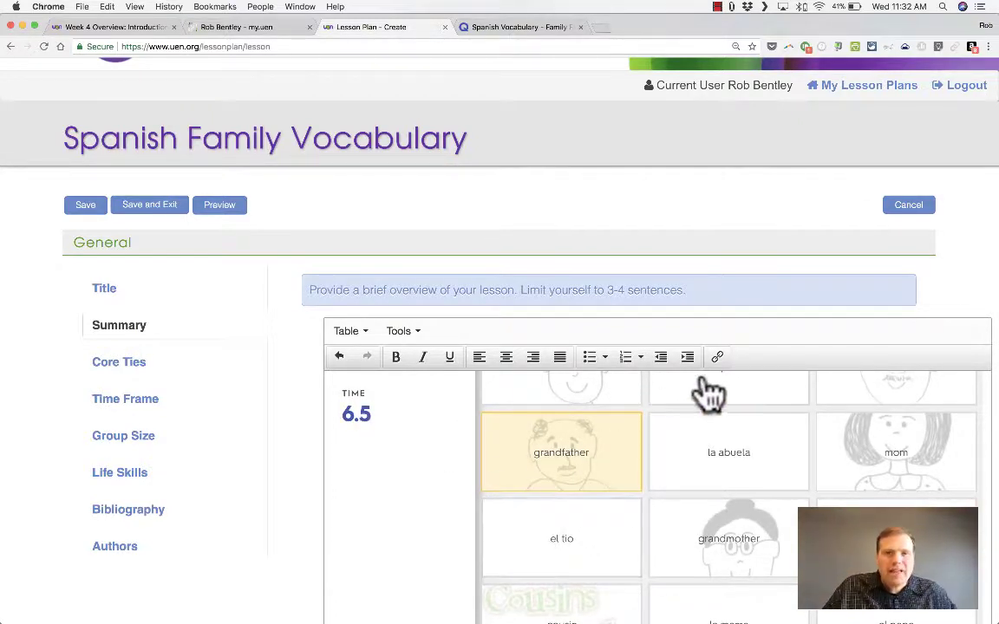
- Cancel the lesson plan editing and discard the test content in the Summary
scroll(833, 334, up, 1)
scroll(837, 329, up, 3)
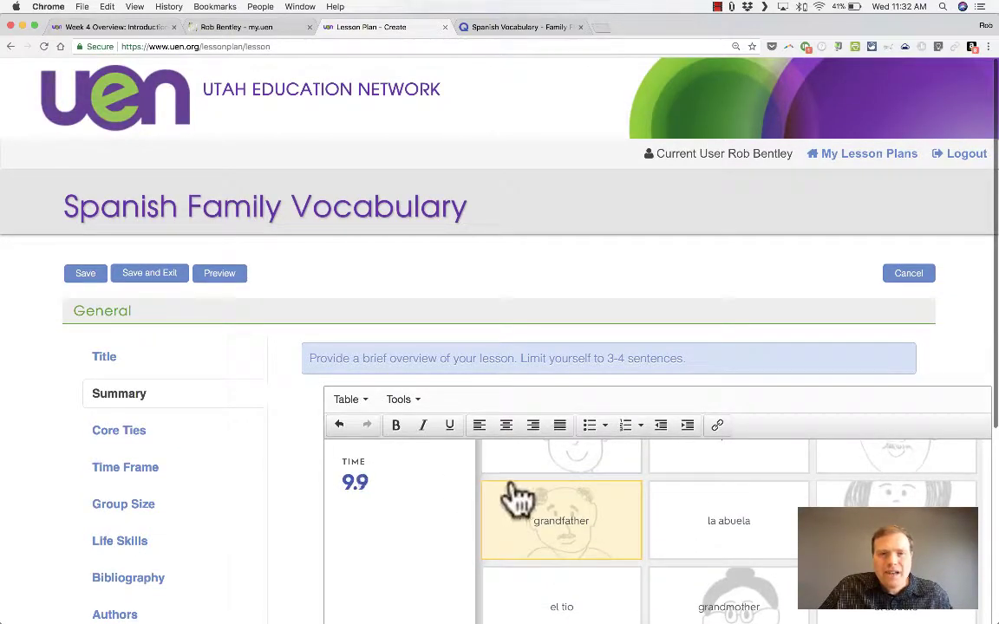
scroll(160, 445, down, 5)
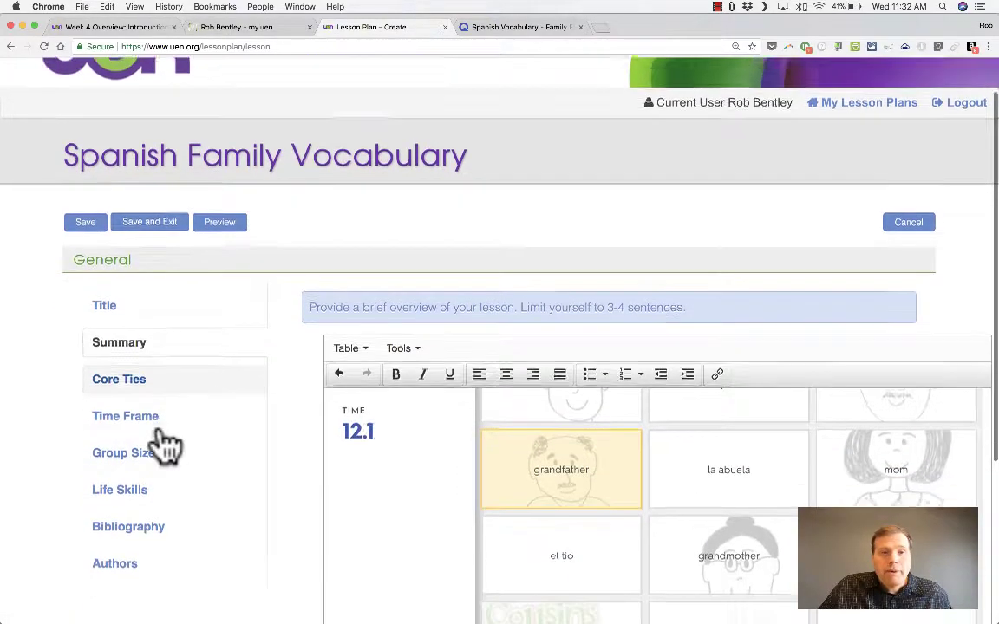
scroll(167, 444, up, 5)
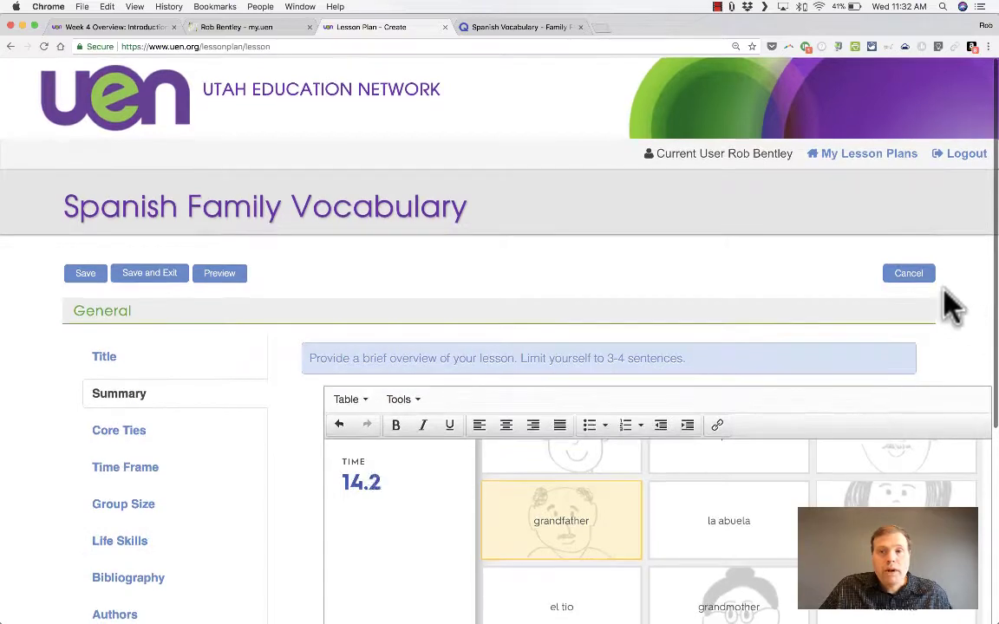
click(919, 273)
click(619, 120)
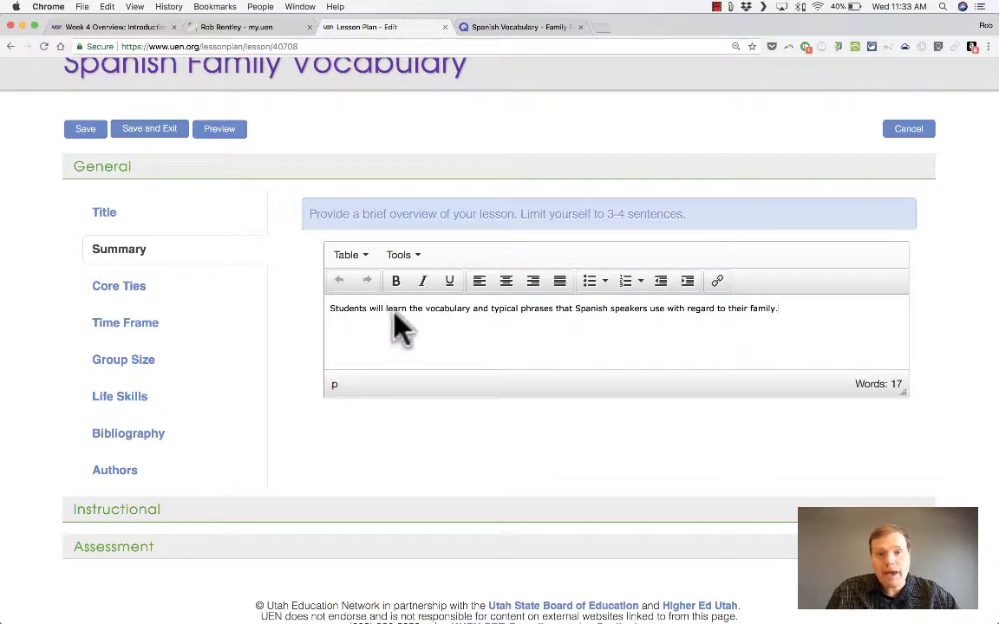
- Save the lesson plan with its one-sentence Summary about Spanish family vocabulary and phrases
click(85, 131)
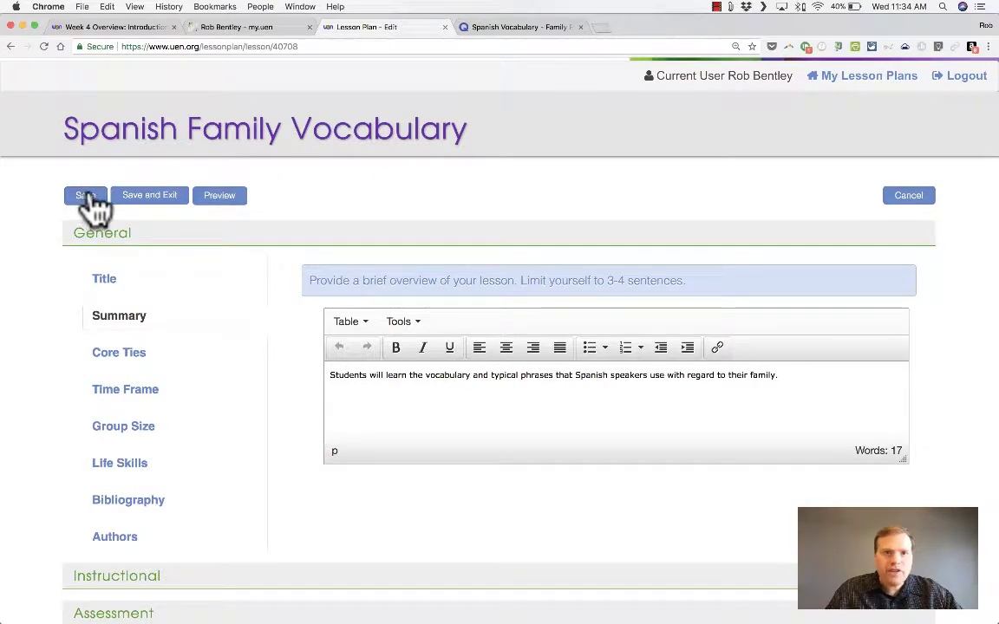
- Review the lesson plan's Title and Summary sections, and open the Core Ties section
click(105, 281)
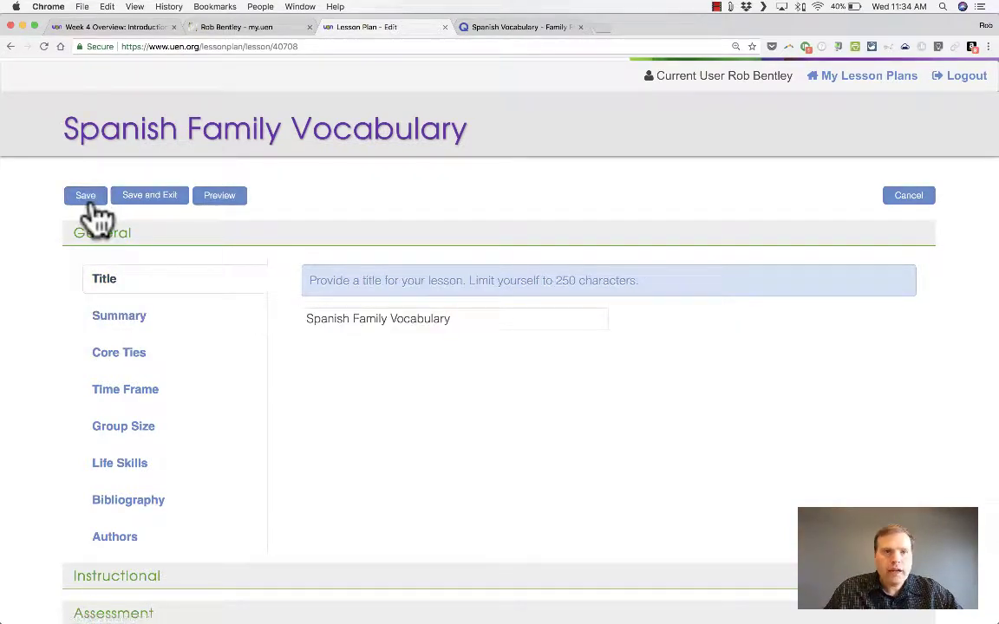
click(122, 318)
click(136, 357)
click(142, 375)
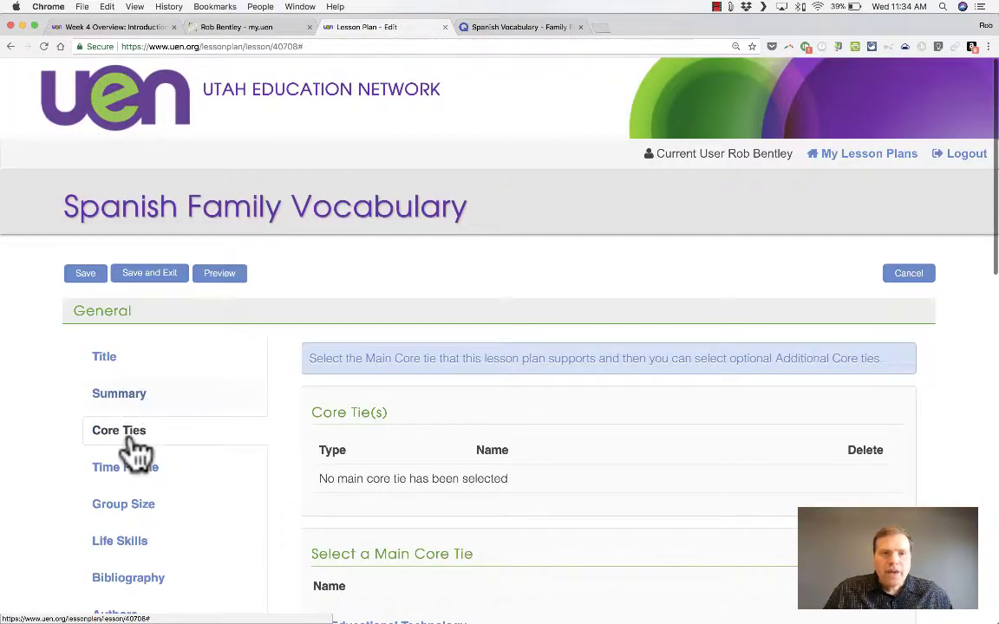
- Add the World Languages standard NM.IL as the main core tie and save the lesson plan
scroll(468, 425, down, 2)
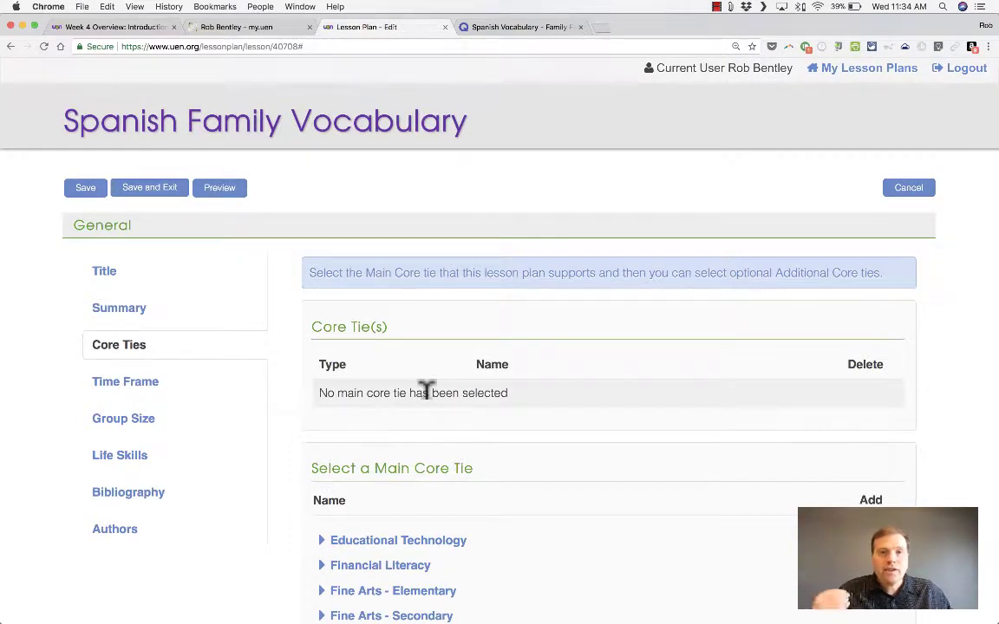
scroll(414, 451, down, 8)
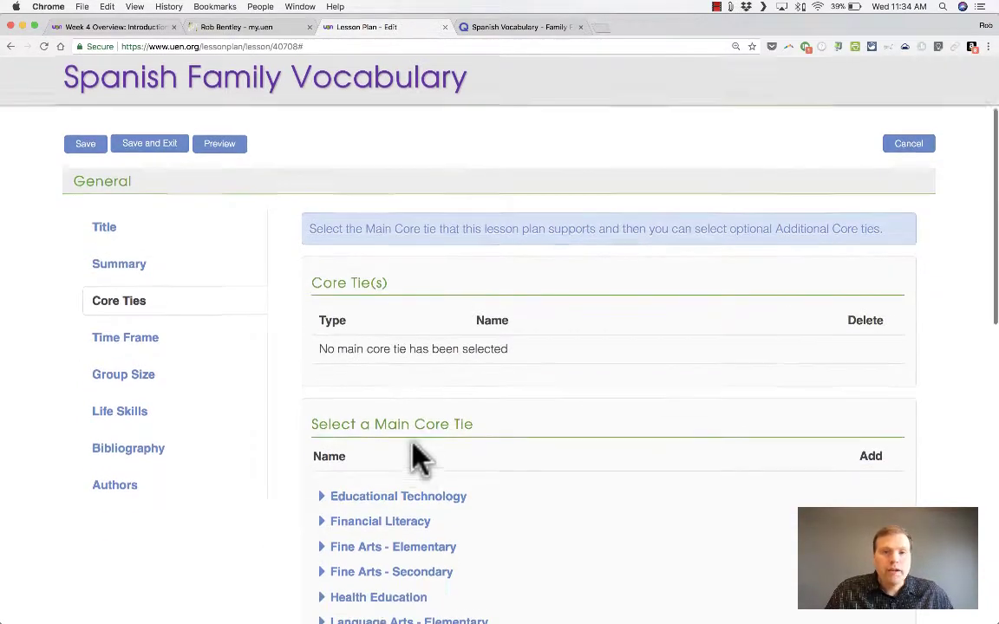
scroll(419, 457, down, 10)
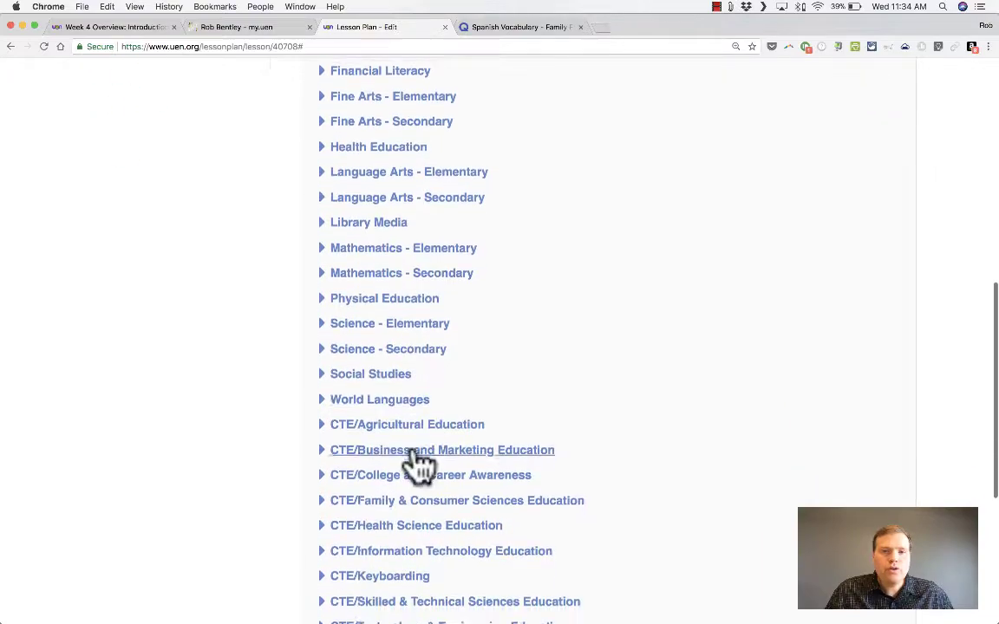
scroll(440, 500, up, 6)
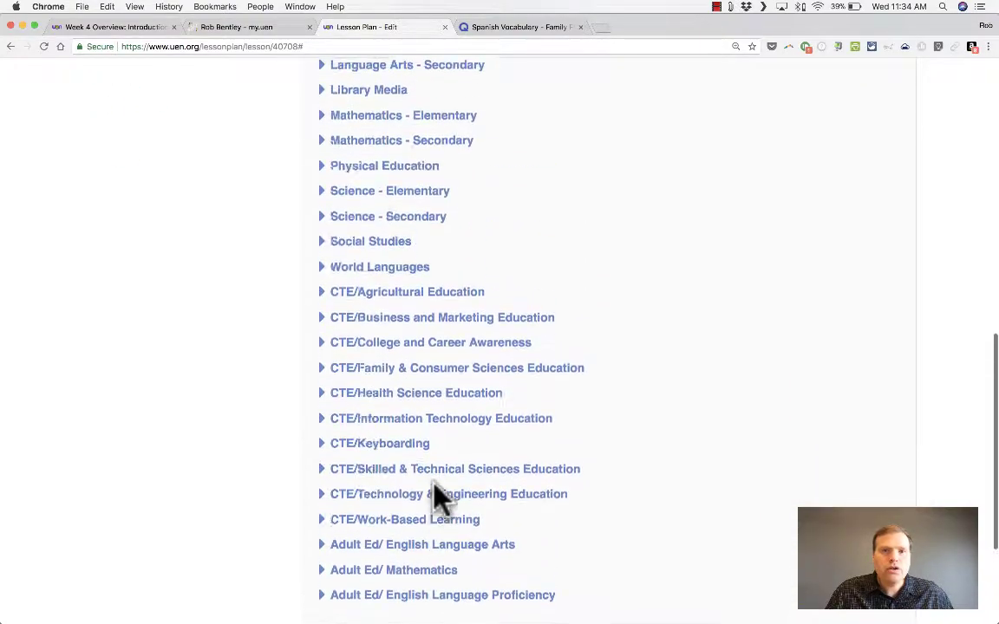
click(377, 333)
click(381, 356)
scroll(512, 395, down, 2)
scroll(511, 394, down, 10)
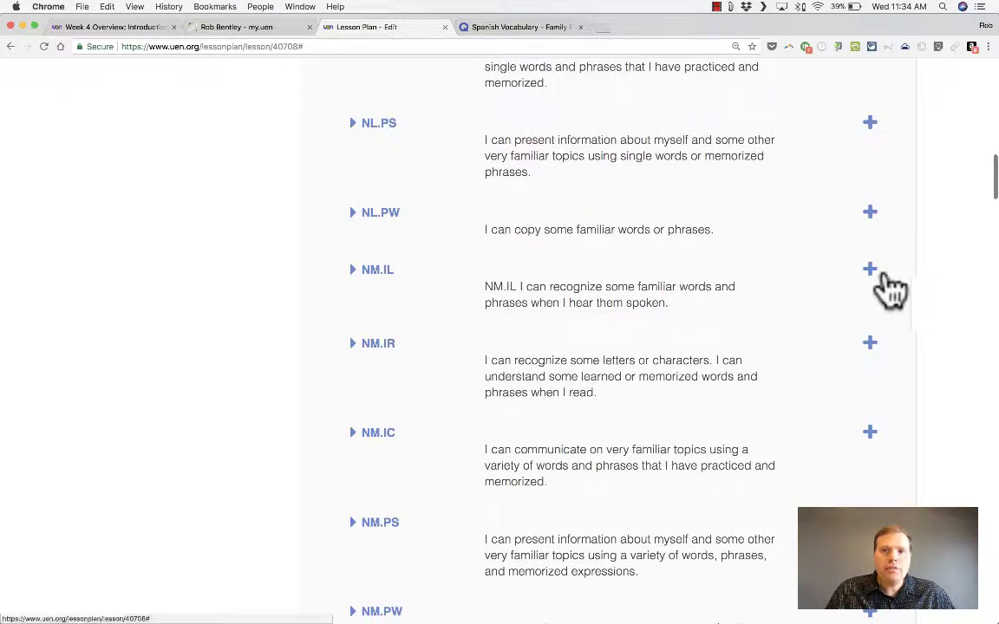
click(871, 271)
scroll(684, 425, down, 2)
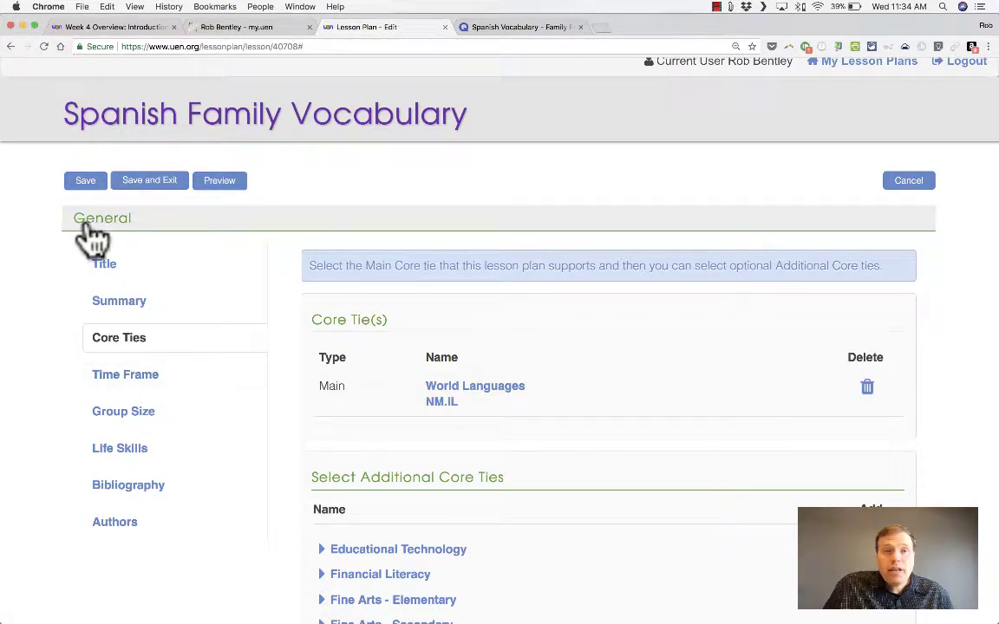
click(86, 182)
- Check the Time Frame options, leave the group size at None, and select Communication as the life skill
click(145, 379)
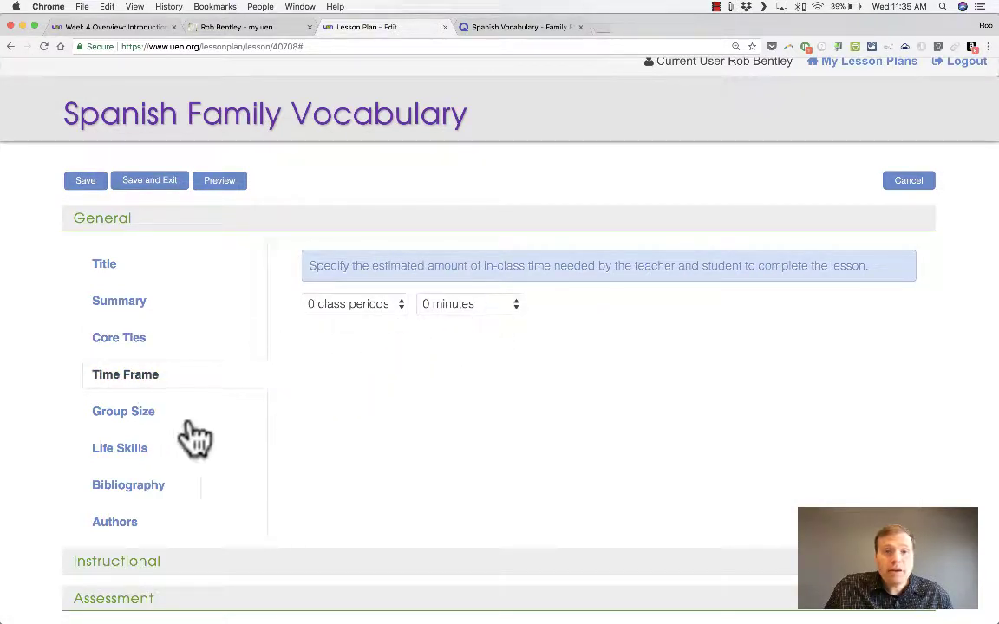
click(149, 417)
click(347, 305)
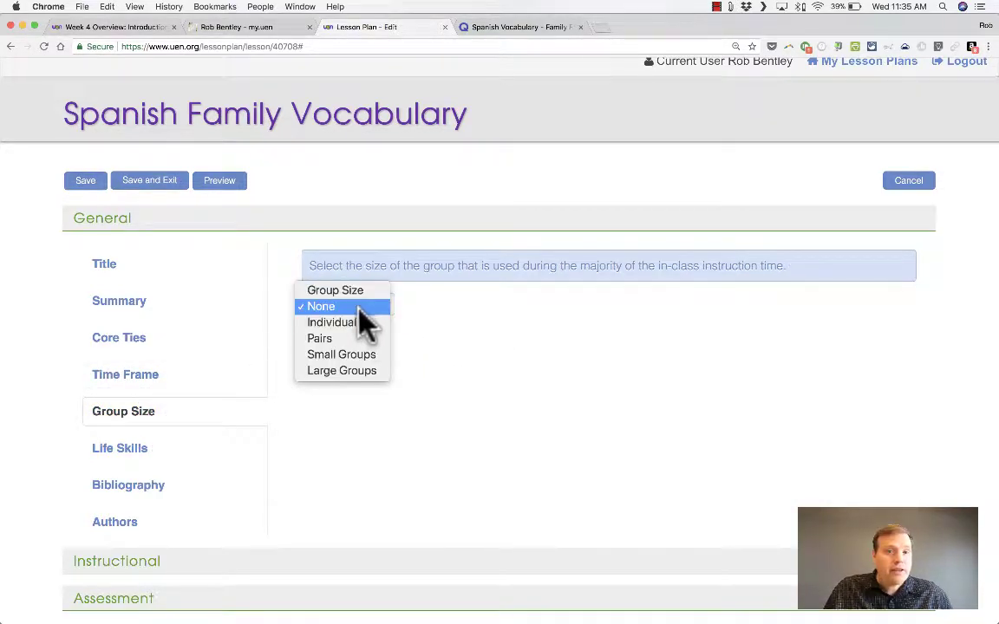
click(357, 308)
click(123, 455)
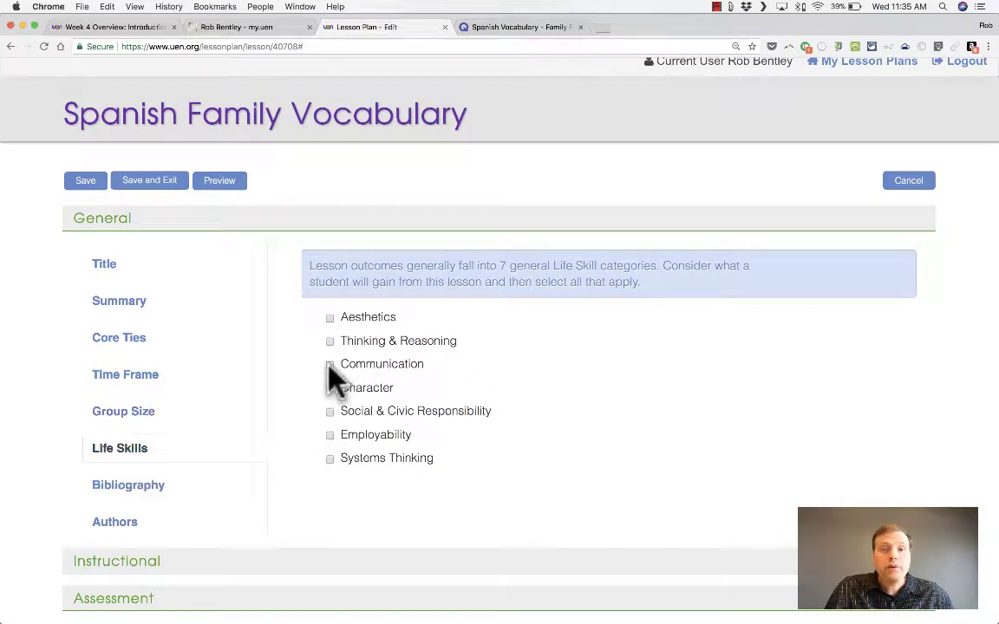
- Look through the Bibliography section's citation editor, attachment upload form and website form
click(157, 487)
click(438, 423)
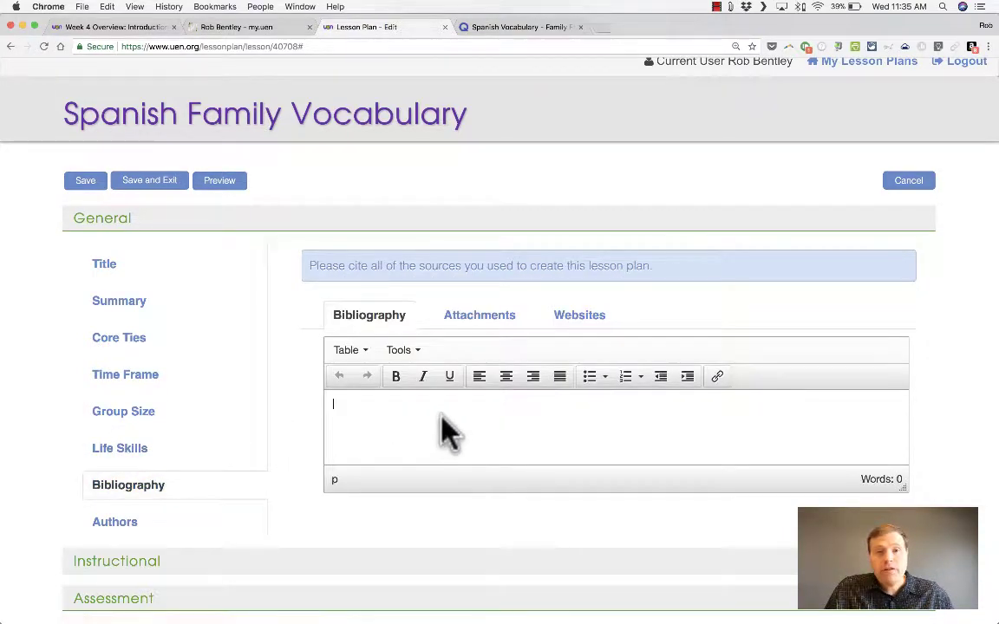
click(479, 329)
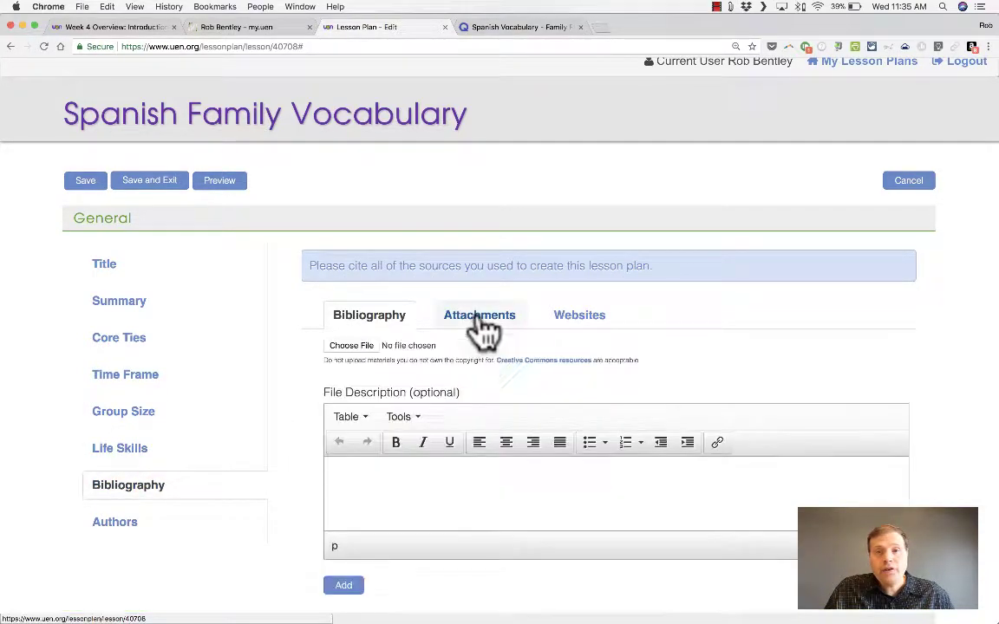
click(577, 317)
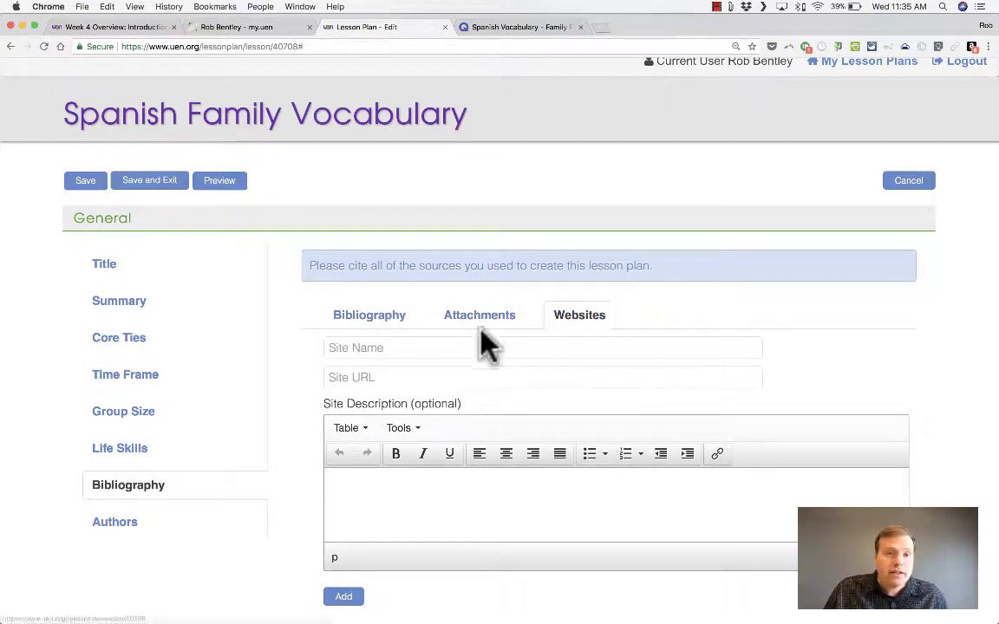
- Look up a collaborating author in the Authors section by entering the colleague's first and last name
click(174, 525)
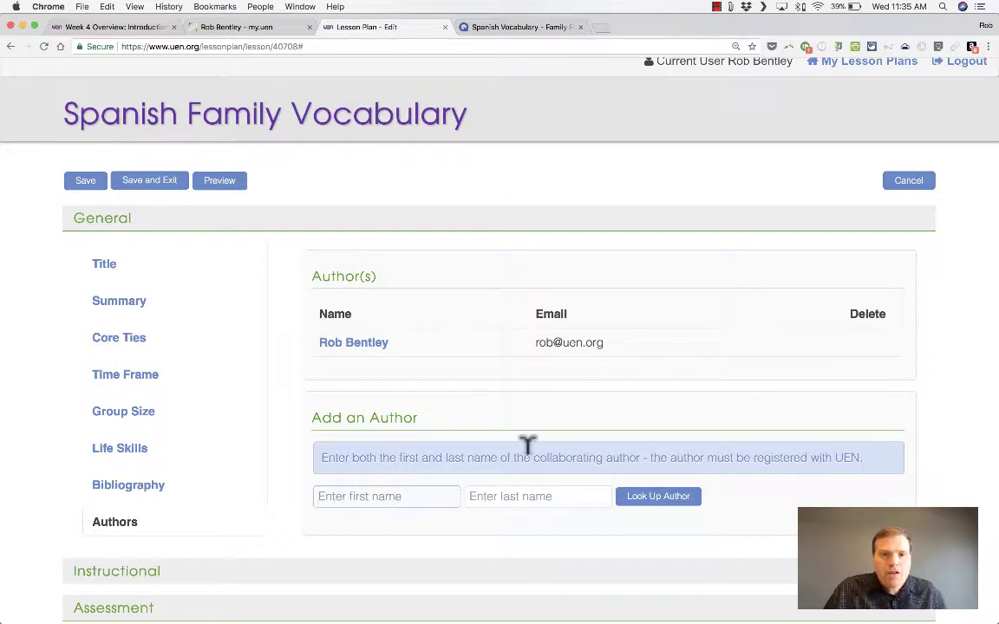
text(jared)
key(Tab)
text(fa)
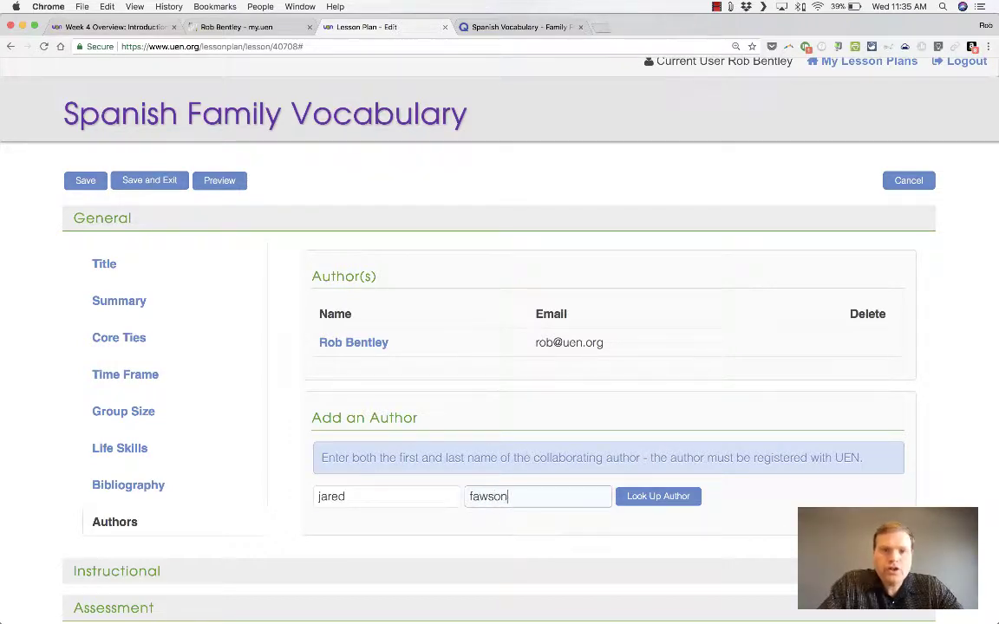
double_click(667, 498)
scroll(626, 524, down, 3)
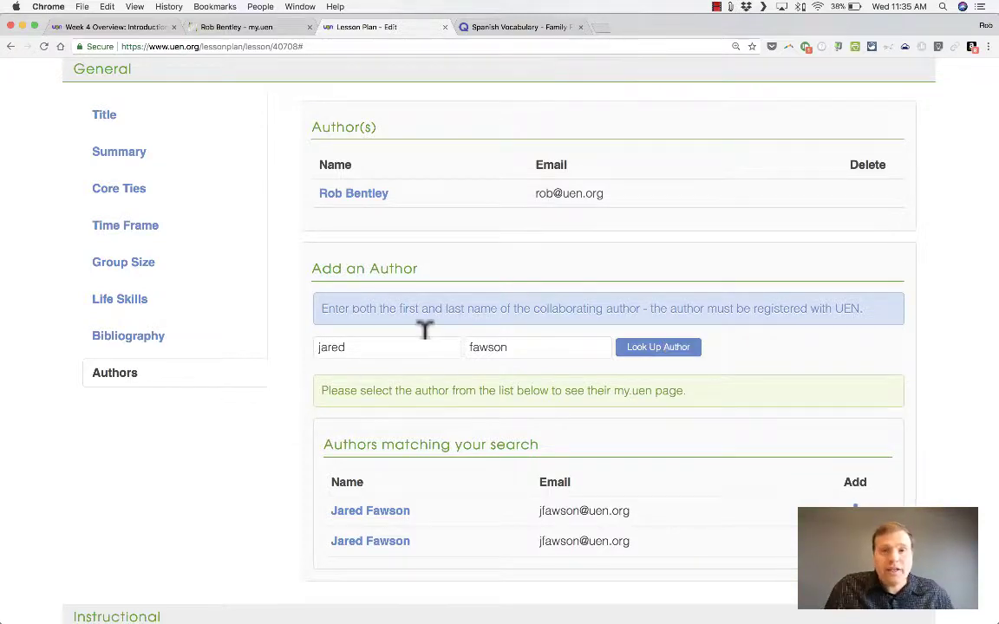
scroll(425, 330, up, 4)
scroll(424, 352, down, 3)
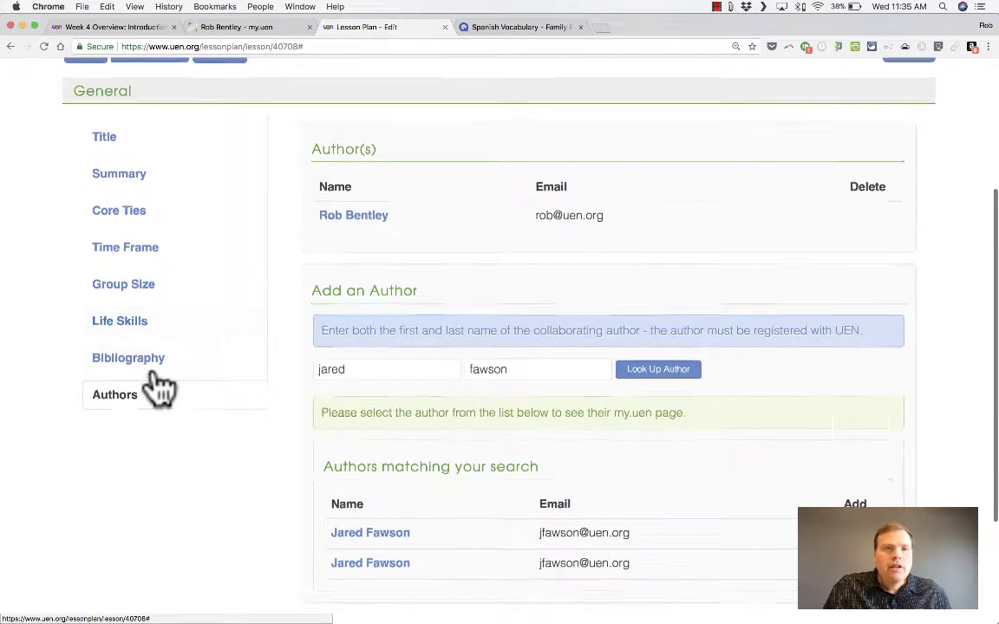
- Save the lesson plan, review its preview page, and close the preview
scroll(158, 387, up, 2)
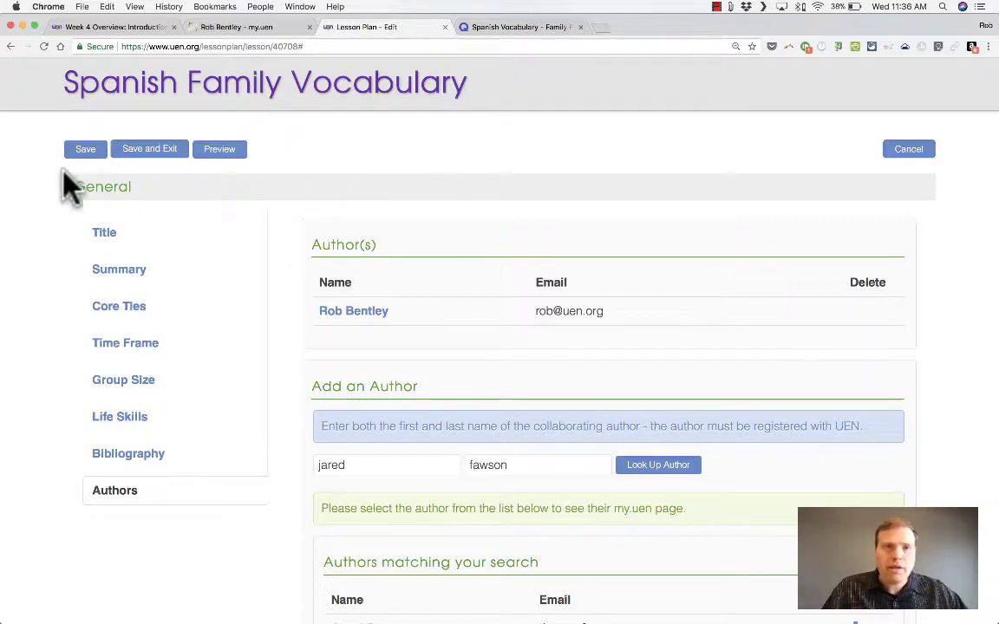
click(85, 150)
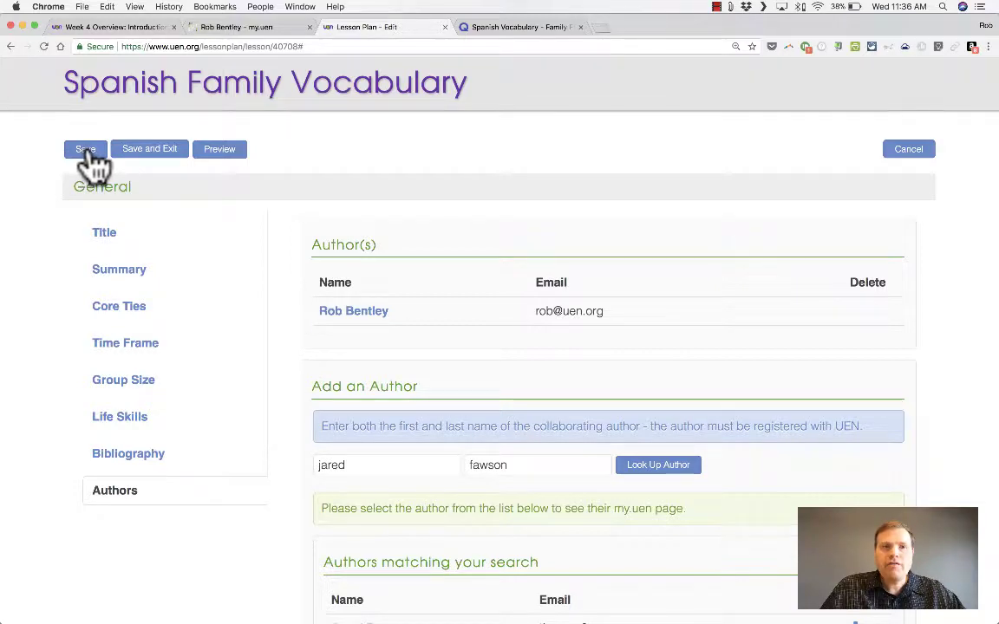
click(224, 149)
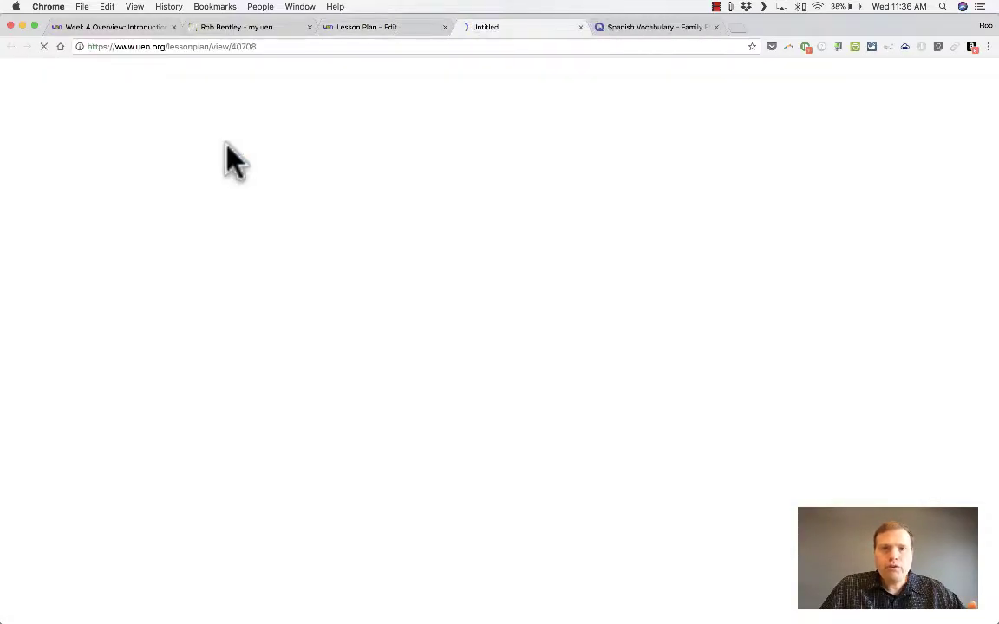
scroll(623, 334, down, 8)
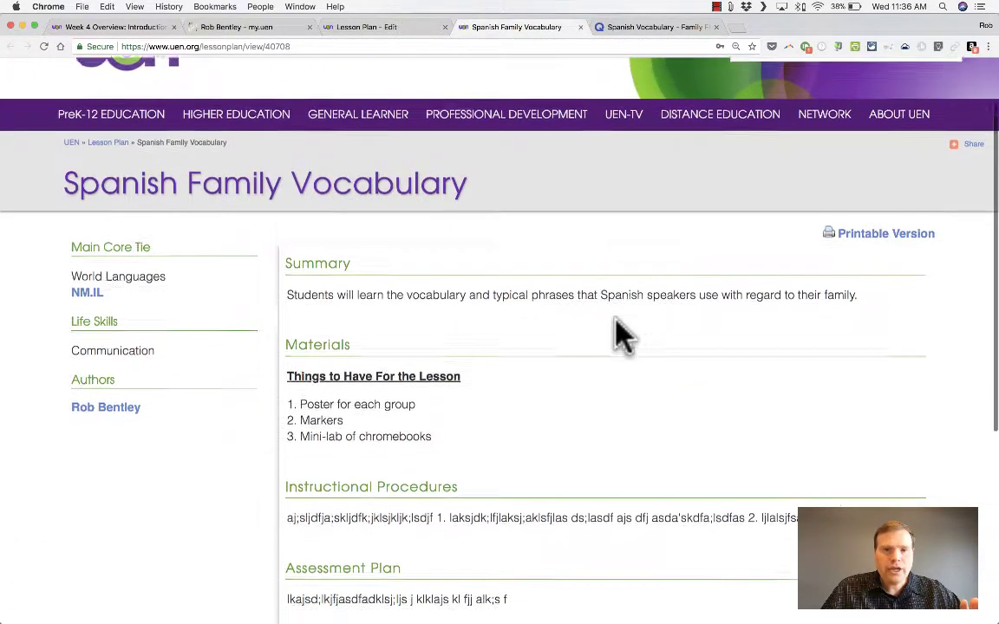
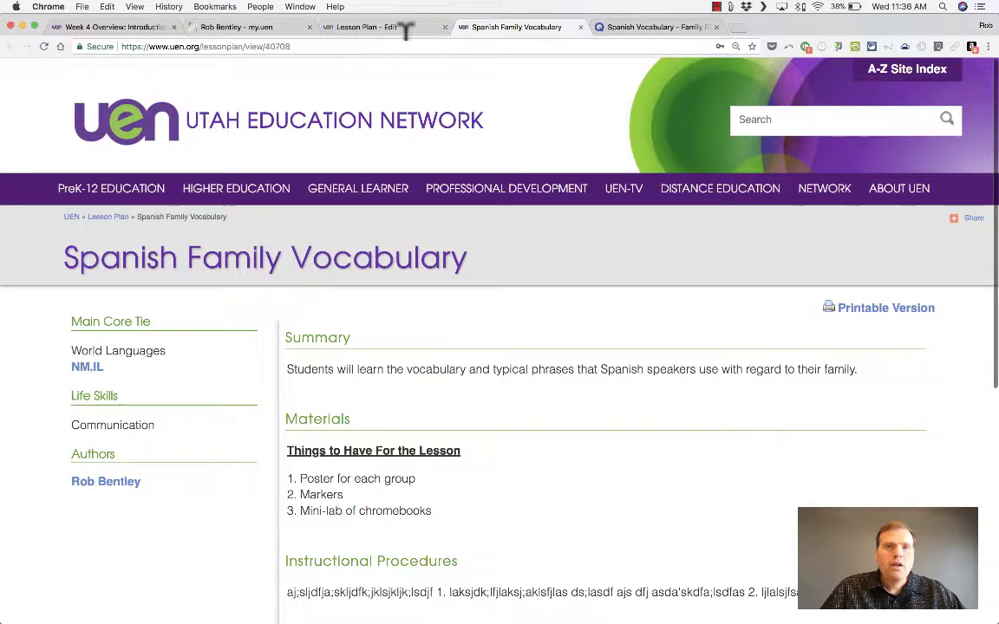
click(580, 27)
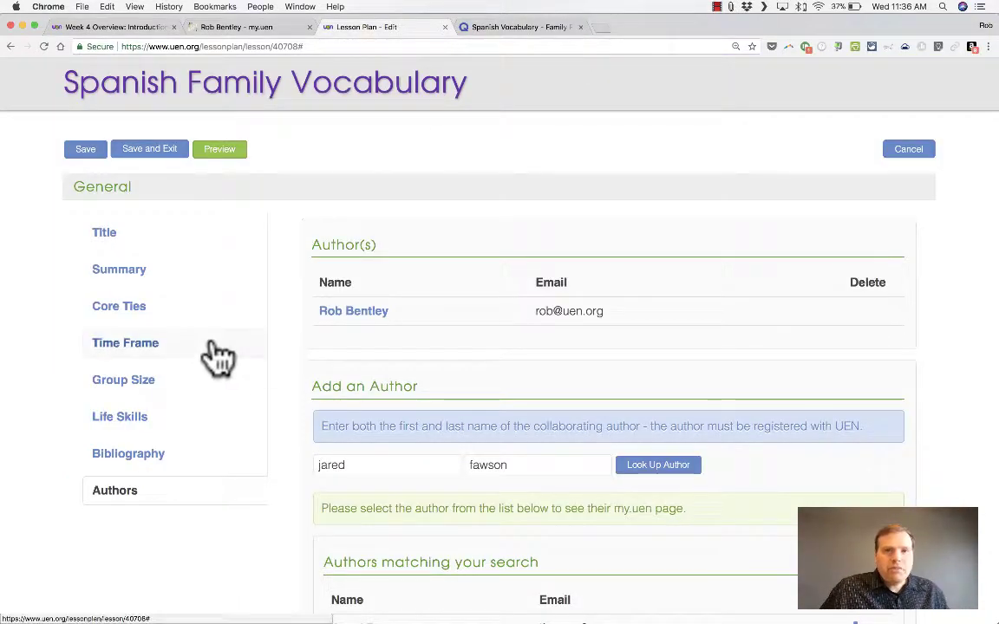
- Open the Instructional section and highlight the three numbered items in the Materials text
scroll(216, 357, down, 1)
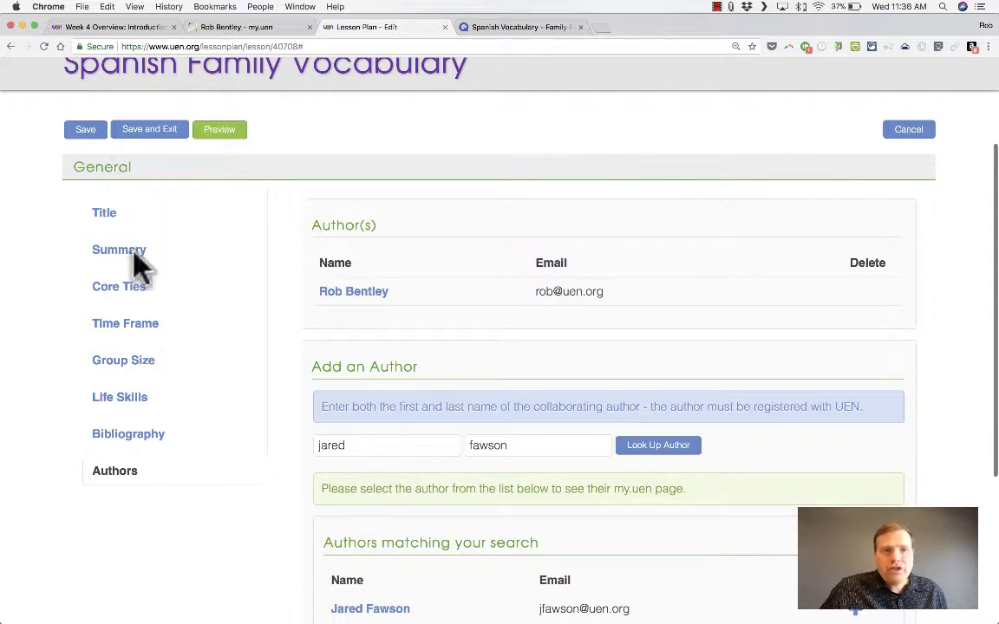
scroll(161, 472, down, 5)
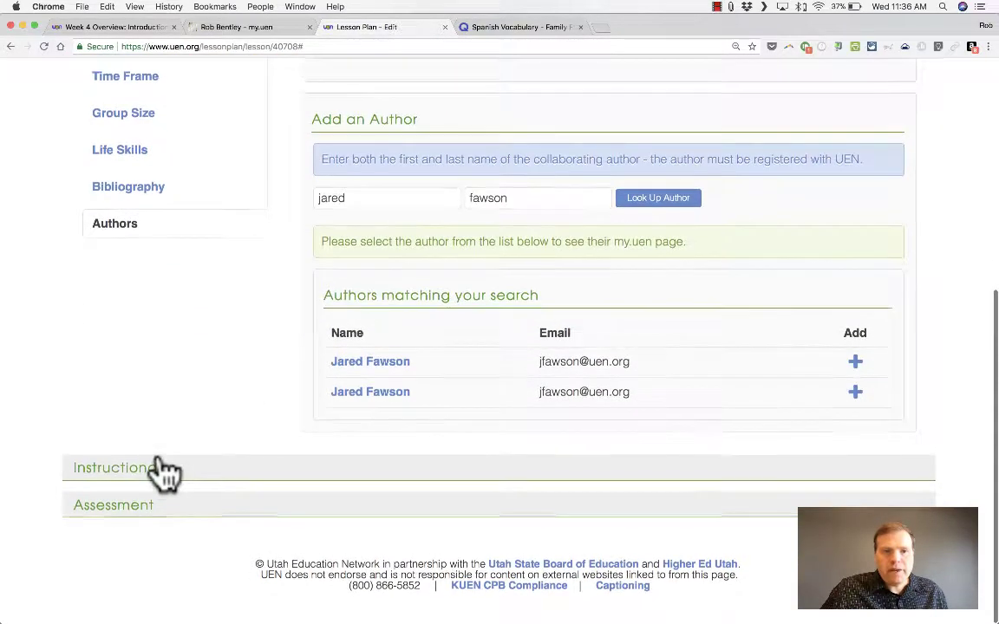
click(132, 473)
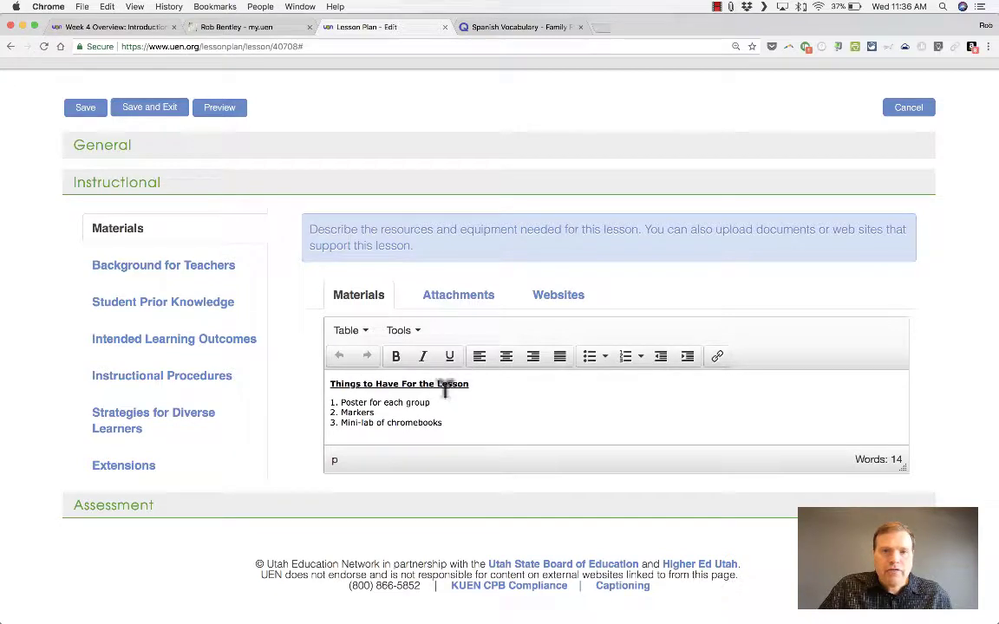
drag(443, 422, 331, 404)
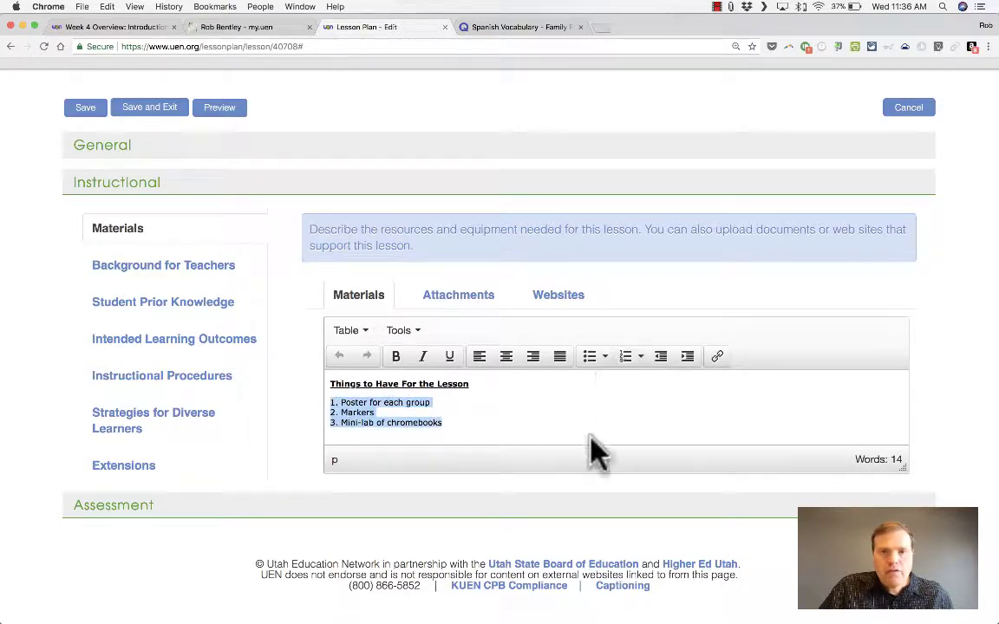
key(Right)
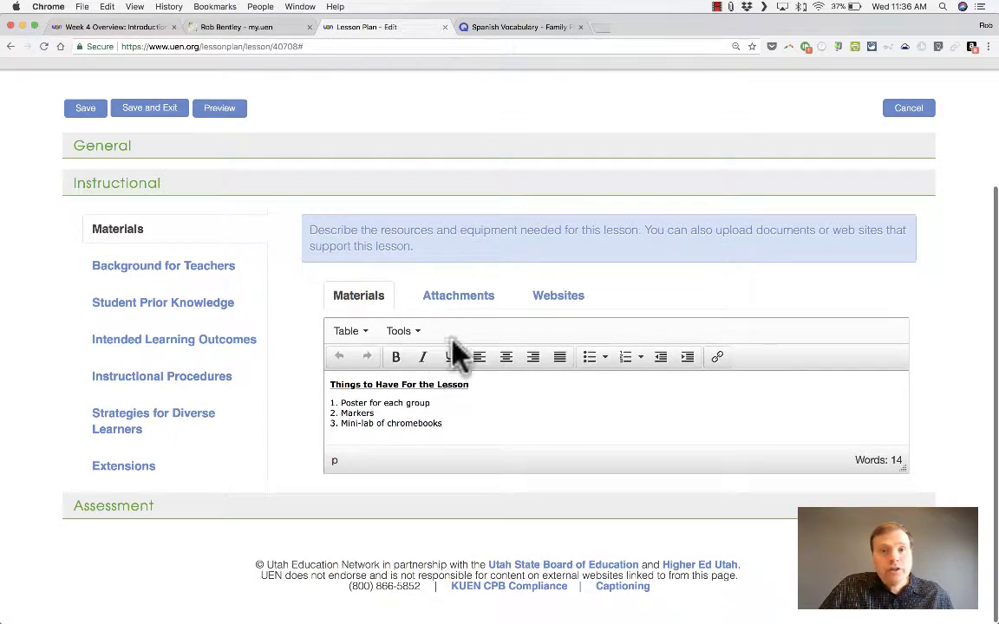
- Attach the Presenter Info Word document from the Desktop to the Materials section without a description
click(458, 303)
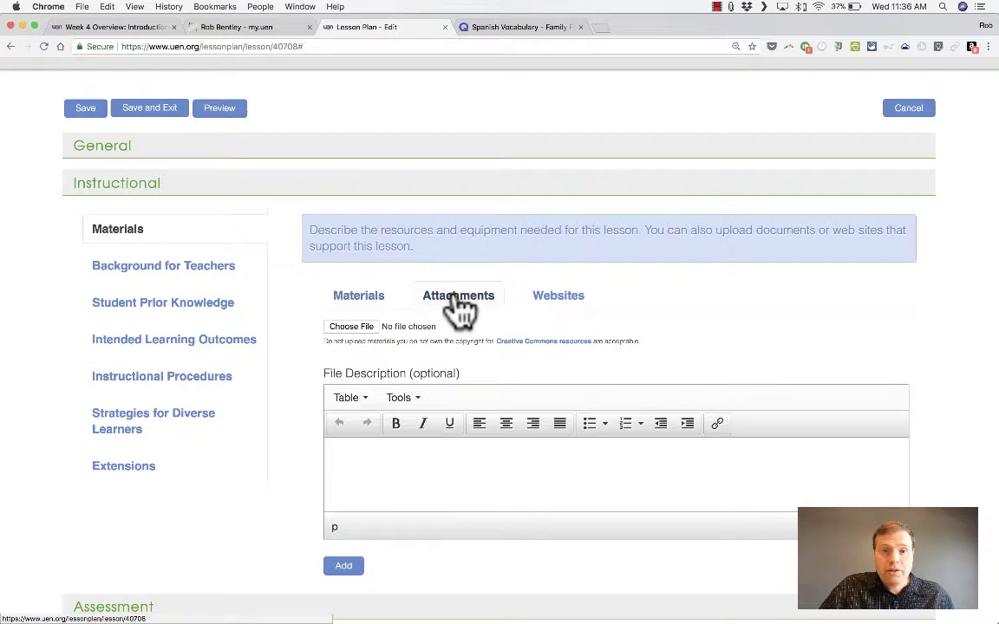
click(367, 329)
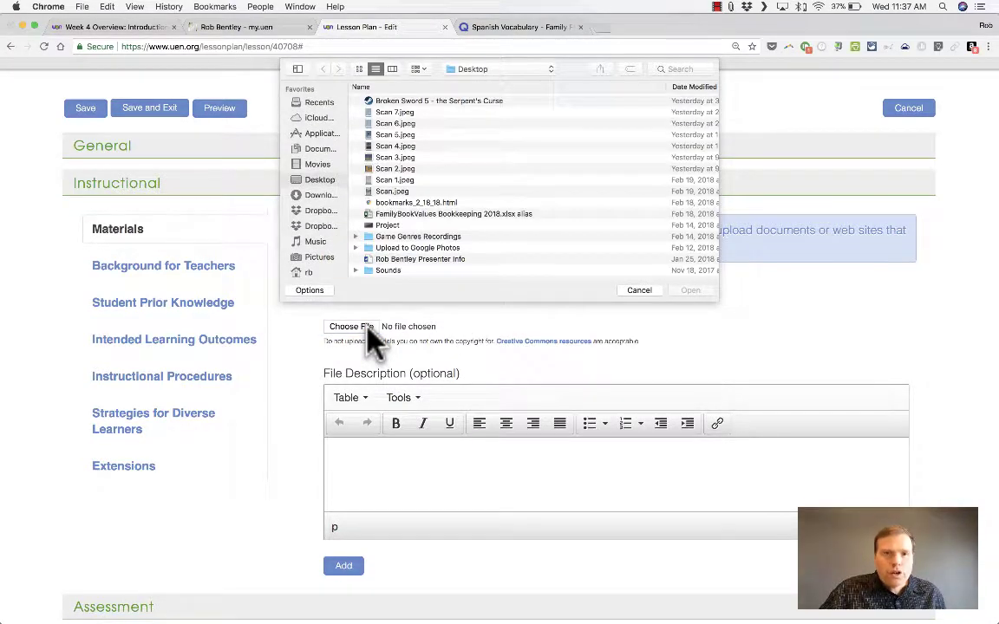
click(433, 259)
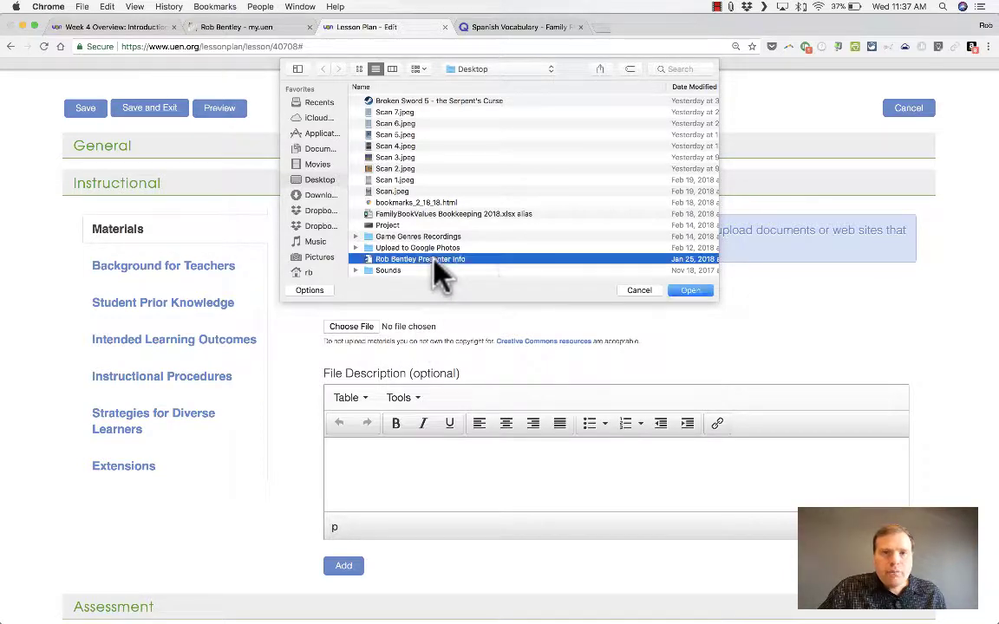
click(690, 290)
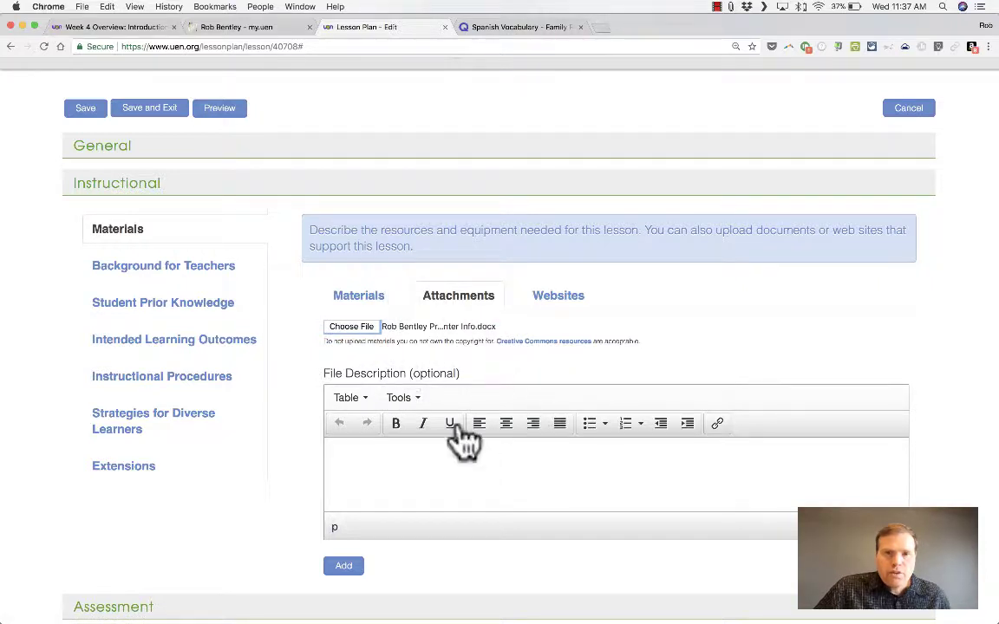
click(344, 565)
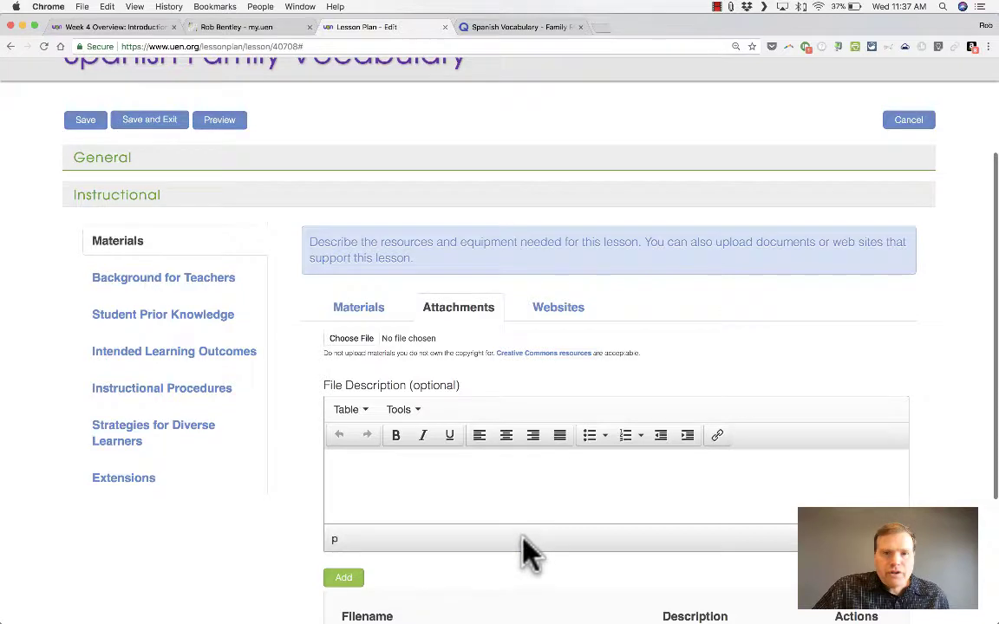
scroll(528, 552, down, 3)
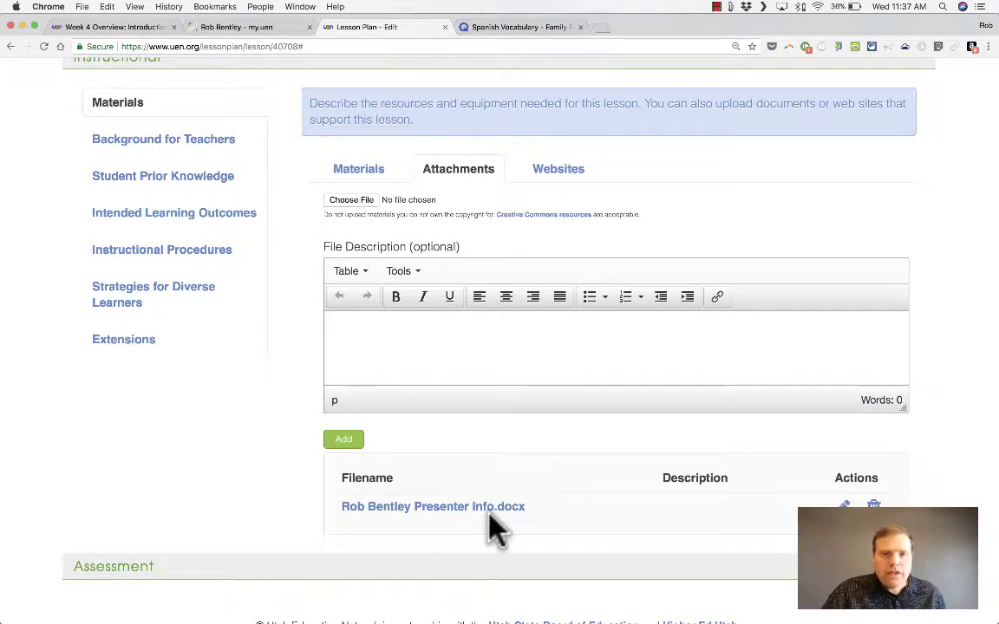
- Delete the Presenter Info Word document from the Materials attachments and confirm the deletion
click(873, 504)
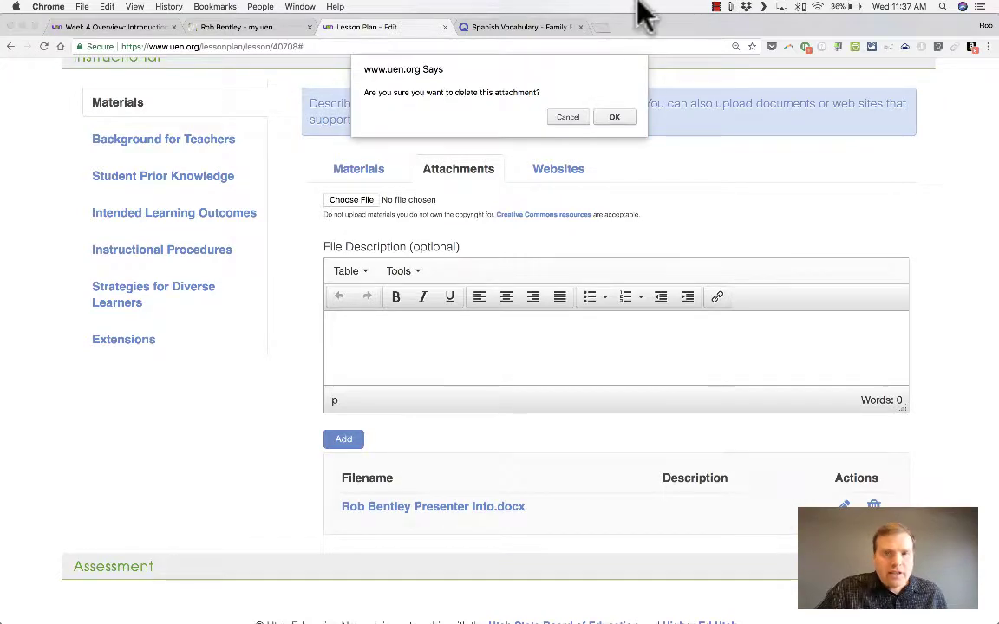
click(612, 116)
scroll(482, 412, down, 3)
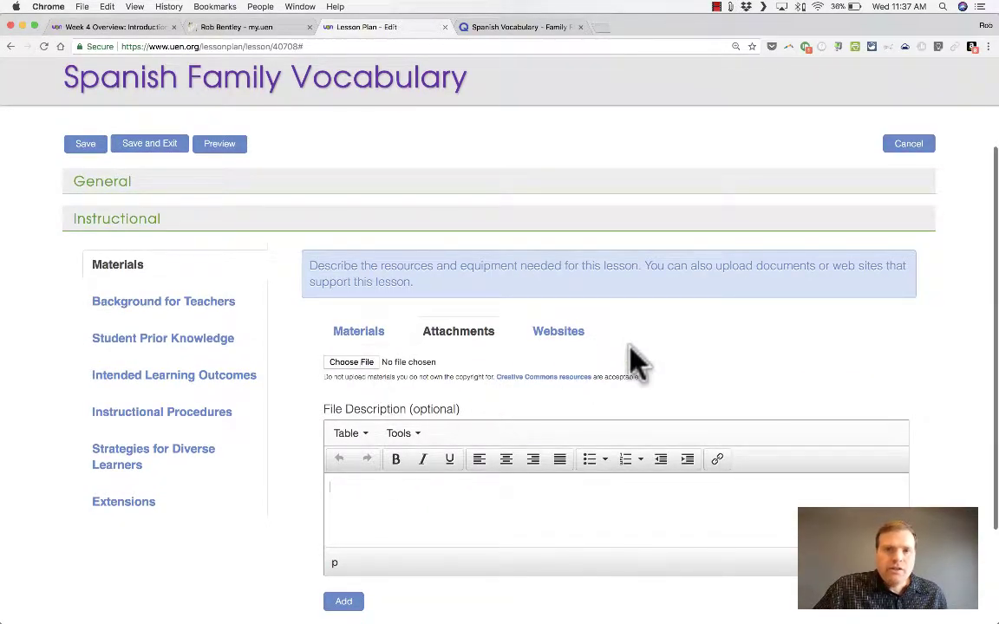
- Copy the address of the Quizlet "Spanish Vocabulary - Family" page and paste it as the Site URL of a new Materials website
click(572, 339)
click(395, 362)
click(379, 389)
click(498, 27)
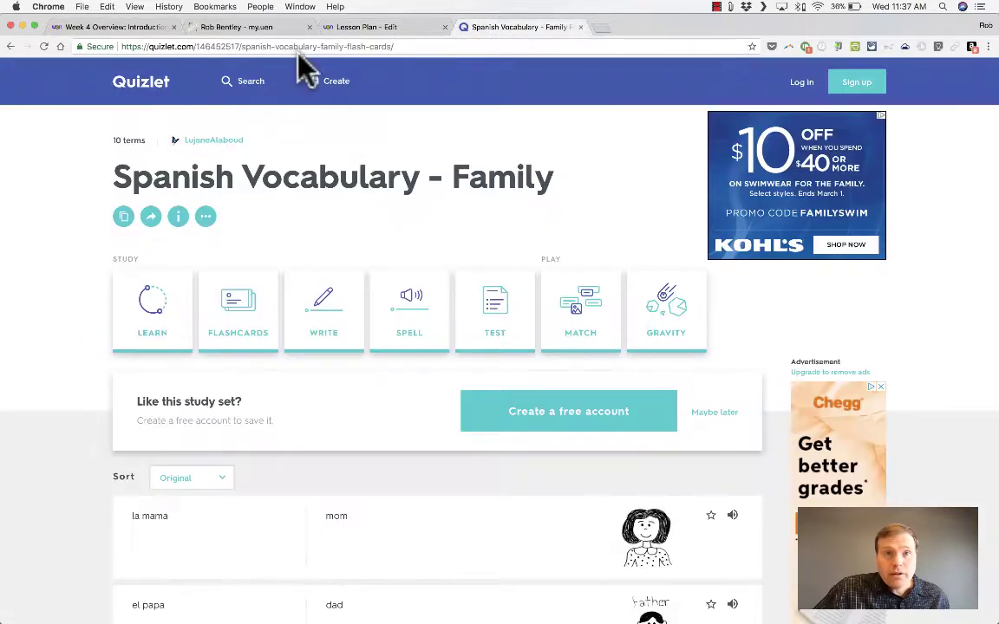
click(260, 46)
right_click(288, 46)
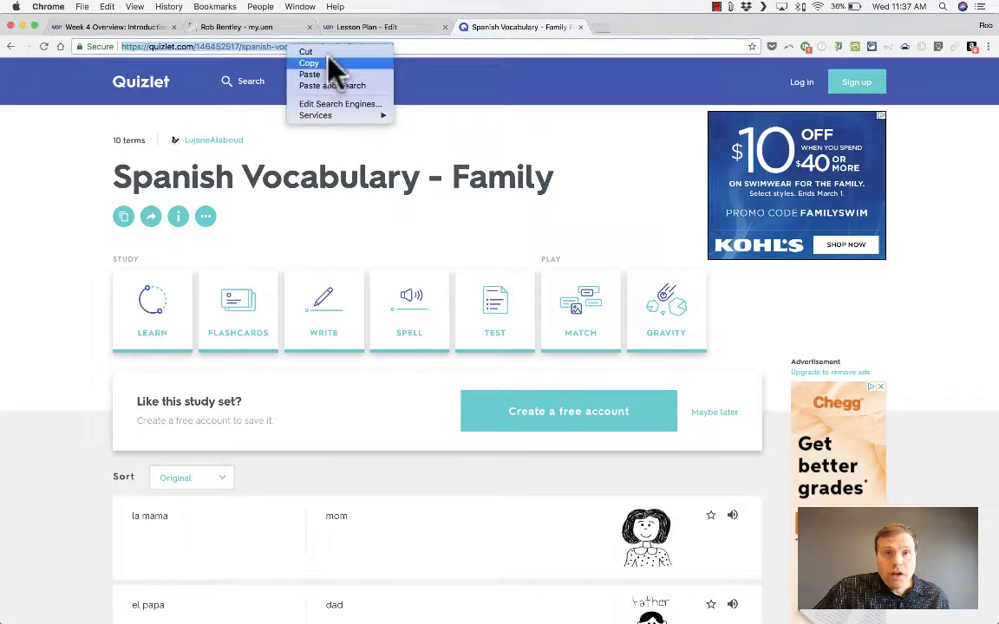
click(317, 63)
click(381, 27)
right_click(401, 398)
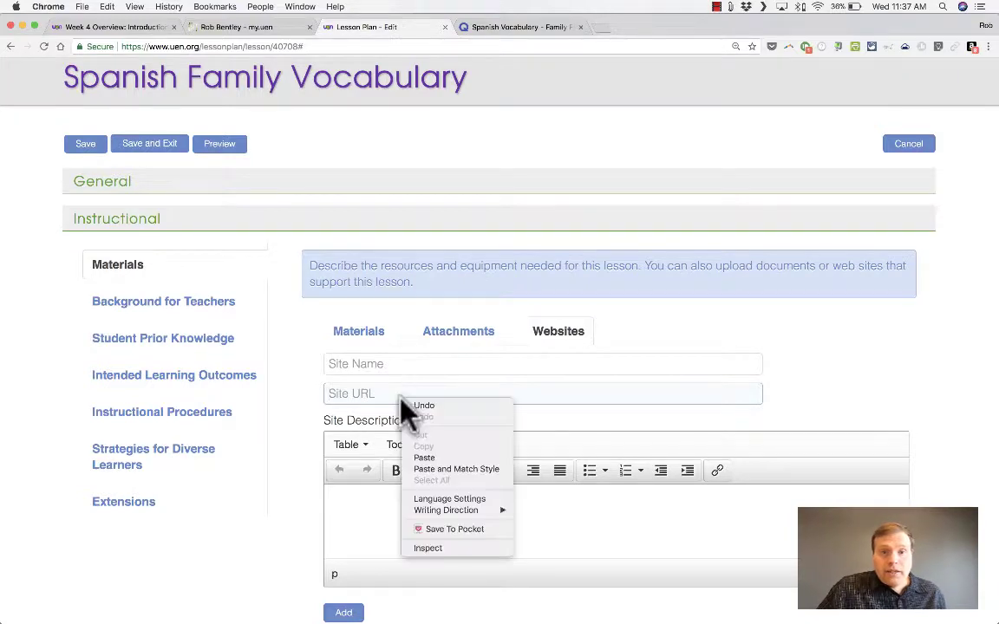
click(424, 458)
- Name the website "Quizlet Activity", describe it as "asdfasdfasf", and add it to the Materials websites
click(406, 363)
text(Quizlet Activity)
click(435, 531)
text(asdfasdfasf)
scroll(434, 546, down, 3)
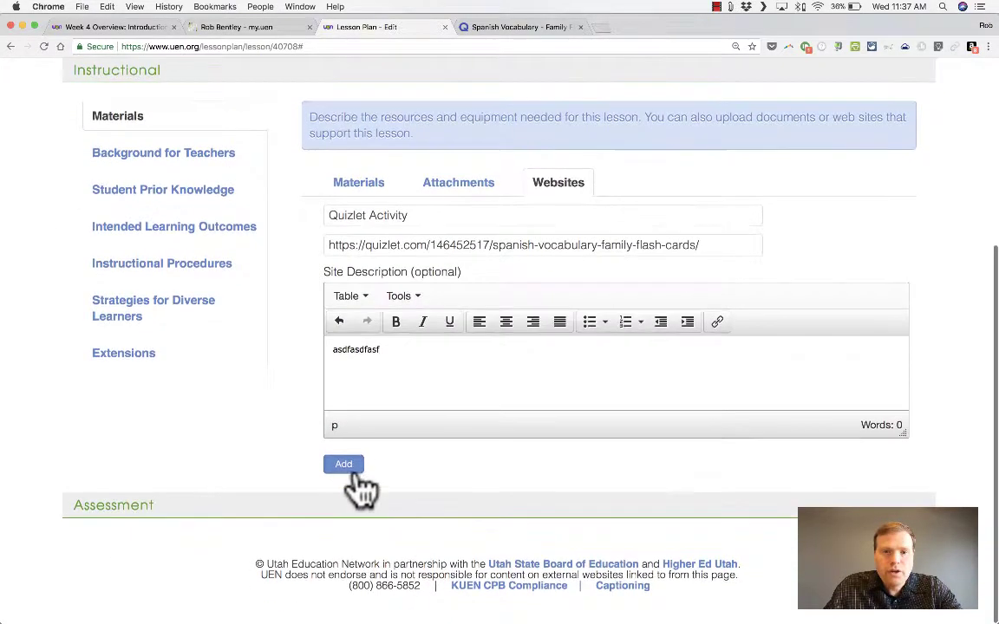
click(351, 471)
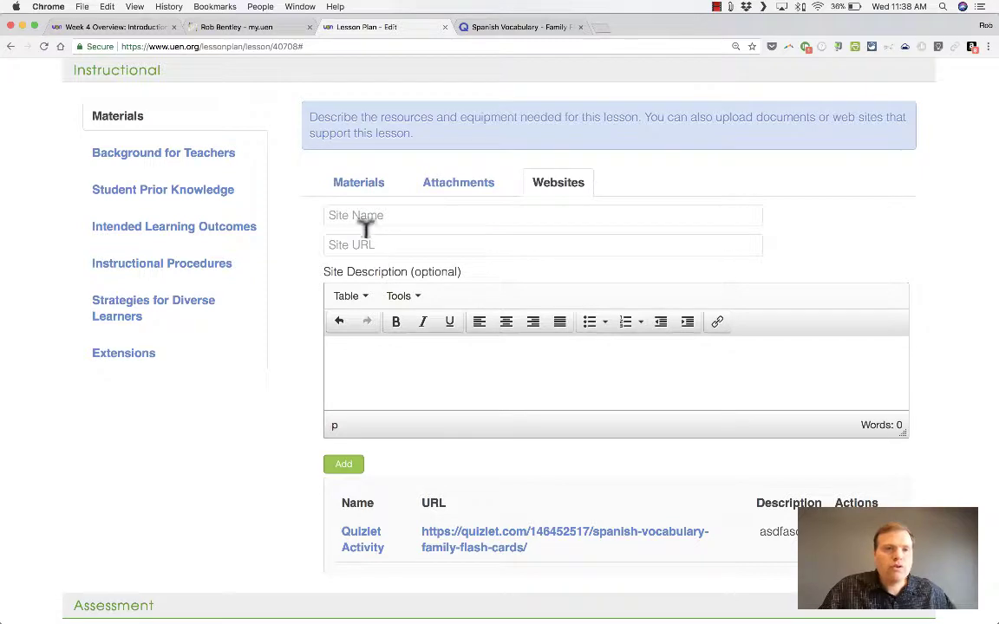
- Review the Background for Teachers, Student Prior Knowledge and Intended Learning Outcomes sections, highlighting the guidance text on learning outcomes
click(199, 160)
click(481, 407)
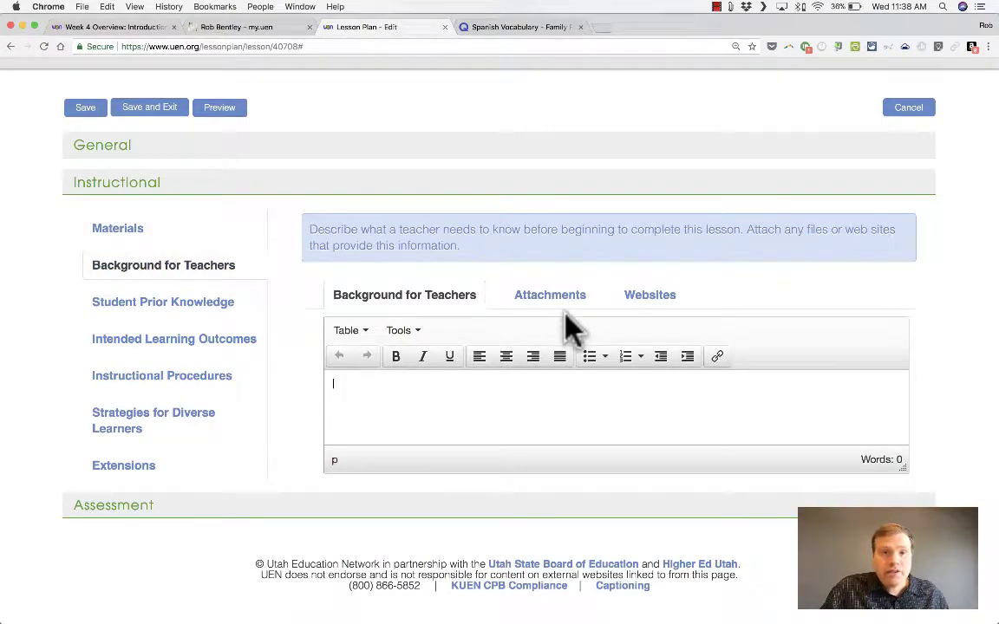
click(201, 311)
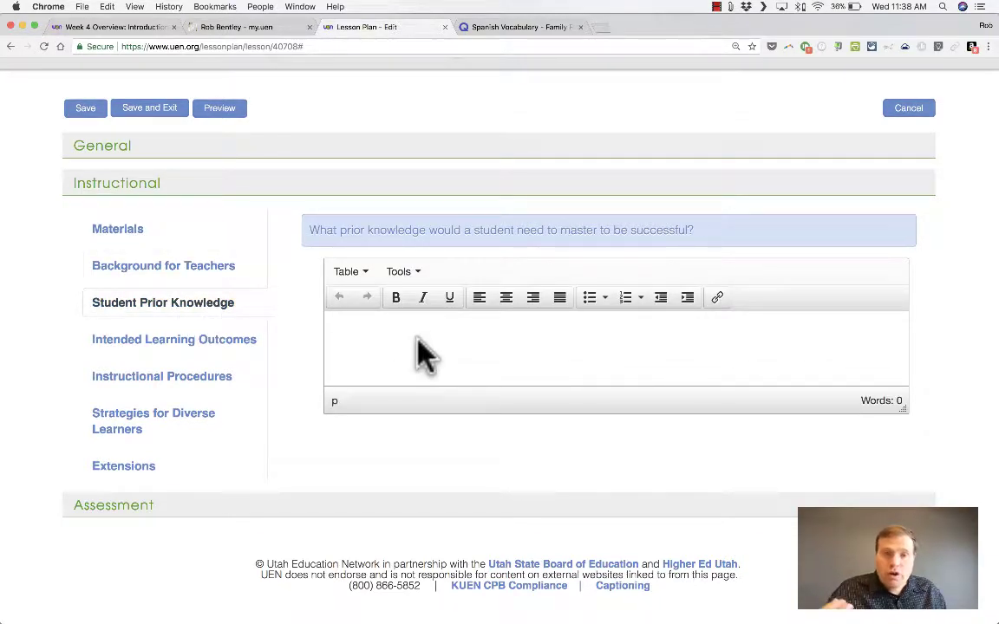
click(189, 344)
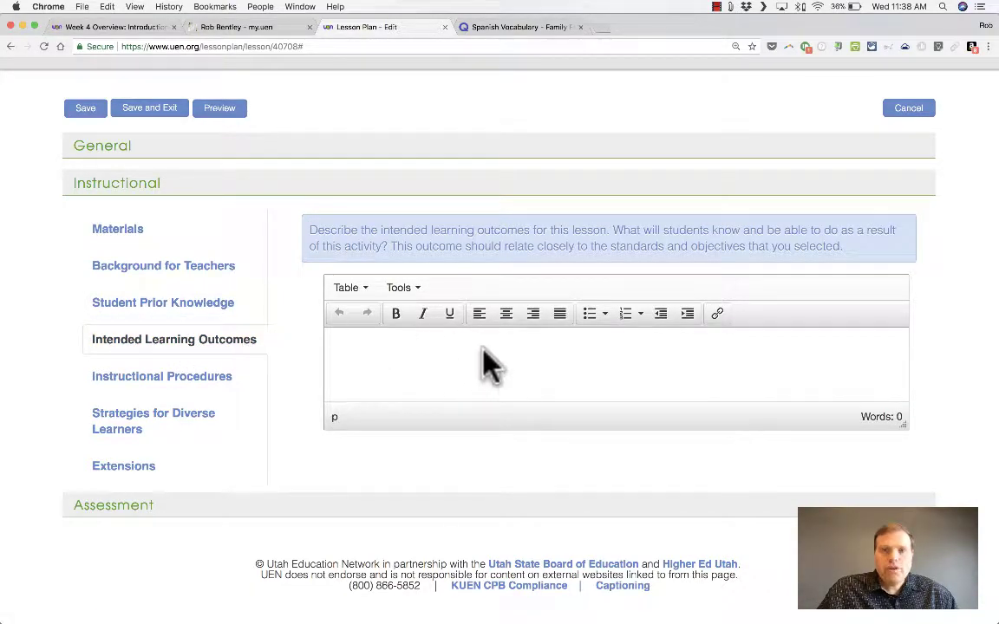
drag(352, 229, 860, 257)
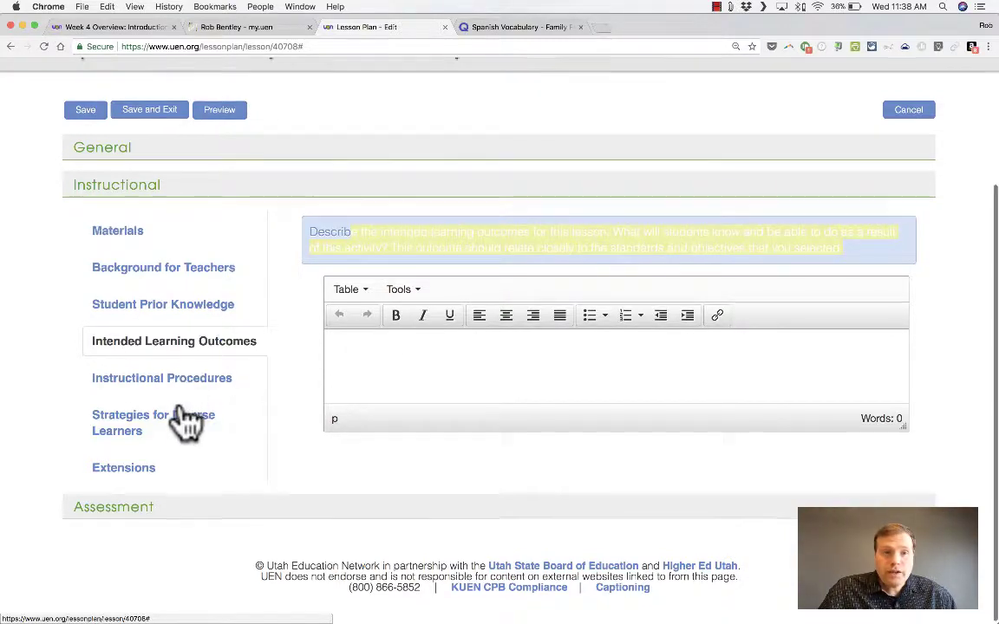
- Open Instructional Procedures and clear all of the existing placeholder text
click(182, 395)
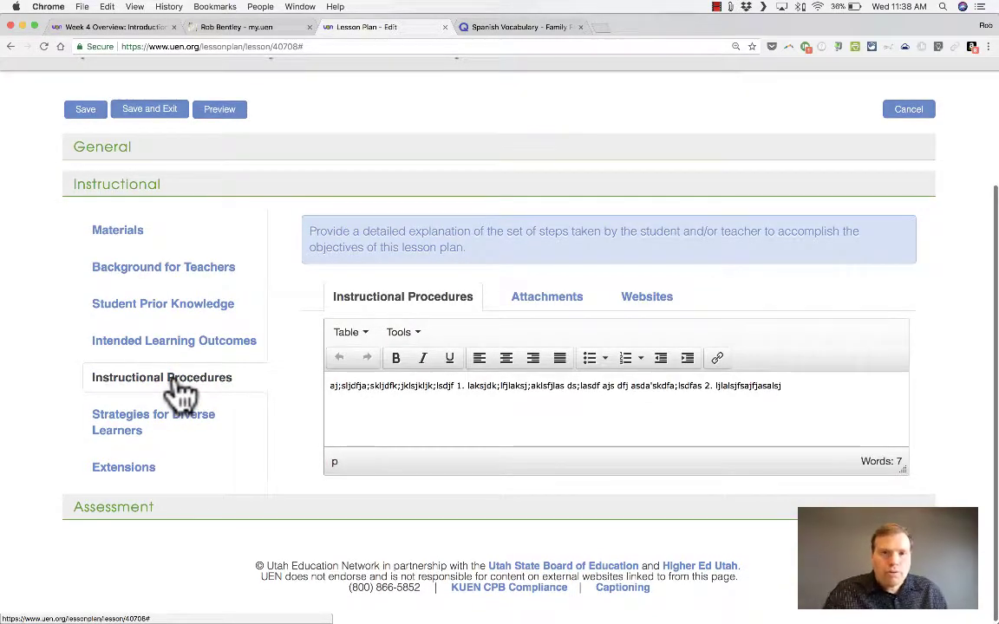
drag(788, 386, 255, 394)
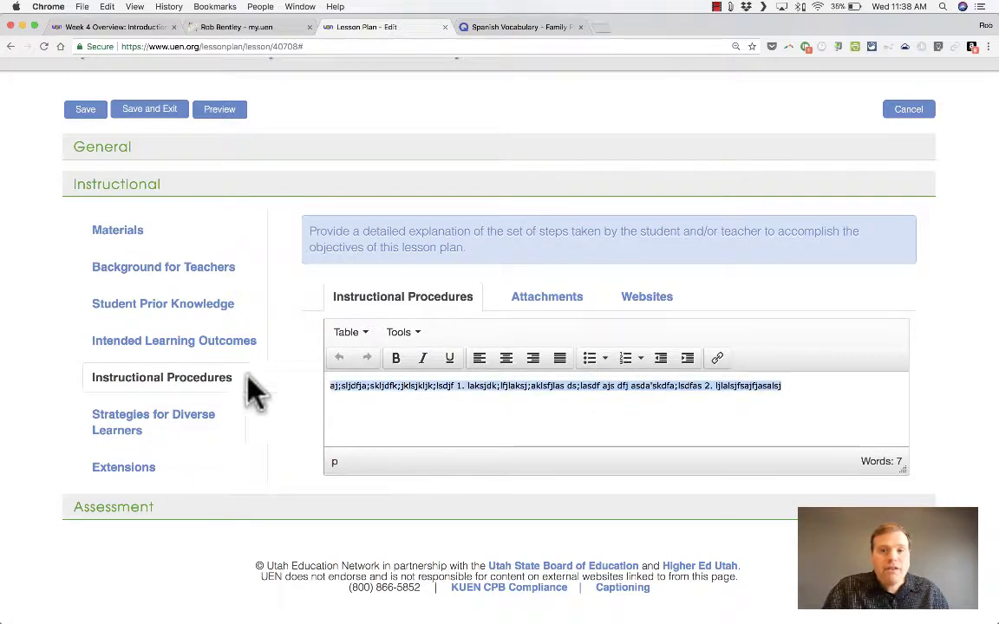
key(BackSpace)
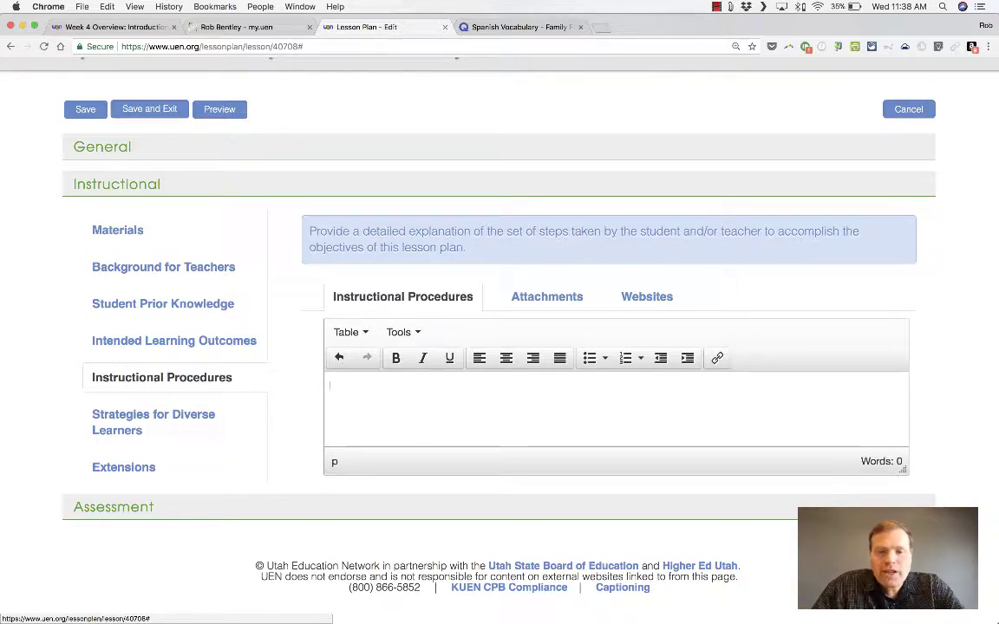
- Write two numbered procedures: "Welcome the students and do self-starter activity: saldkjf;lkasjdf;lkaklsdfasdfkljadklsf" and "Student get into groups of 5."
text(. Welcome t)
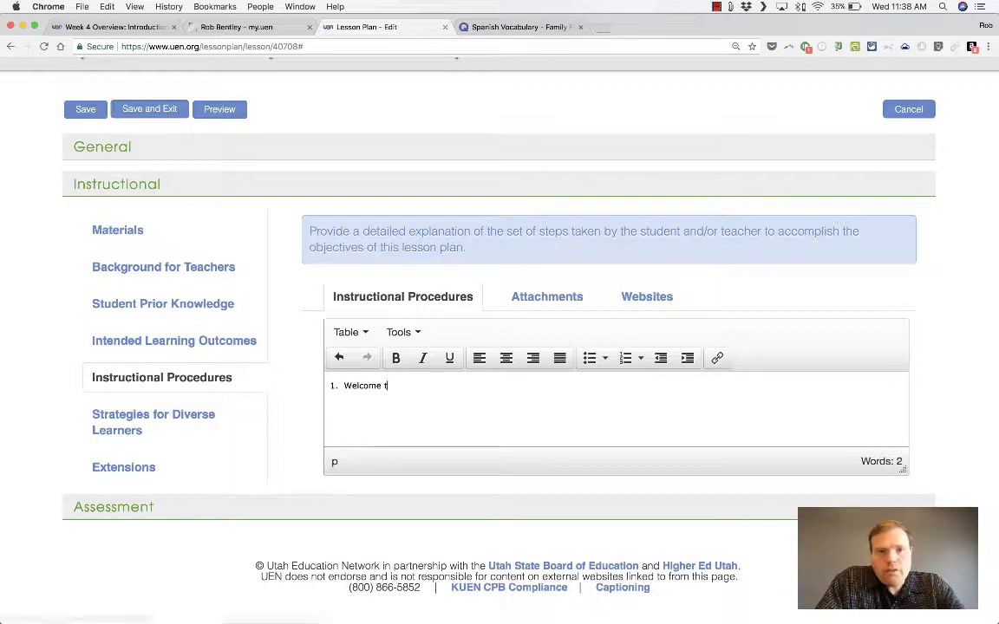
text(he students and do se)
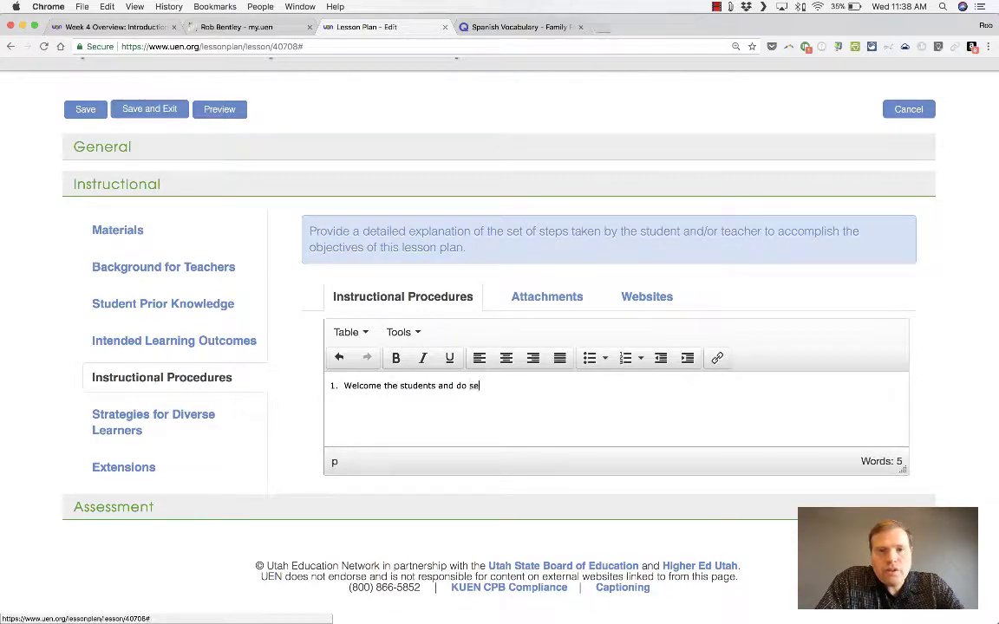
text(lf-starter activity: saldkjf;lkasjdf;lkaklsdf)
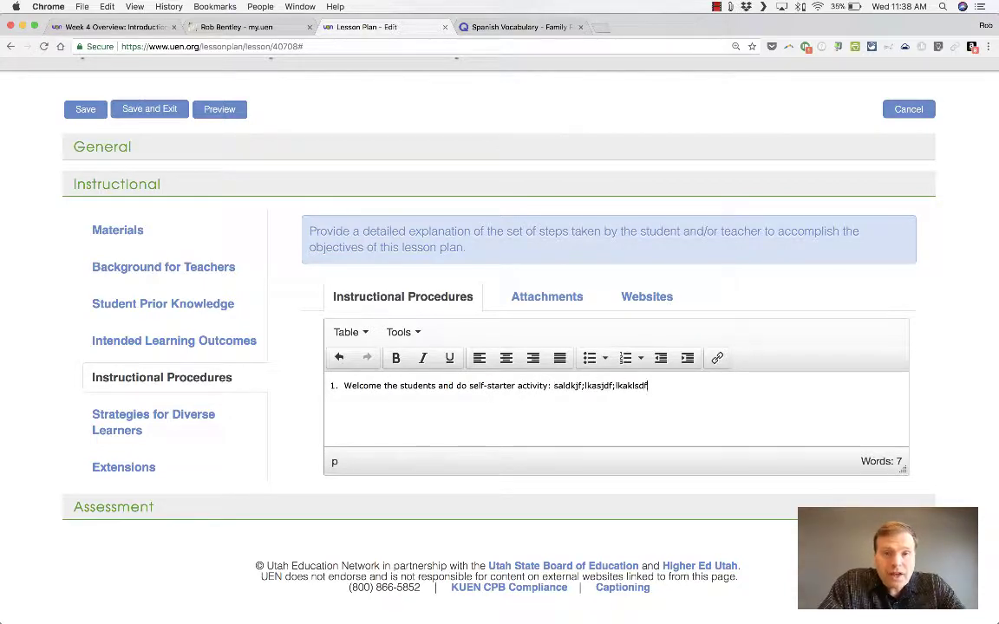
text(asdfkljadklsf)
key(Return)
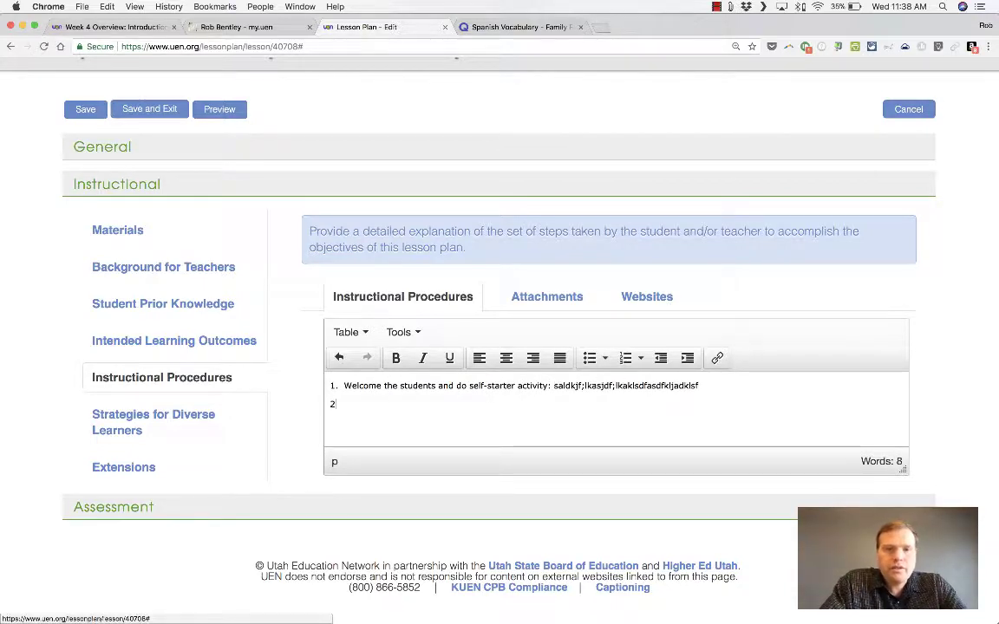
text(Student)
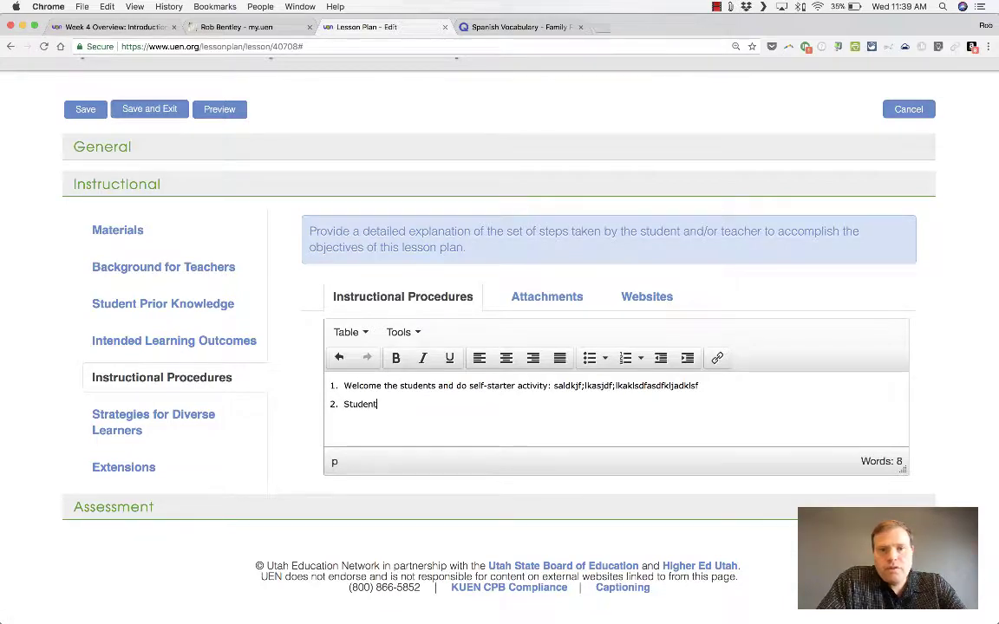
text( get into groups of 5.)
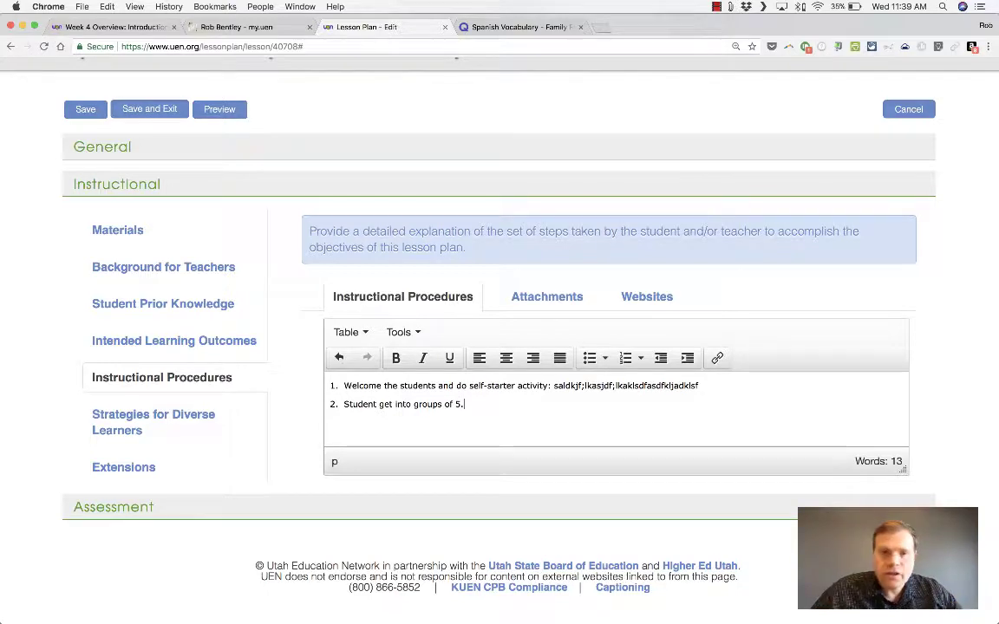
- Look over the table and source code options of the Instructional Procedures editor, and save the lesson plan
click(351, 333)
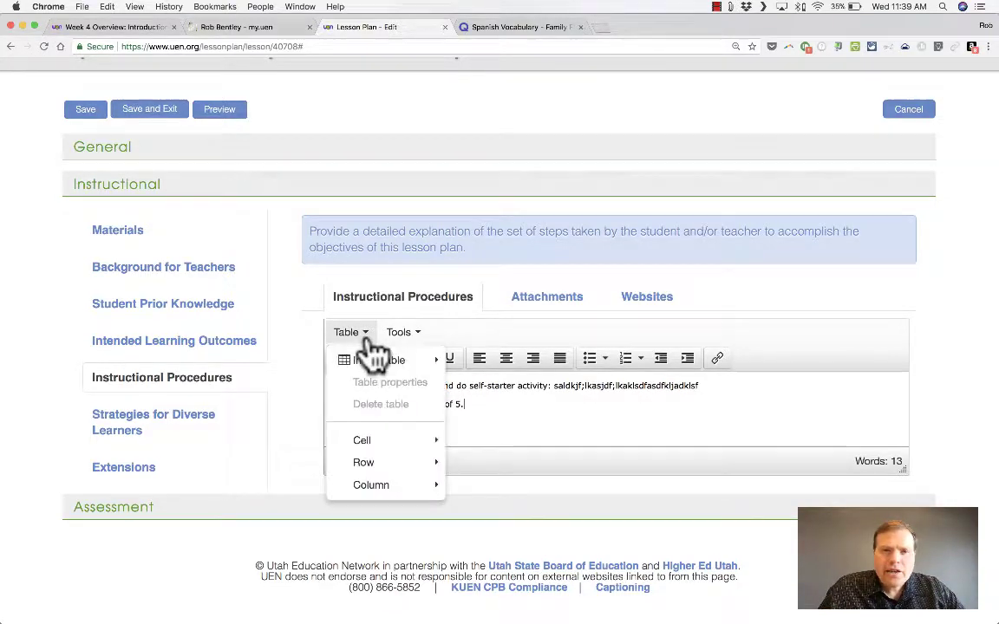
mouse_move(391, 364)
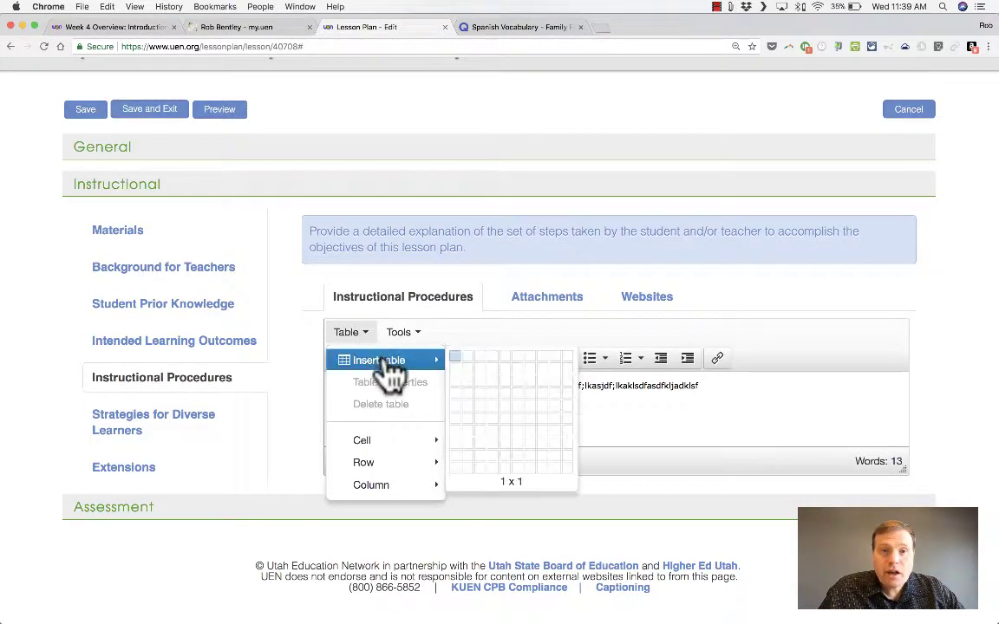
mouse_move(416, 488)
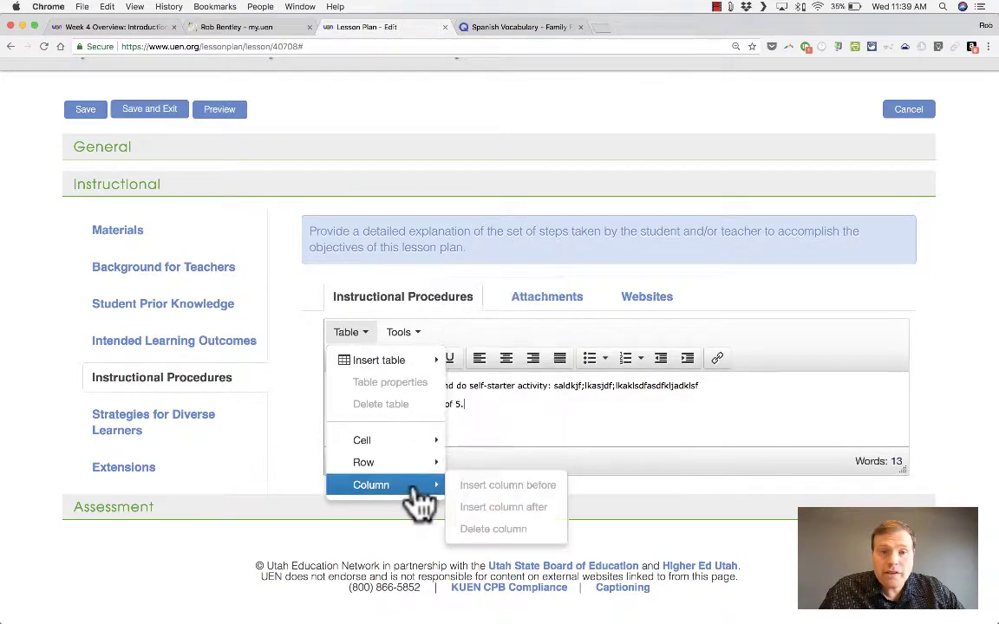
mouse_move(428, 338)
scroll(457, 379, up, 1)
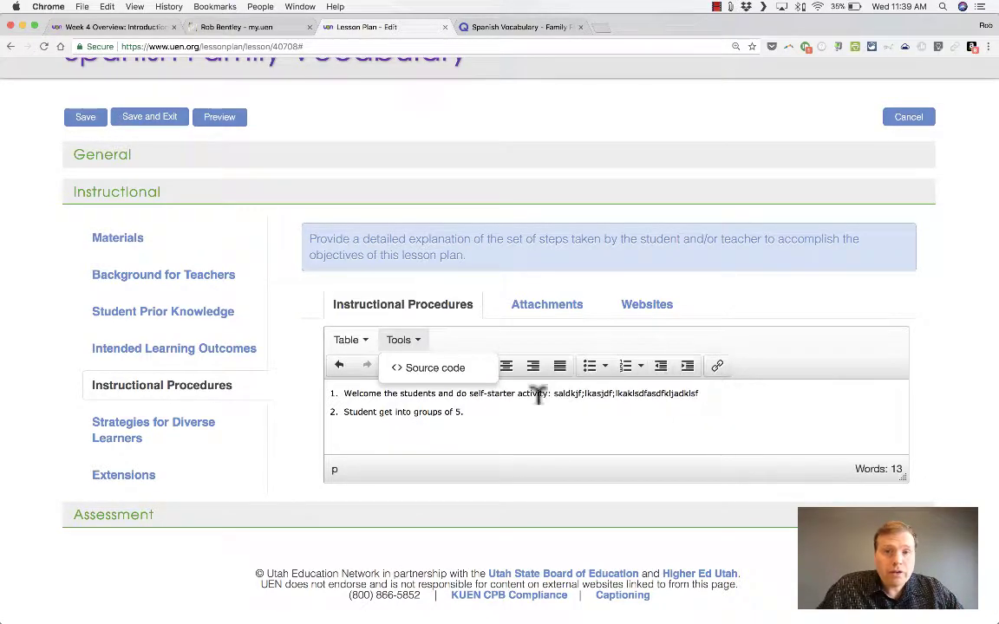
click(520, 417)
click(85, 119)
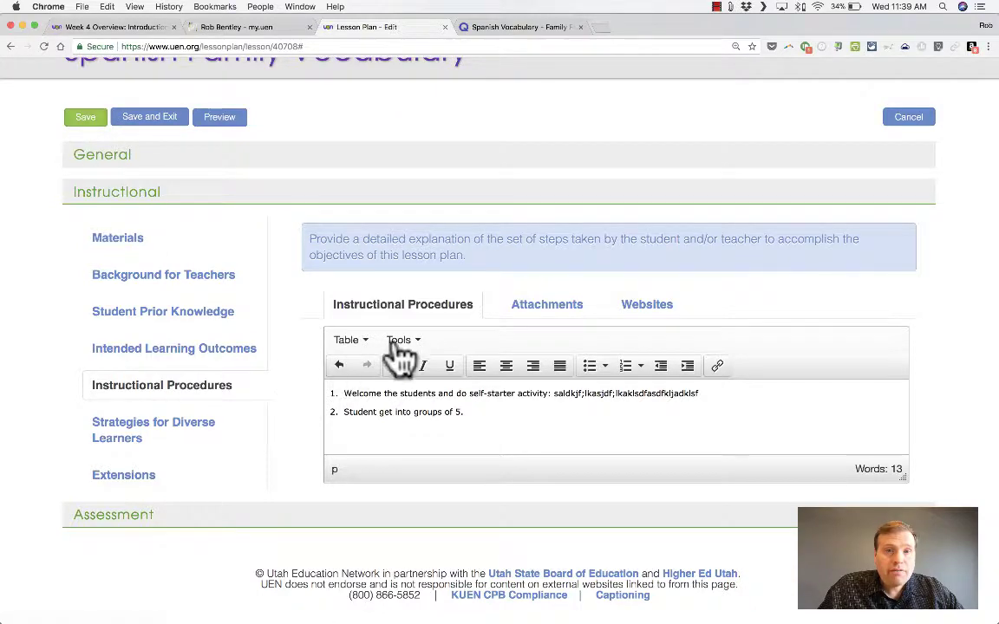
- Review the Strategies for Diverse Learners and Extensions sections and their text fields
scroll(433, 346, down, 1)
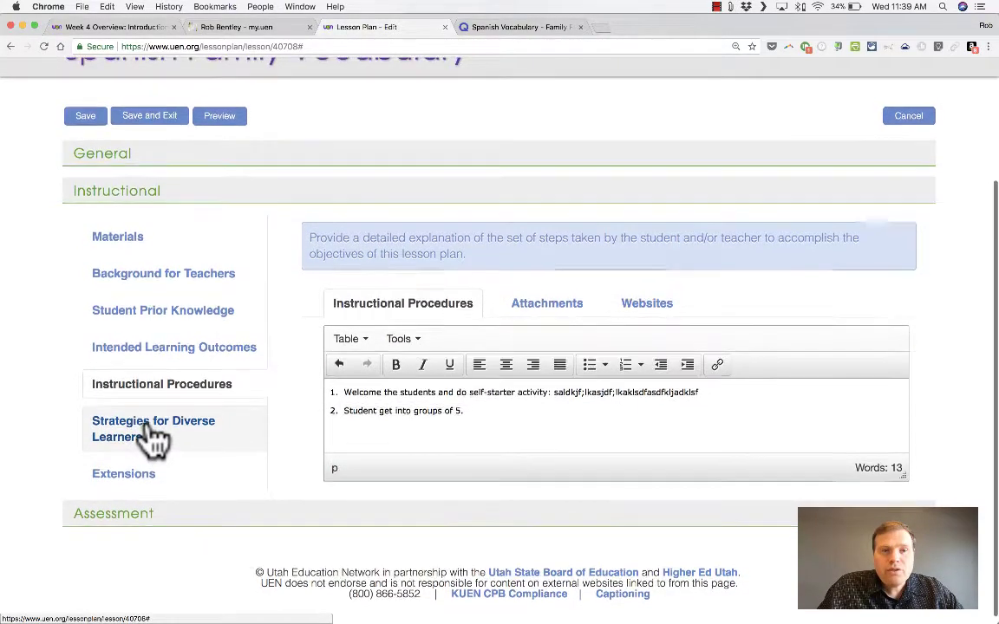
click(153, 434)
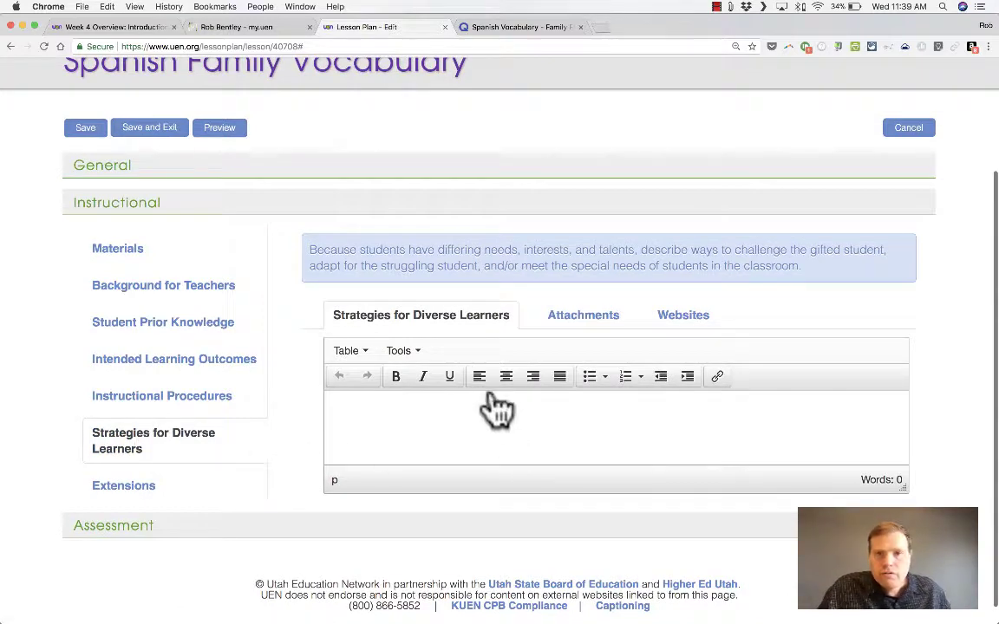
click(417, 431)
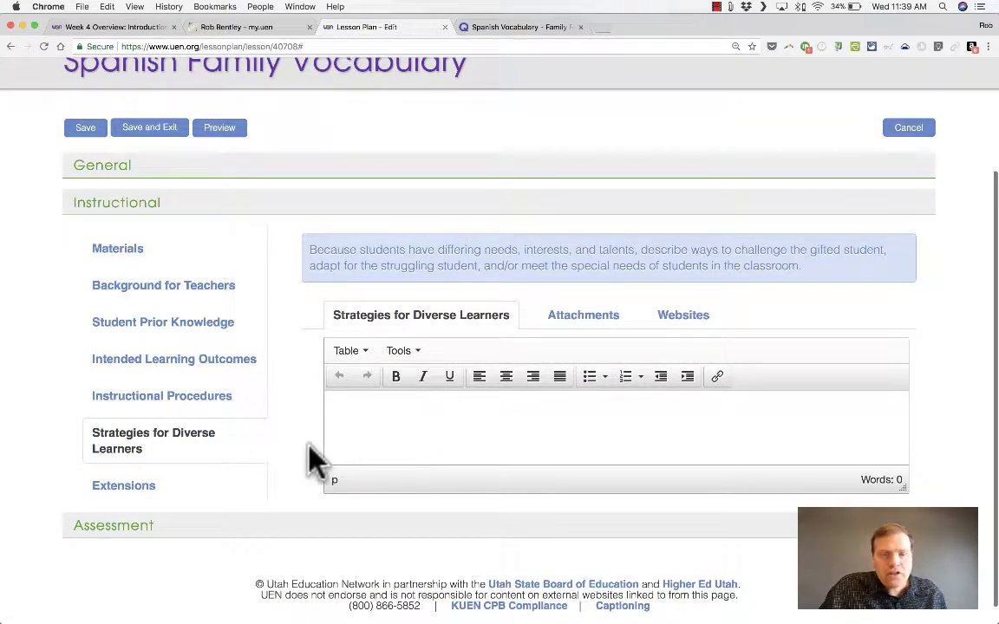
click(124, 507)
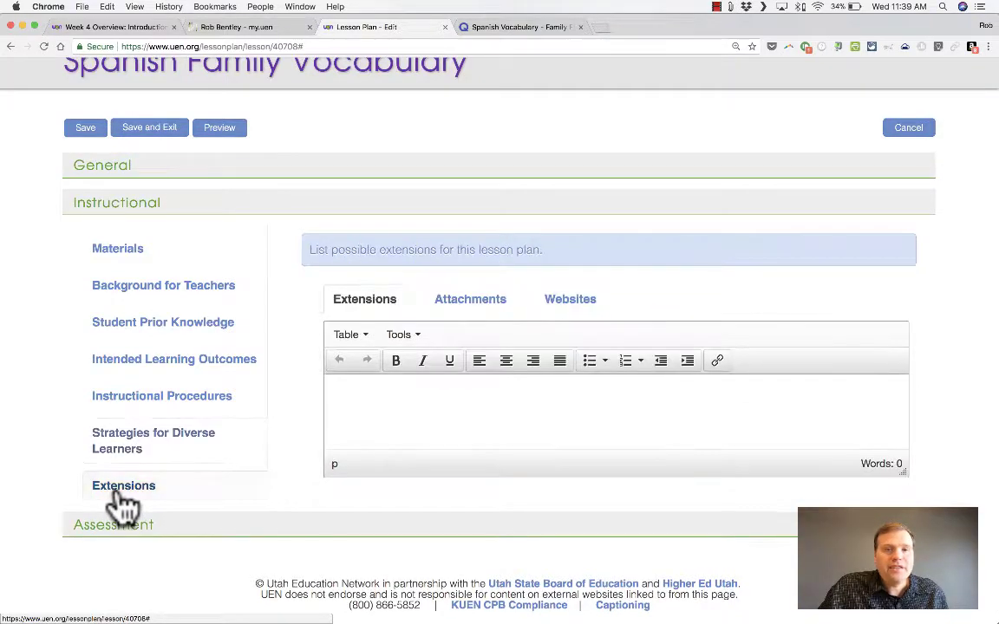
click(402, 431)
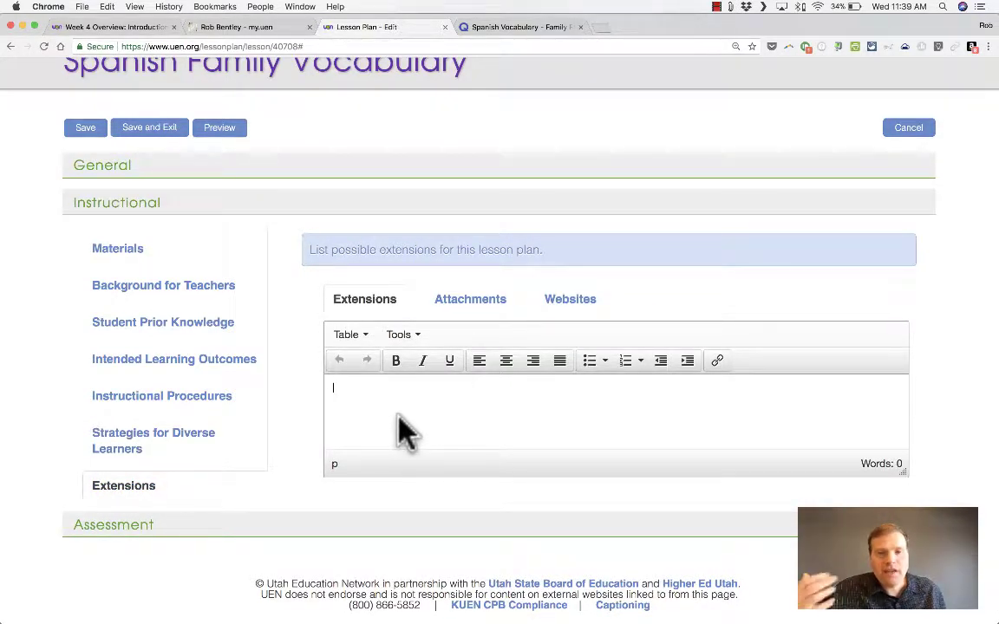
- Replace the Assessment Plan's placeholder text with "I will do informal assessment by .sdf ;alsjdflkjsakldfjklasdjfas. Formal assessment will include..."
click(144, 529)
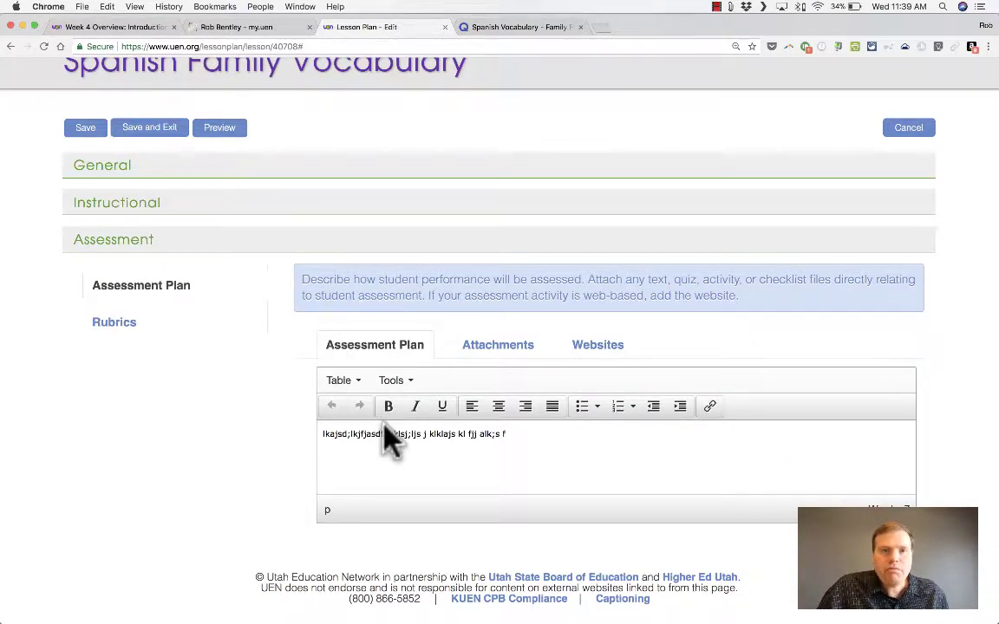
drag(516, 434, 308, 434)
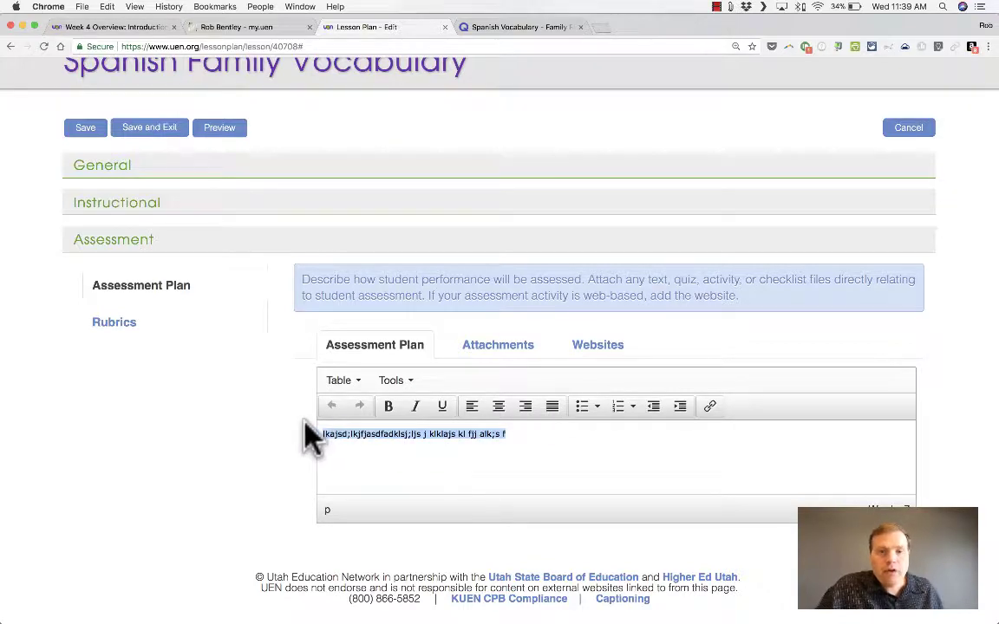
key(BackSpace)
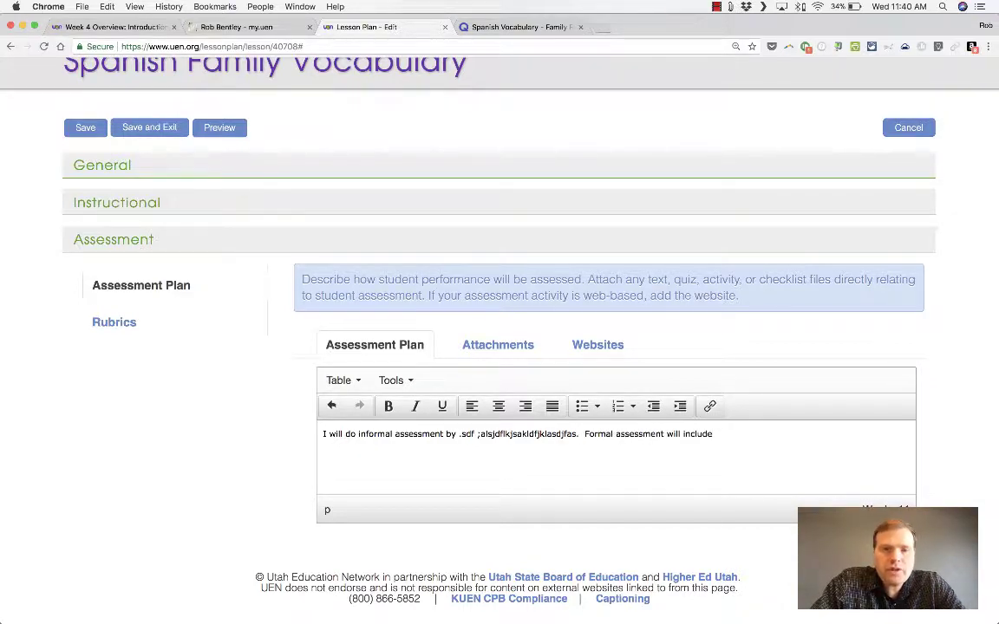
- Check the Attachments and Websites options of the Assessment Plan and return to its text
click(508, 352)
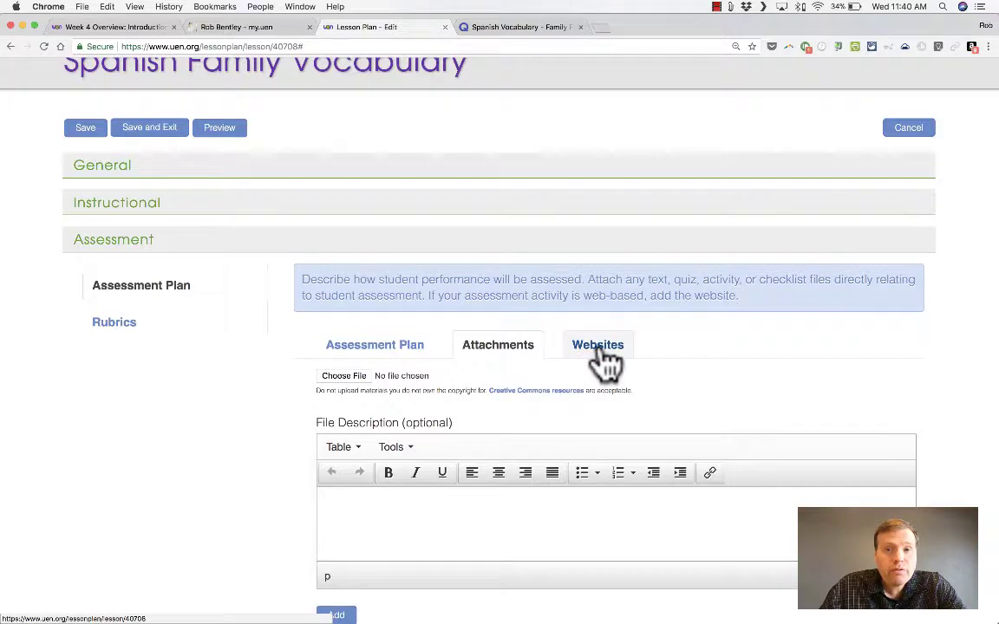
click(596, 352)
click(511, 351)
click(420, 354)
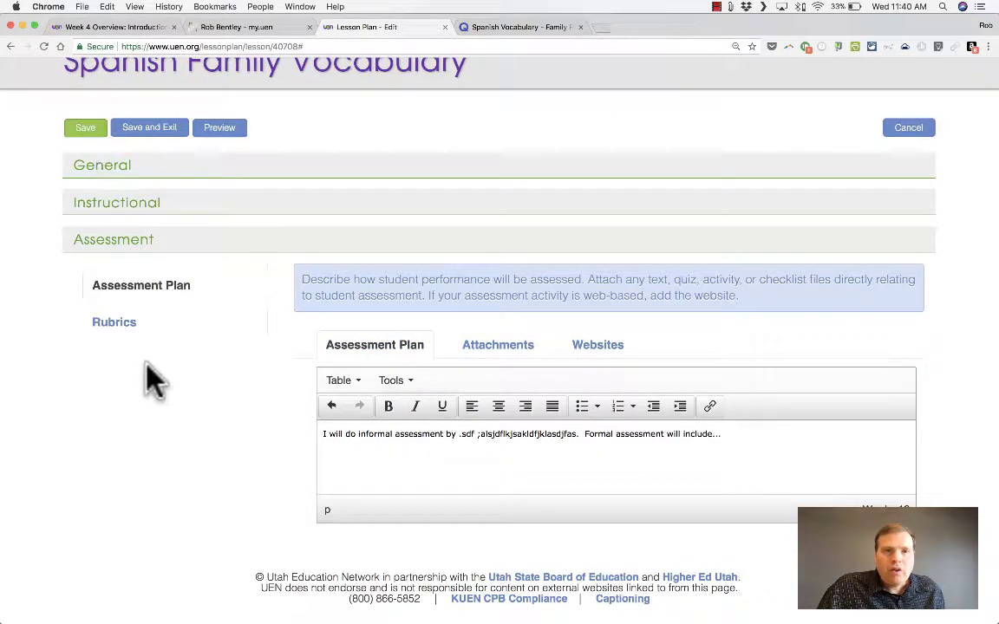
- Look through the available rubrics in the Assessment section and add "6+1 Trait ® Writing Rubric 2" to the lesson plan
click(120, 325)
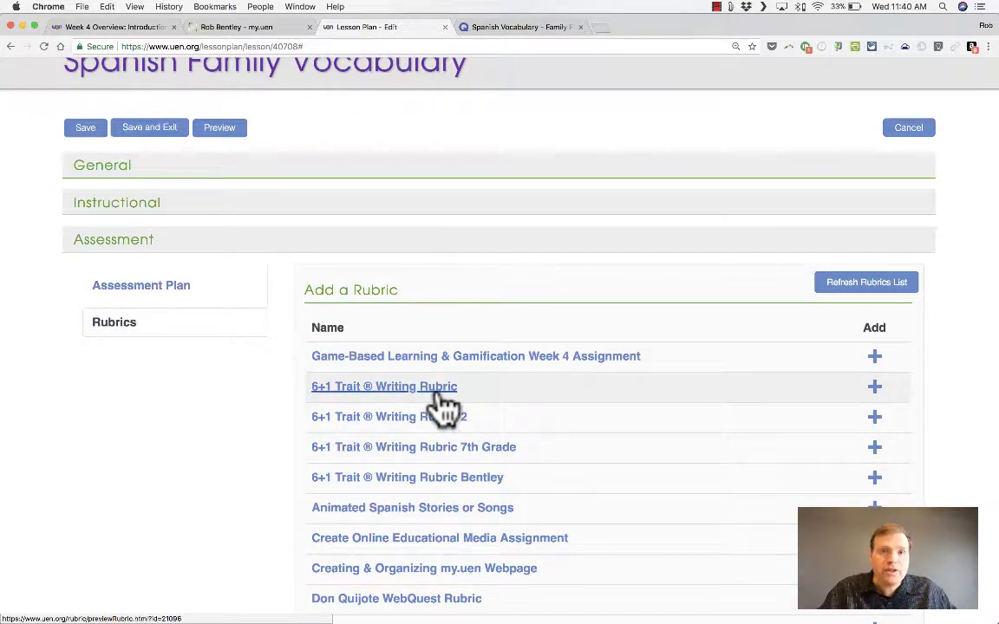
scroll(444, 405, up, 4)
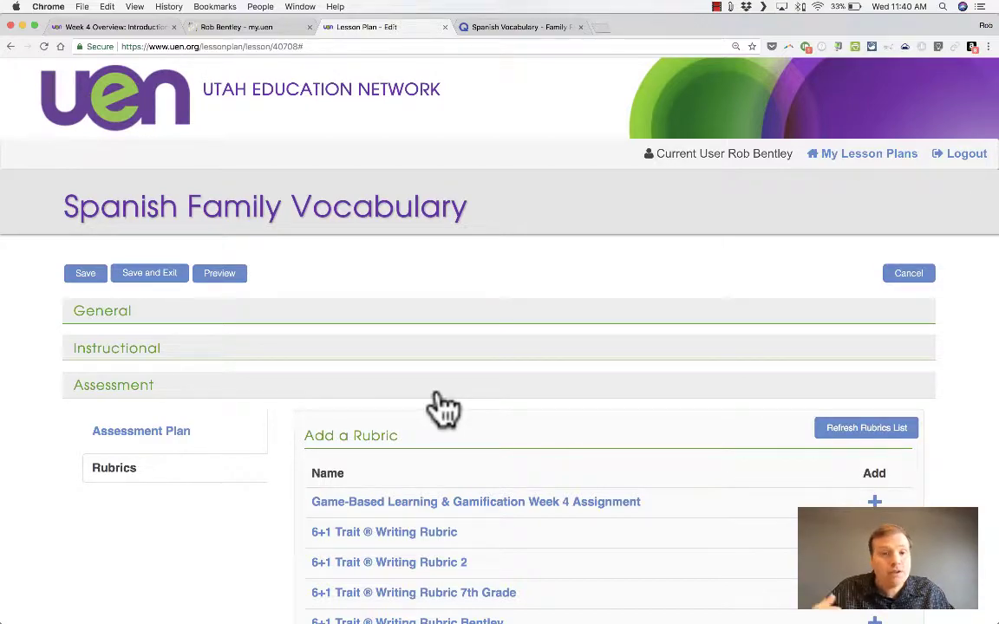
scroll(511, 501, down, 10)
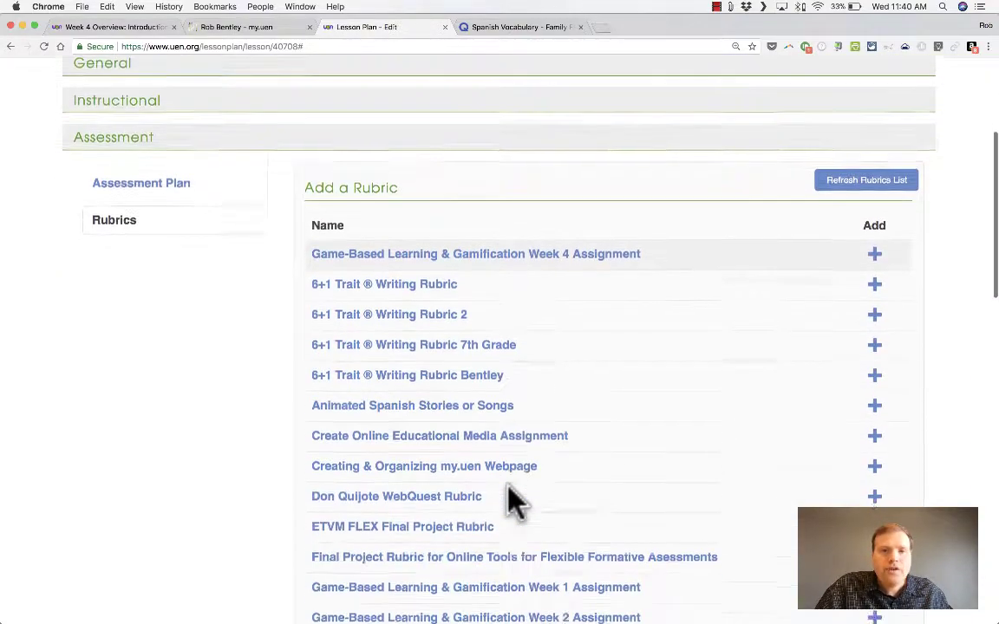
scroll(512, 498, down, 15)
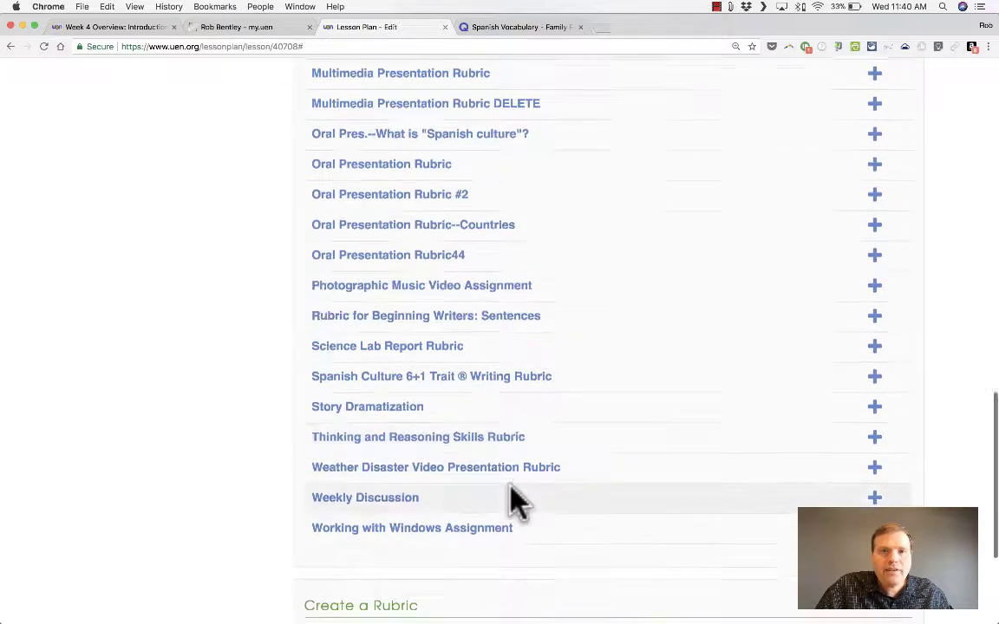
scroll(581, 481, up, 20)
scroll(581, 481, up, 3)
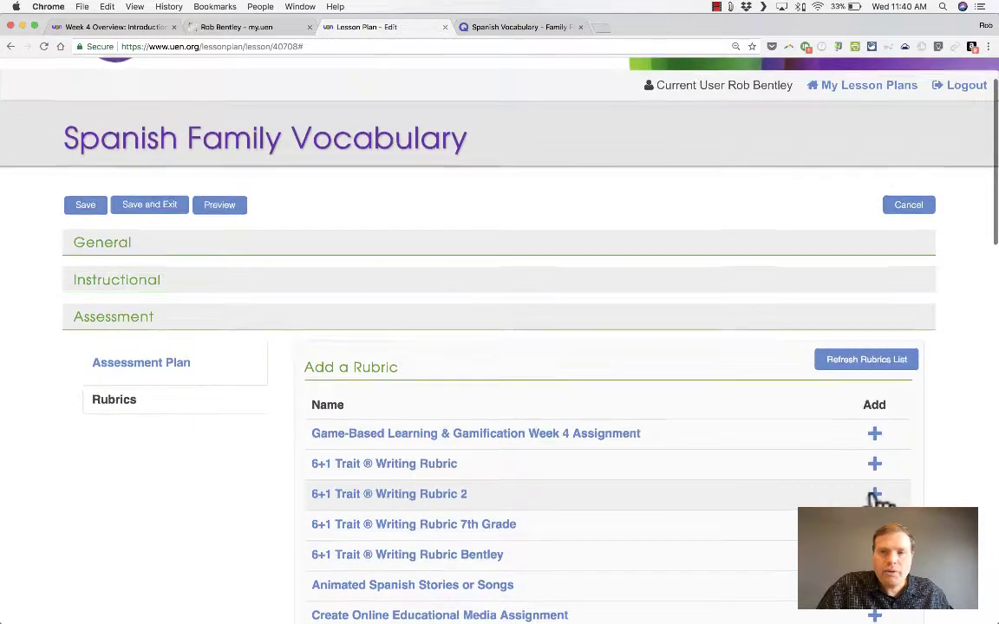
click(873, 494)
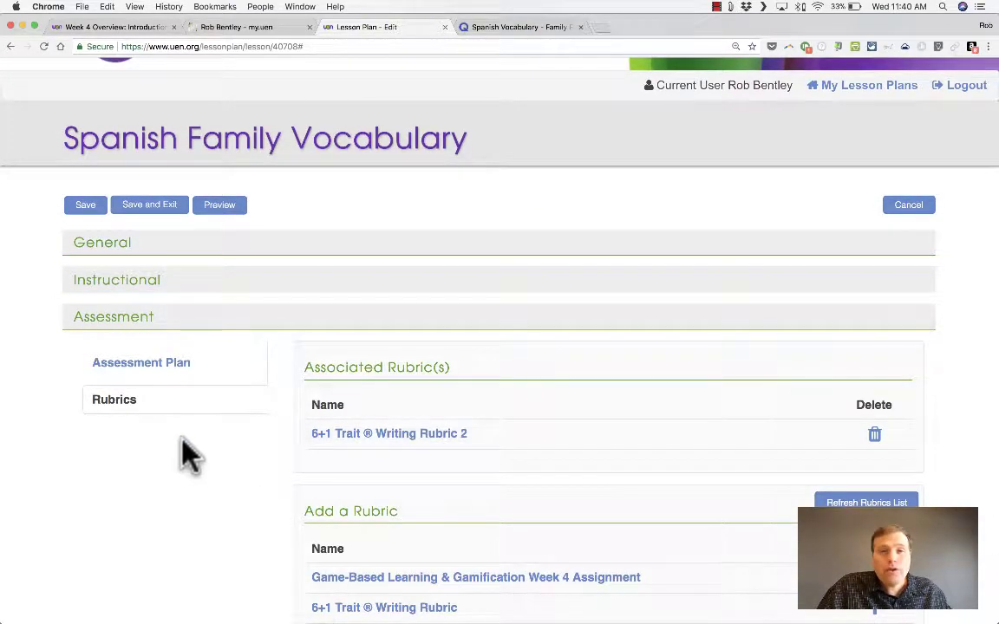
- Launch the UEN Rubric Tool to view the My Rubrics page, and return to the lesson plan editor
scroll(187, 440, down, 10)
scroll(193, 441, up, 6)
scroll(192, 441, down, 15)
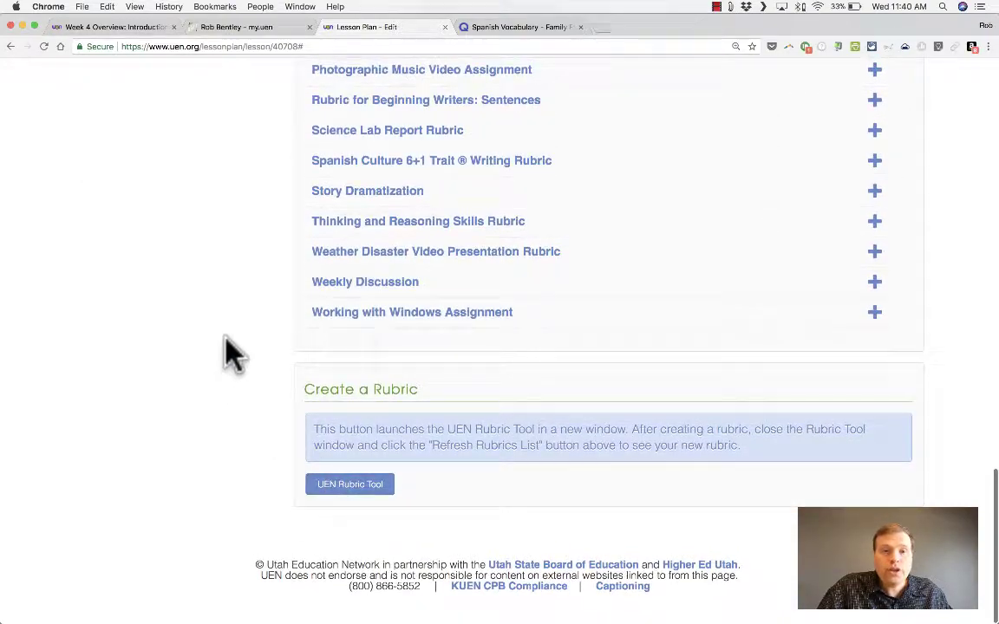
click(363, 485)
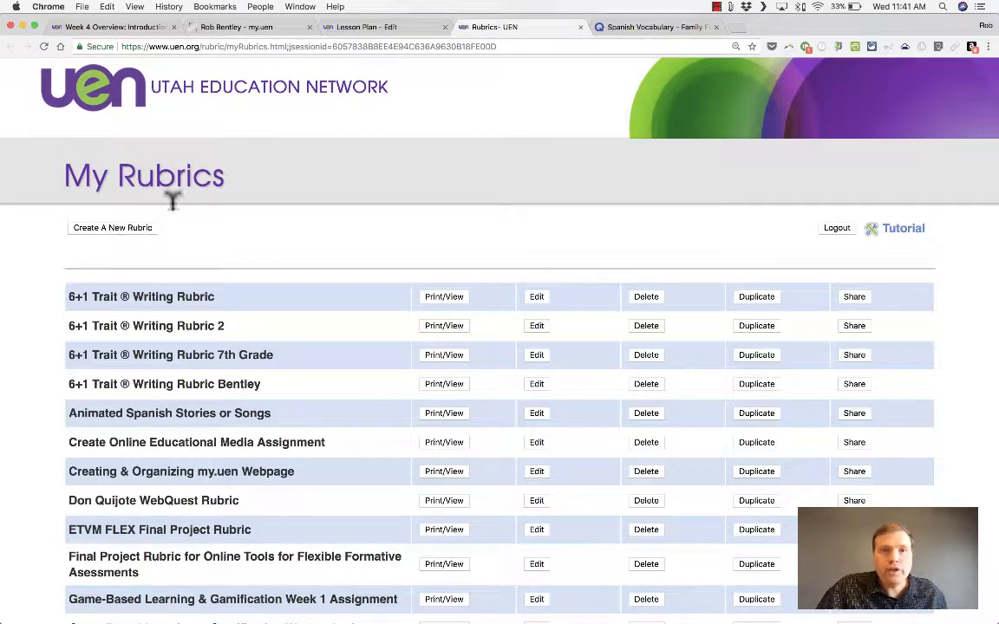
click(401, 27)
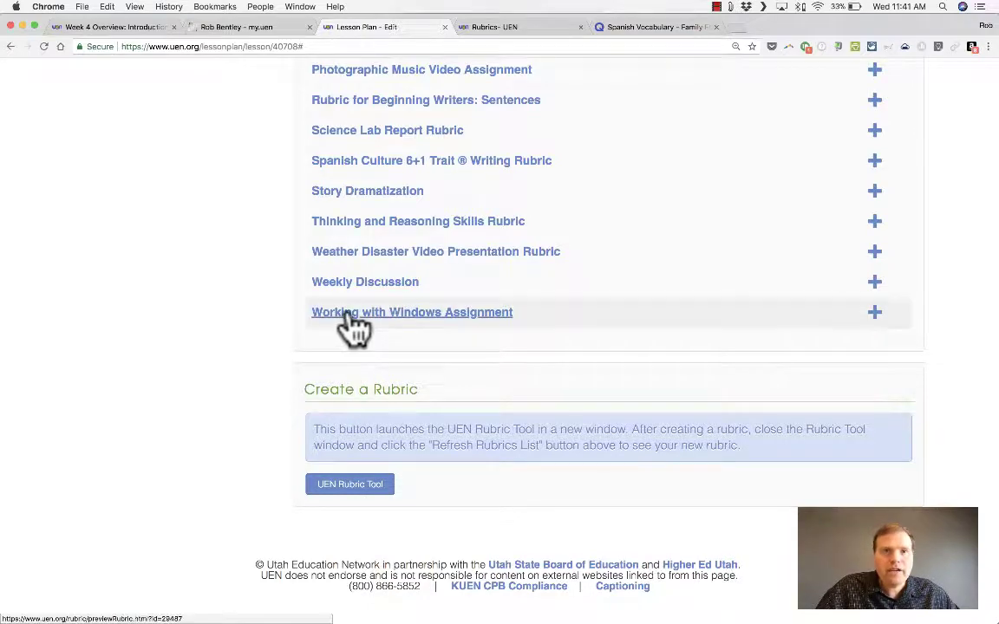
- Preview the lesson plan, check its General section's authors, and close the preview
scroll(352, 330, up, 10)
scroll(351, 326, up, 5)
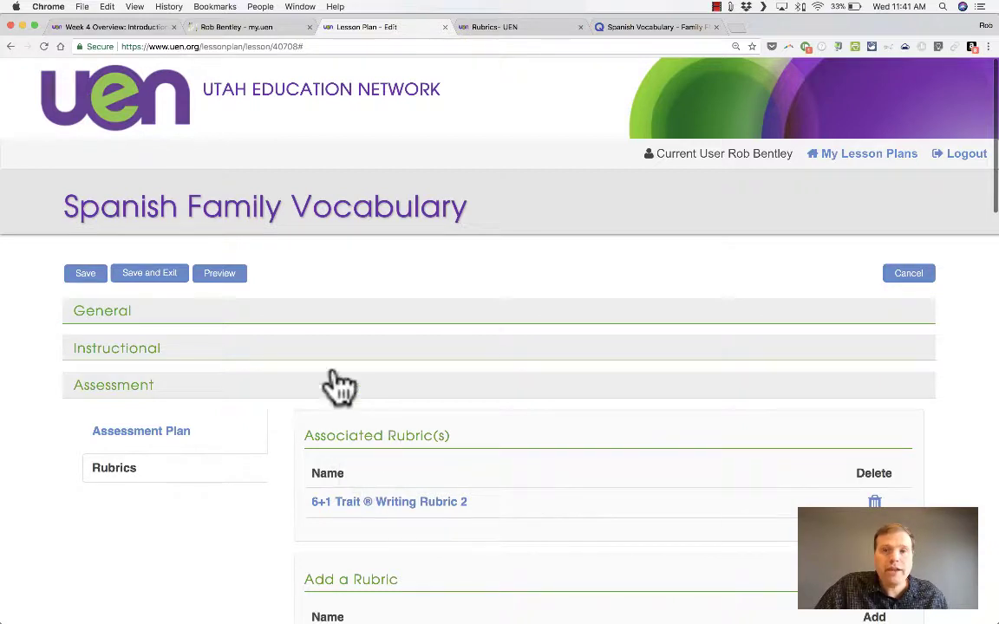
click(228, 274)
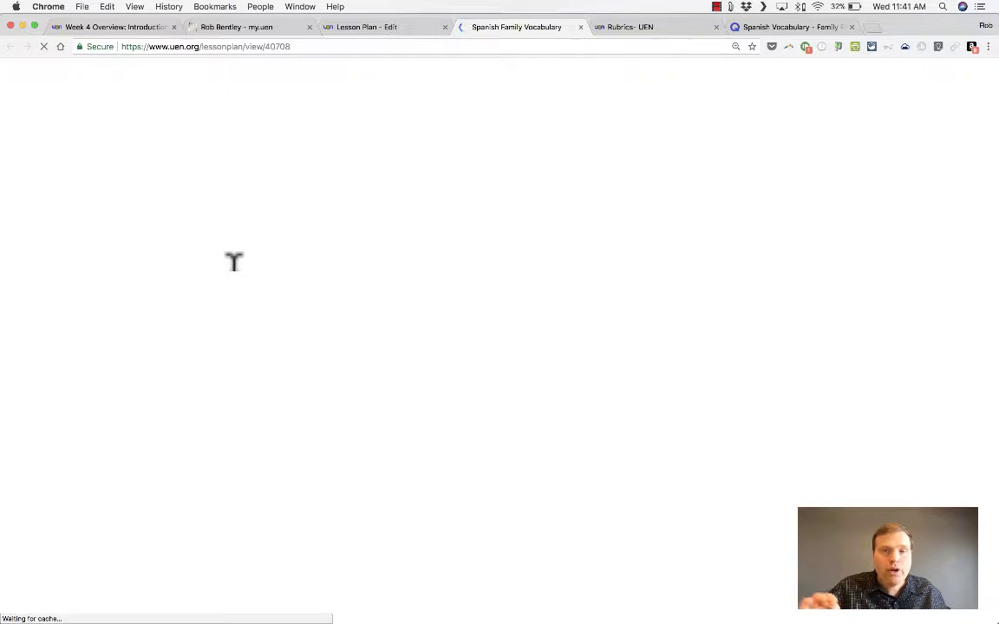
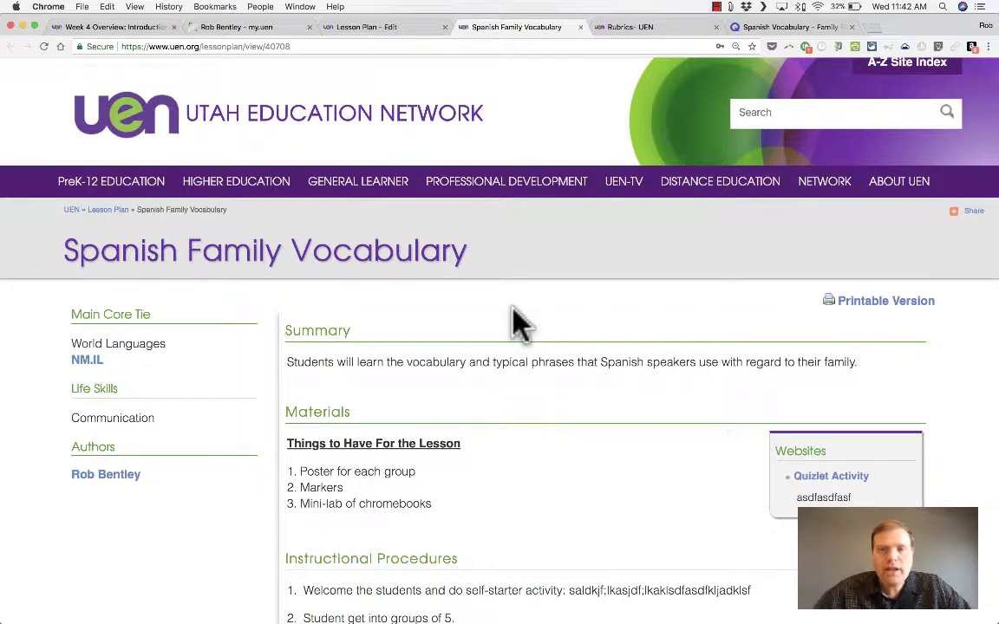
key(ctrl+shift+Tab)
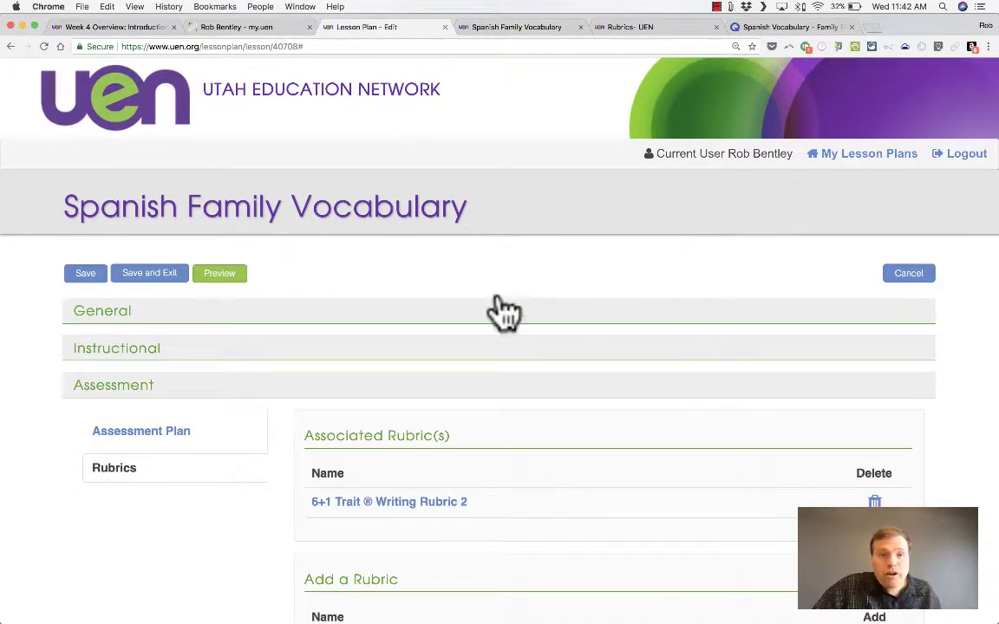
click(101, 313)
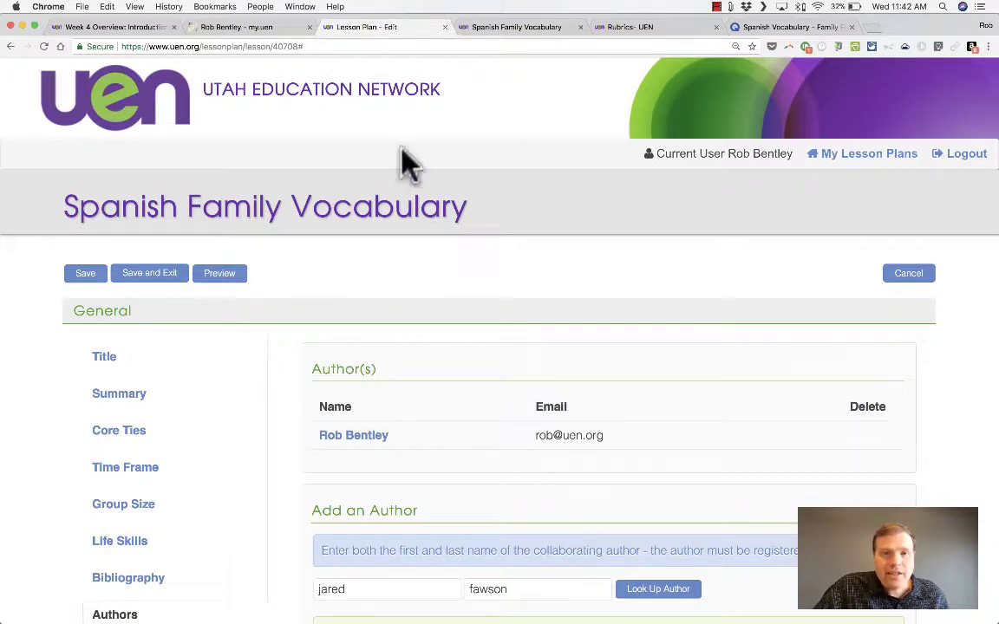
click(519, 32)
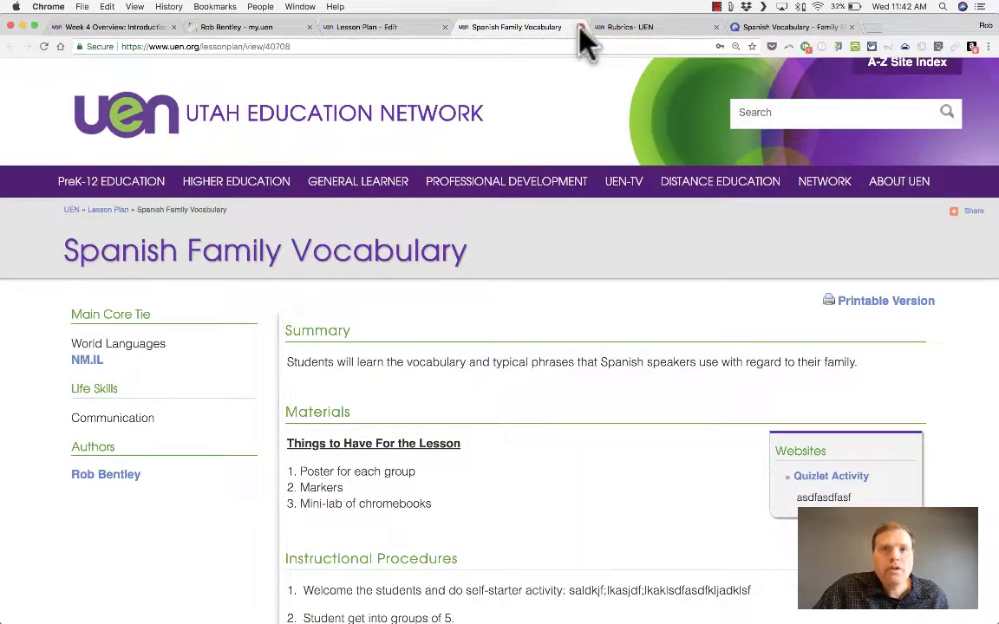
key(super+w)
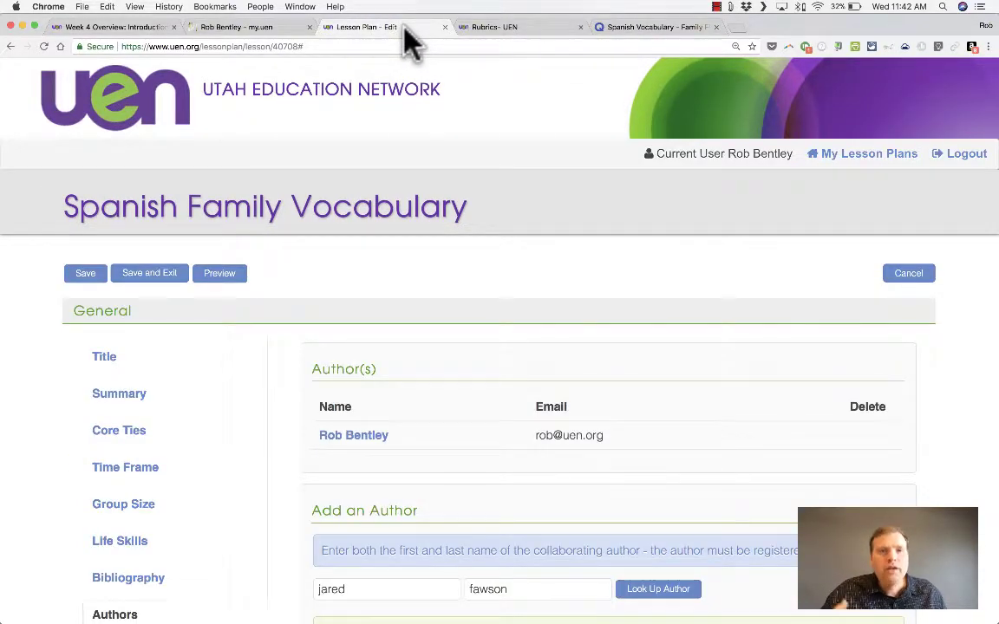
- Save the lesson plan and copy the web address of its preview page
click(83, 276)
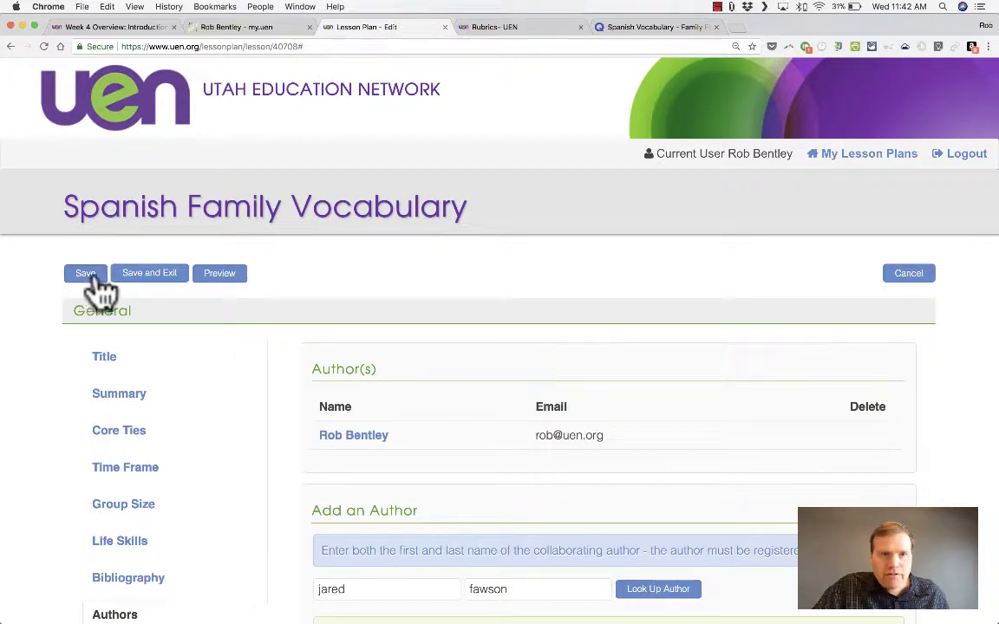
click(220, 275)
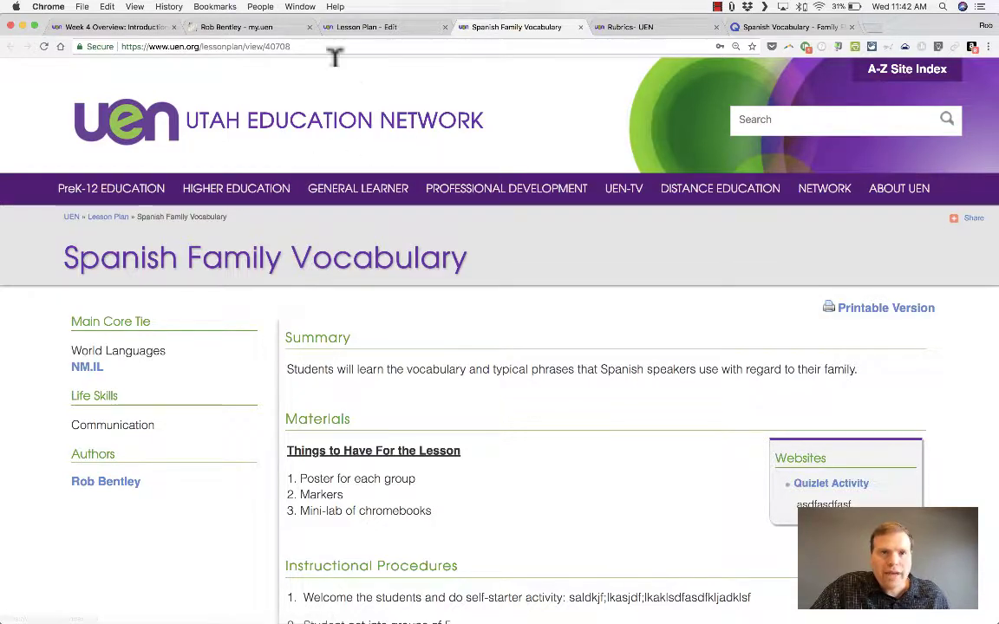
click(164, 41)
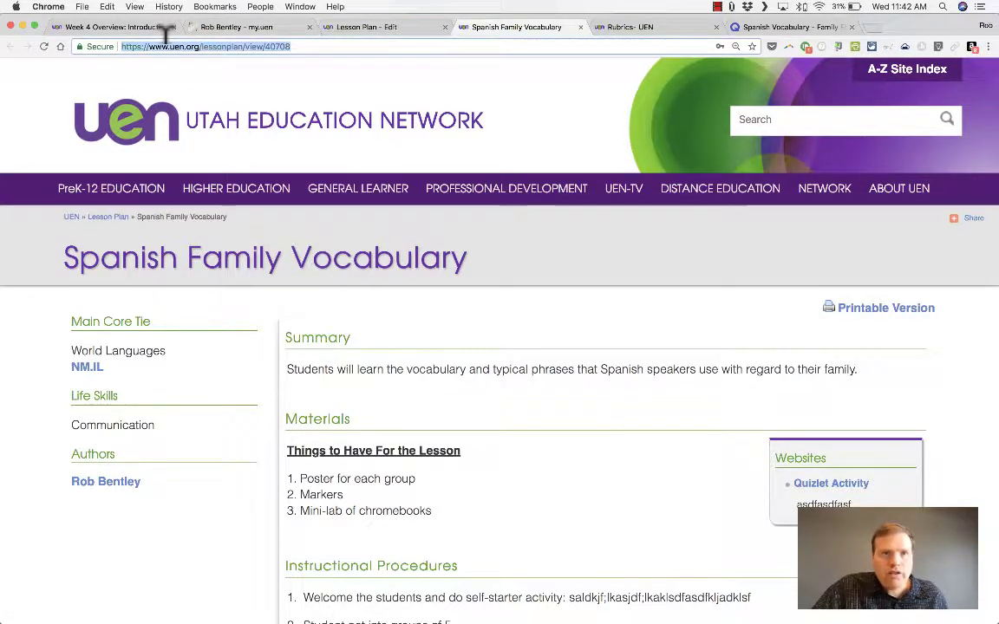
right_click(165, 41)
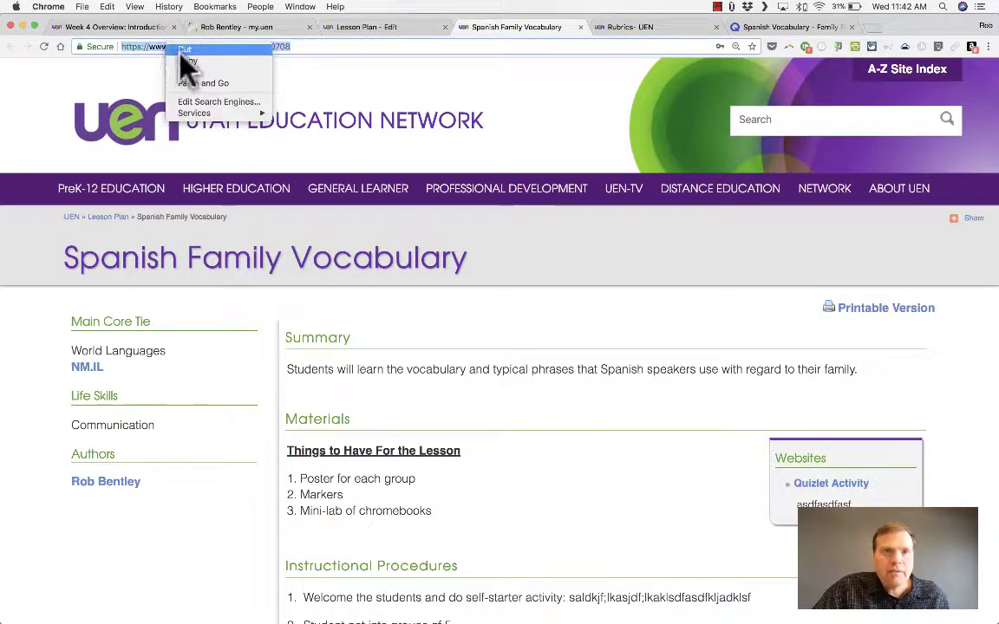
click(183, 61)
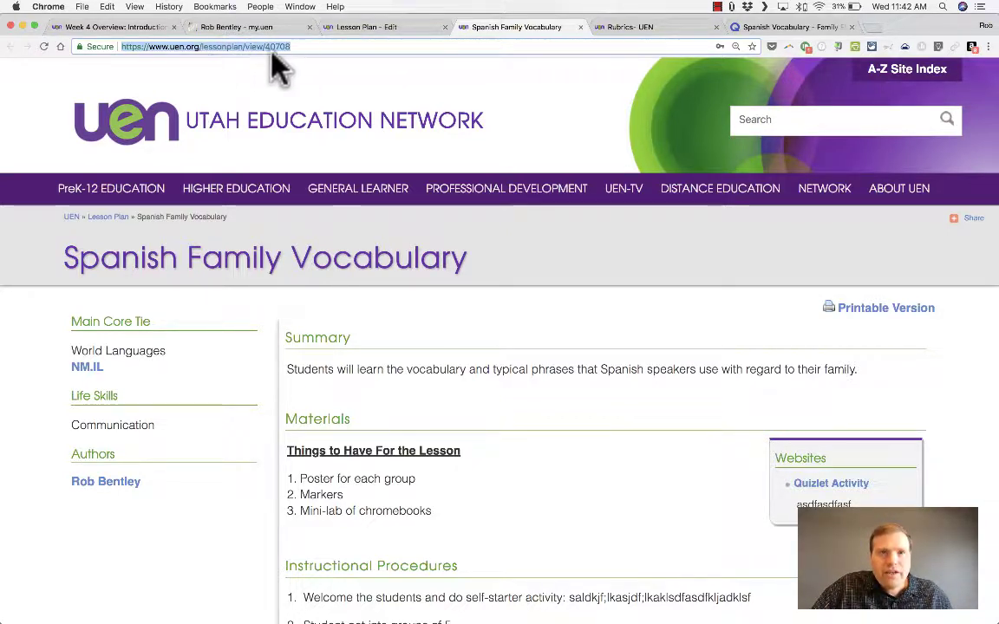
- Look at the preview page's sharing options and open the form for sharing the lesson plan by email
click(399, 27)
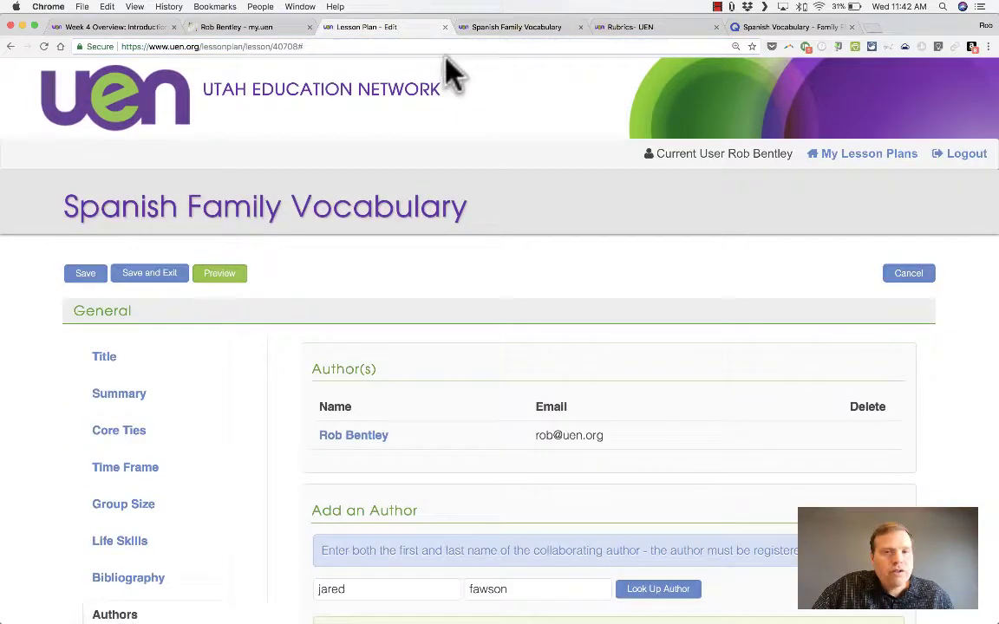
click(544, 27)
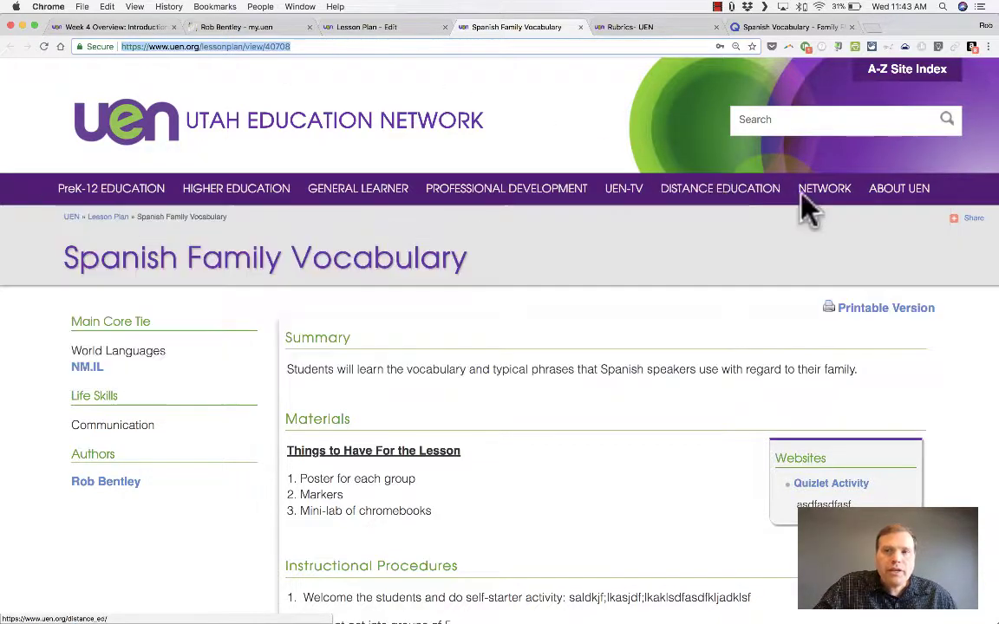
mouse_move(973, 227)
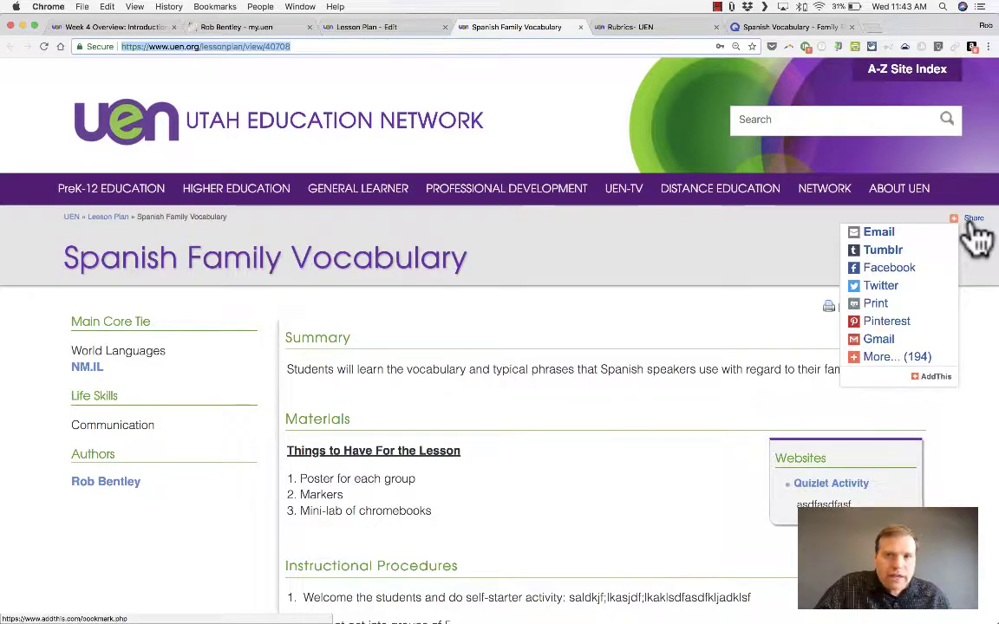
scroll(962, 232, down, 1)
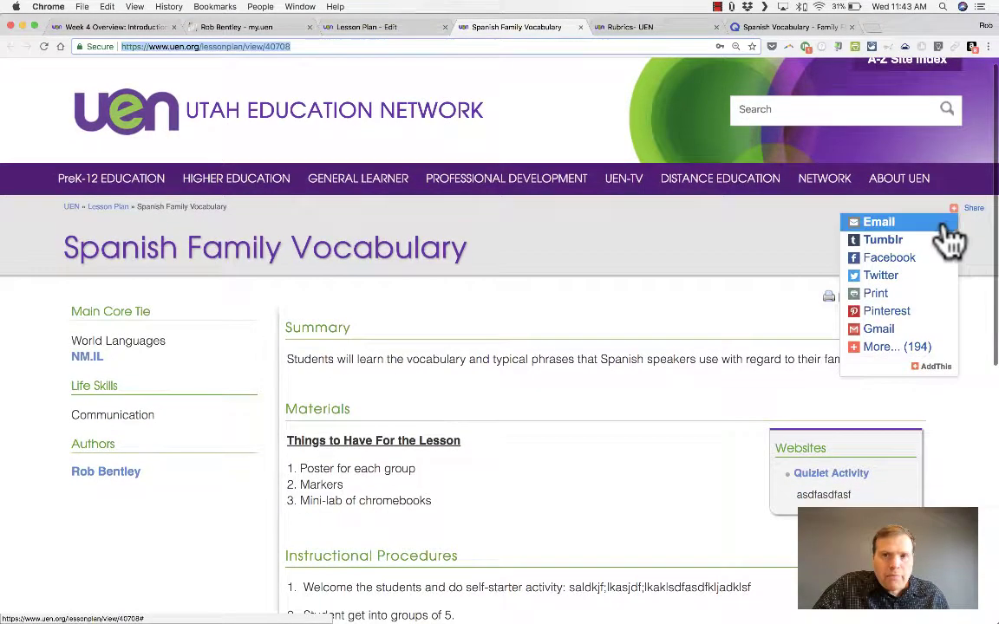
click(890, 226)
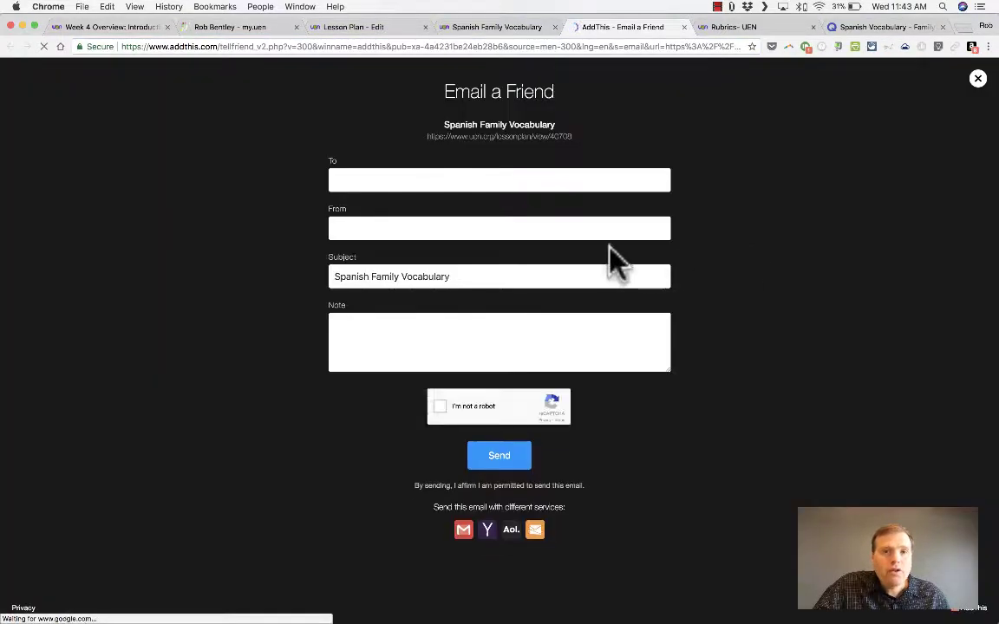
- Try to send the lesson plan email with the note "opijioiopio" and the robot check completed, and close the form
click(364, 177)
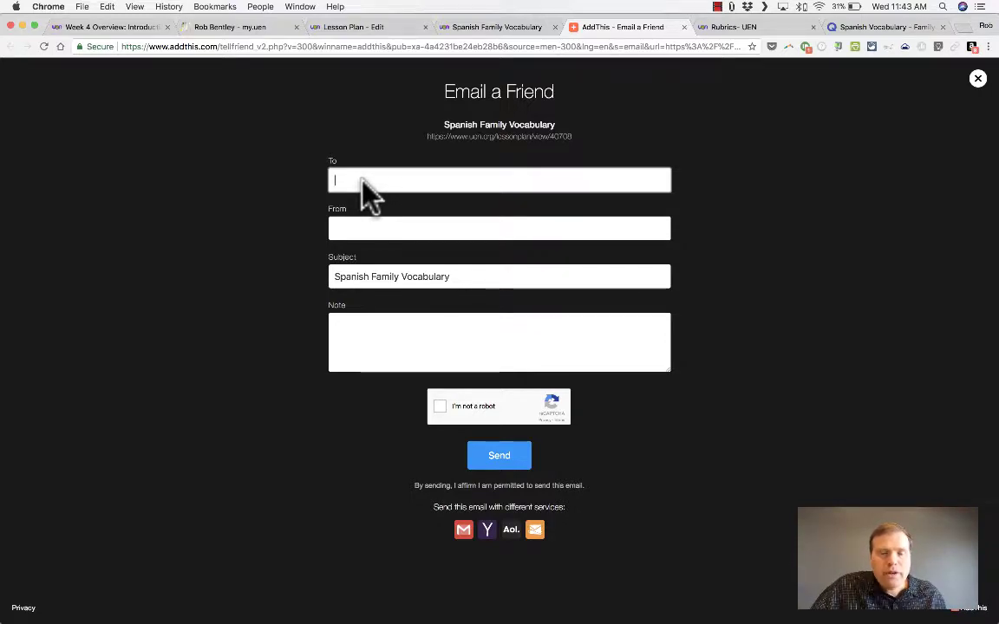
click(368, 221)
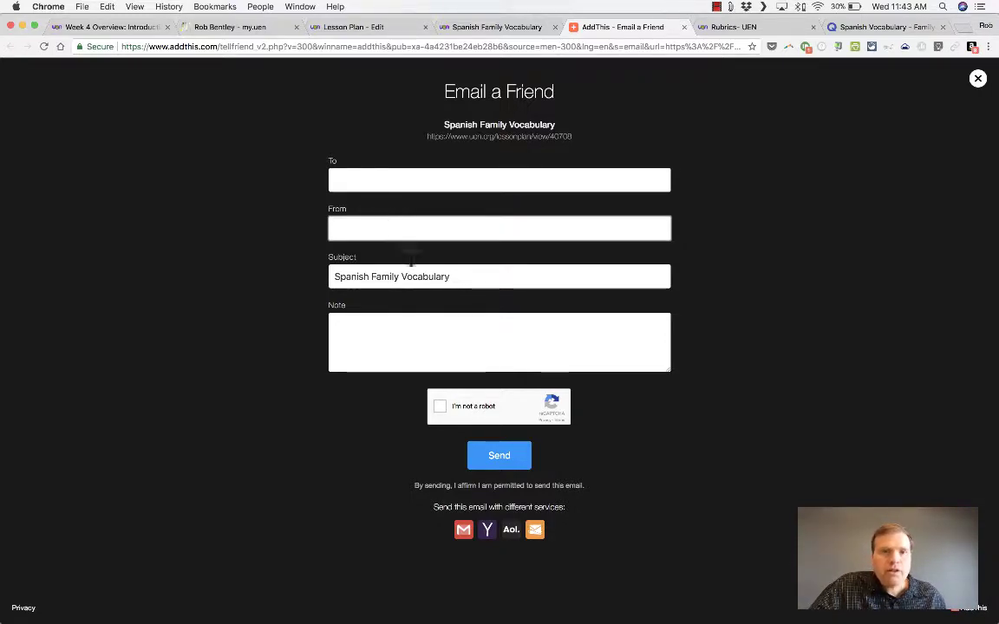
click(397, 325)
text(opljioiopio)
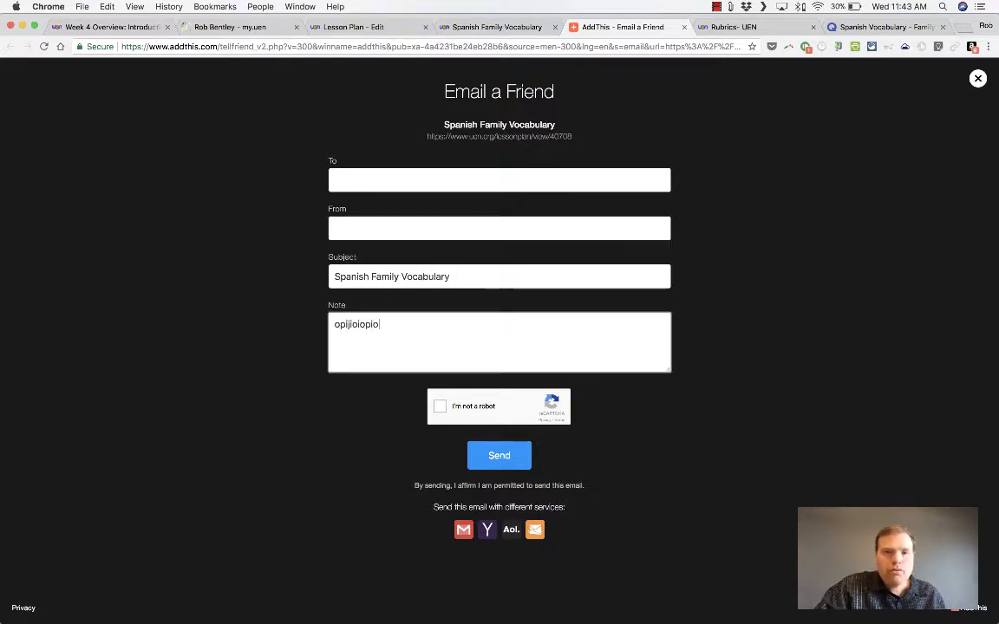
click(438, 407)
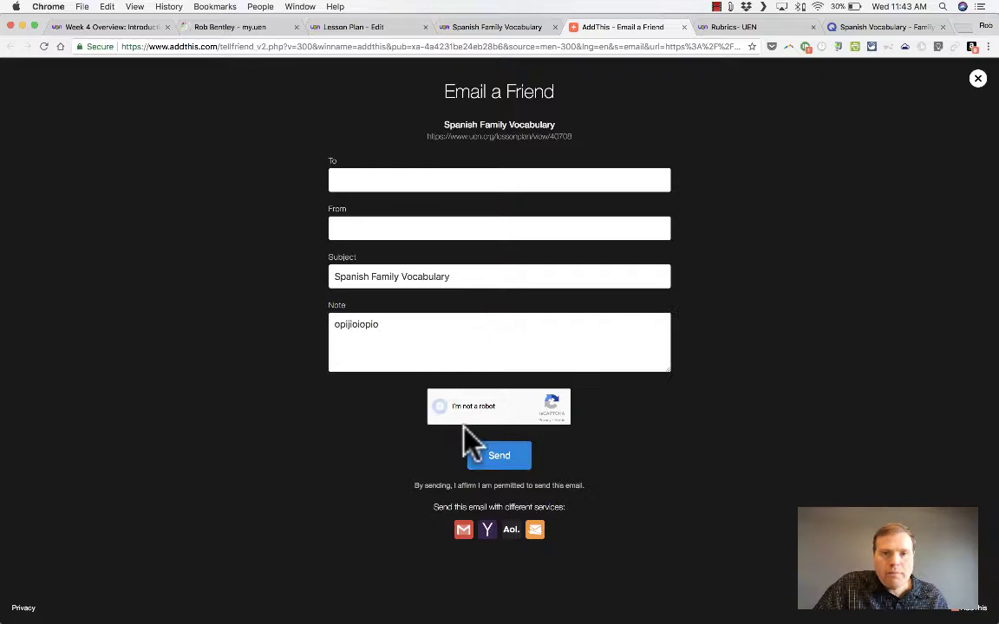
click(518, 470)
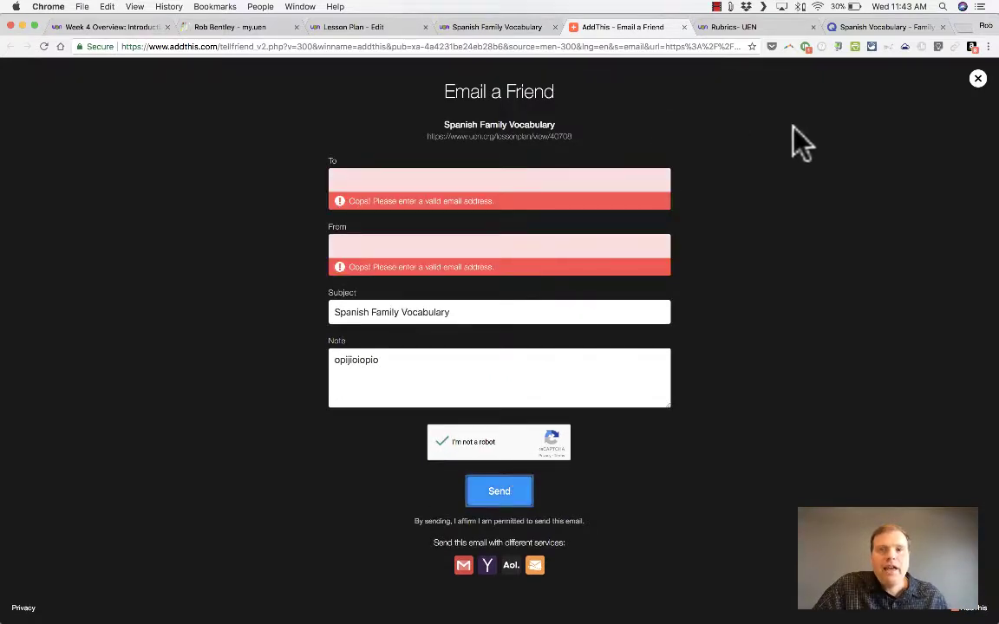
click(978, 79)
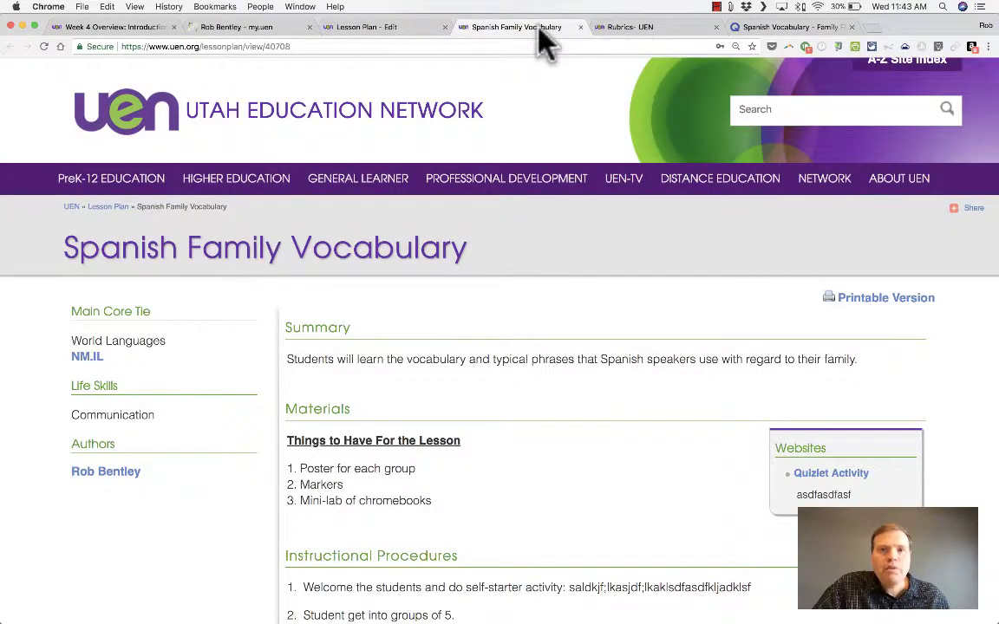
- Copy the "Spanish Family Vocabulary" preview page's web address again for sharing
scroll(559, 239, up, 1)
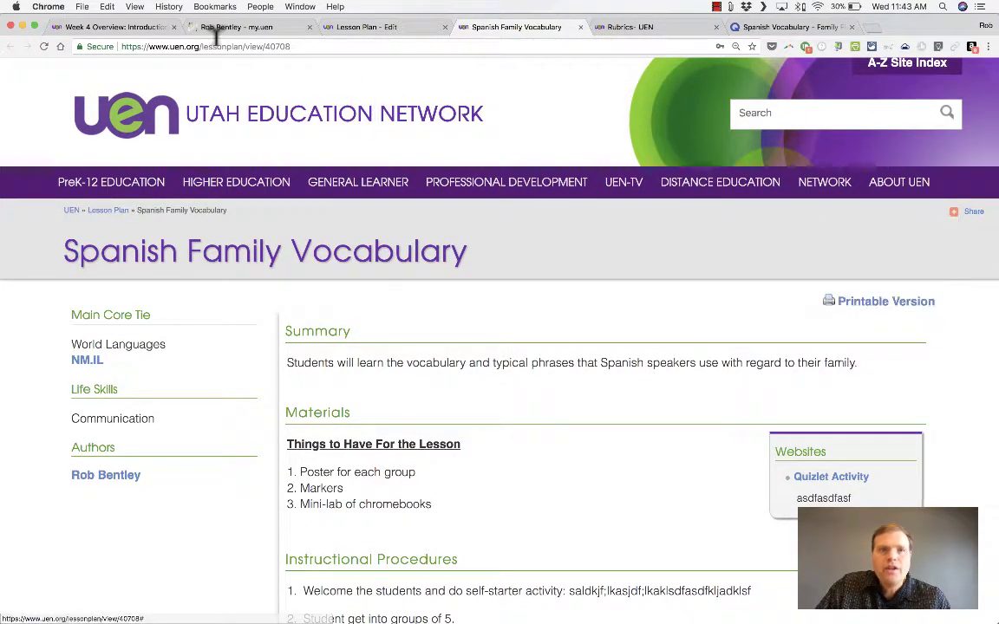
click(215, 41)
right_click(216, 41)
click(227, 50)
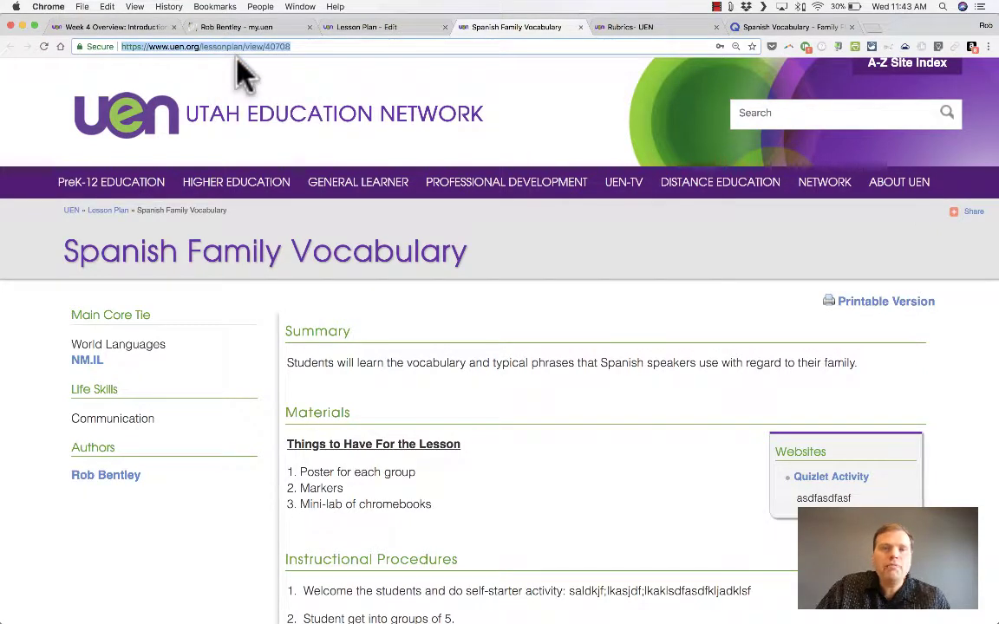